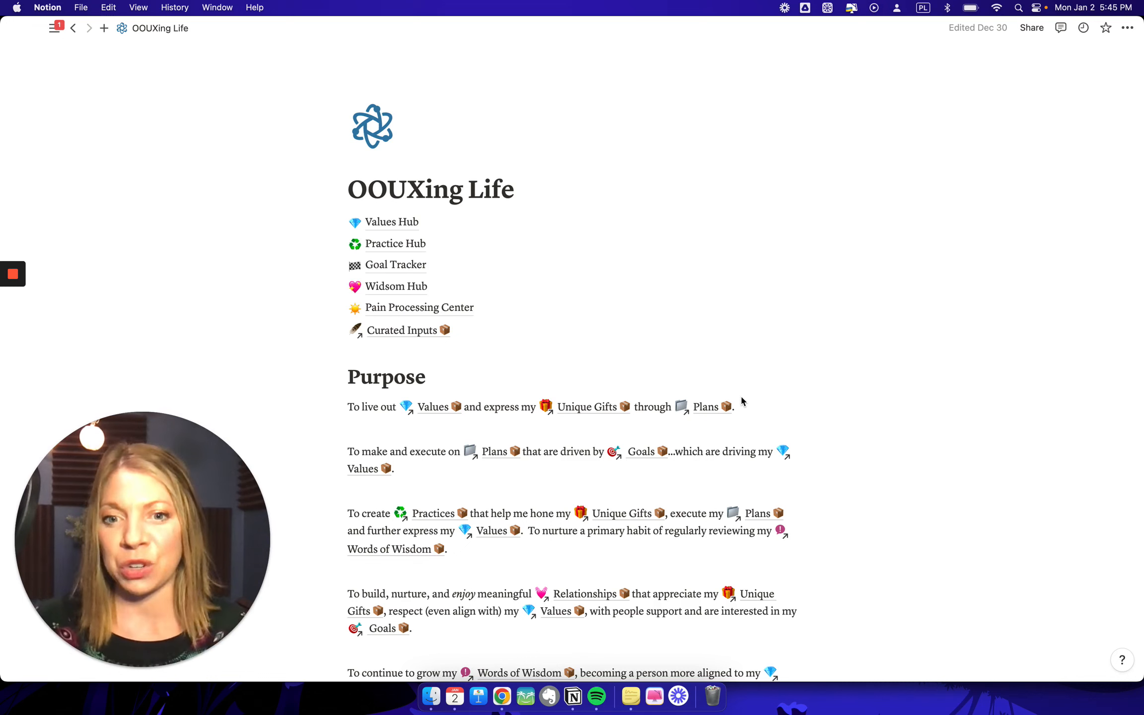
- Switch from the OOUXing Life page in Notion to Chrome and survey the OOUXing Life ORCA Board
scroll(741, 400, down, 3)
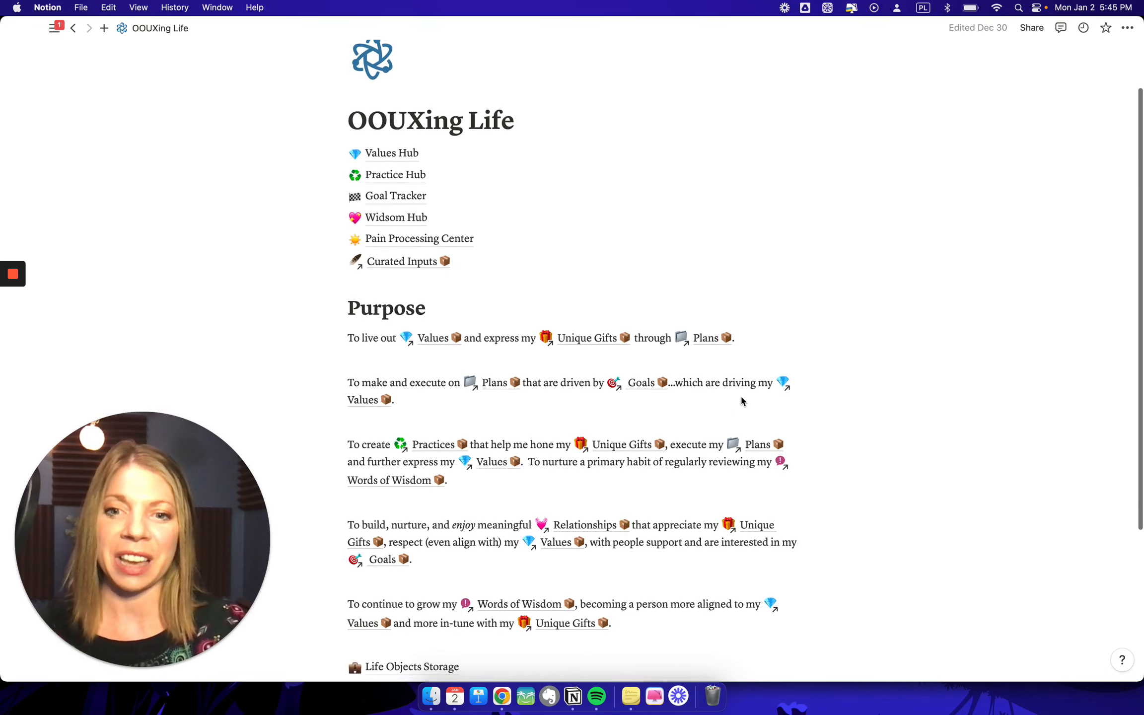
scroll(741, 400, up, 1)
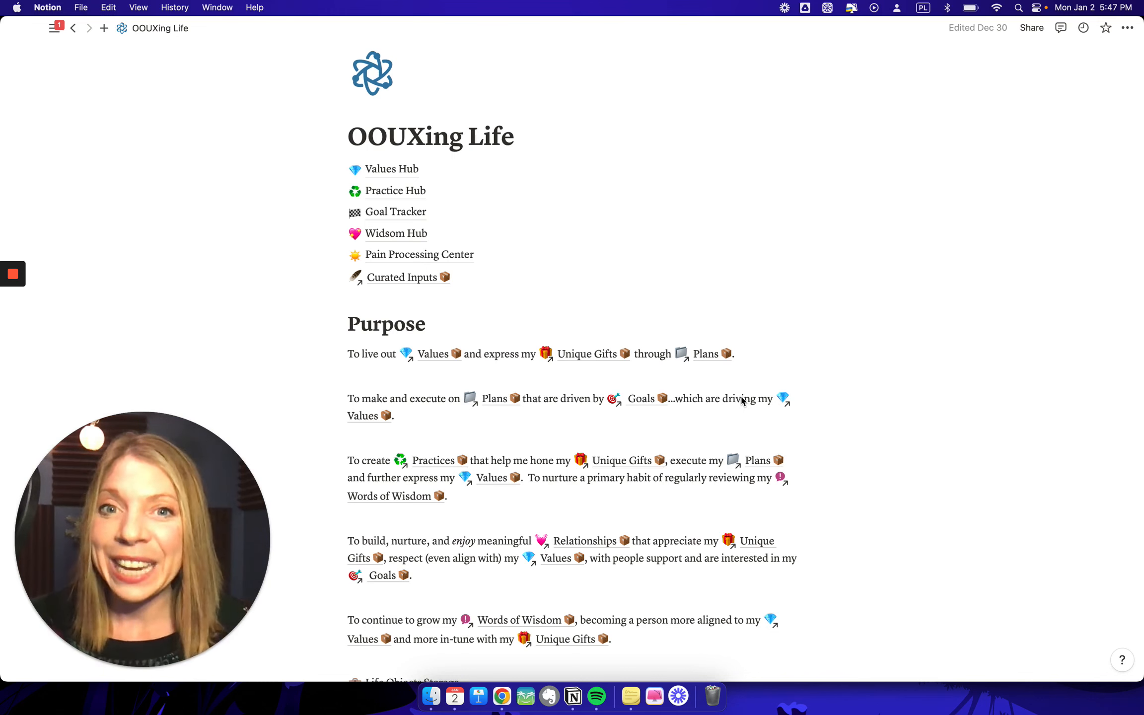
key(super+Tab)
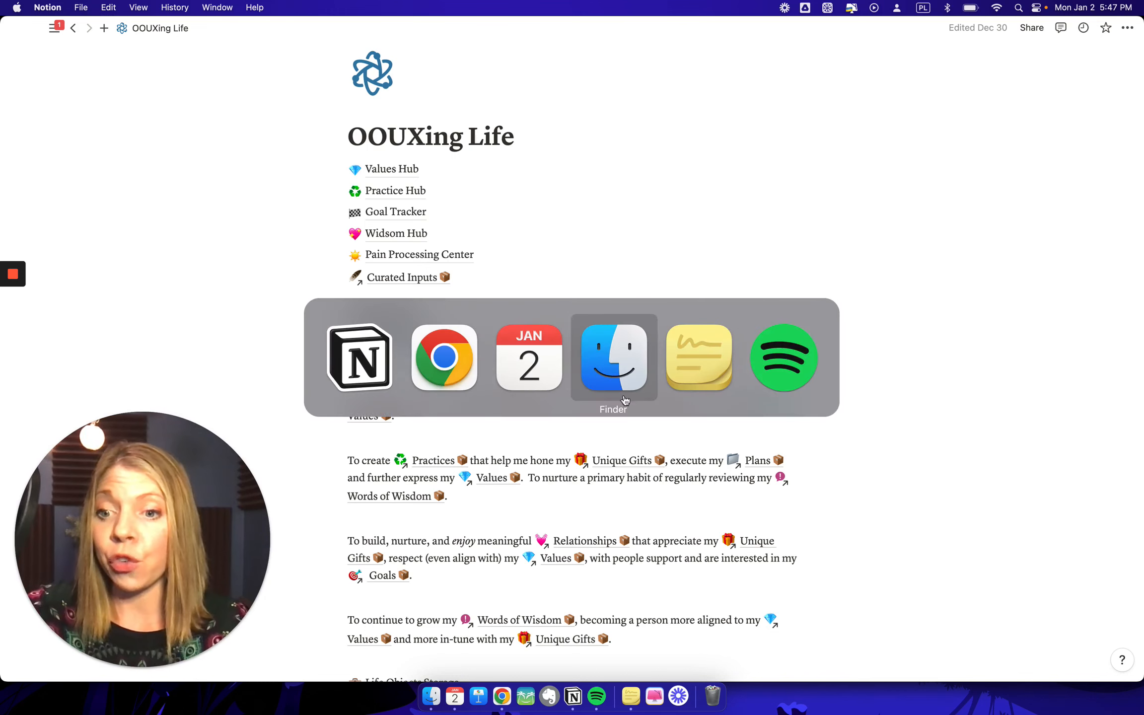
click(463, 359)
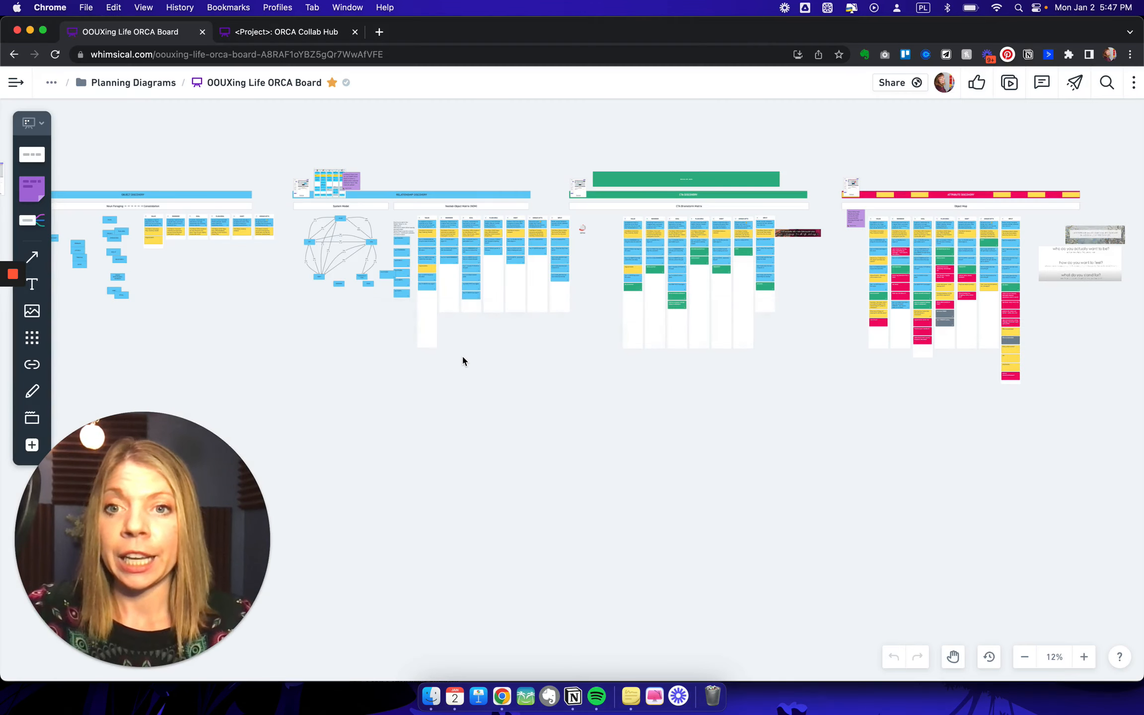
scroll(462, 360, down, 2)
scroll(462, 360, left, 1)
scroll(462, 360, up, 1)
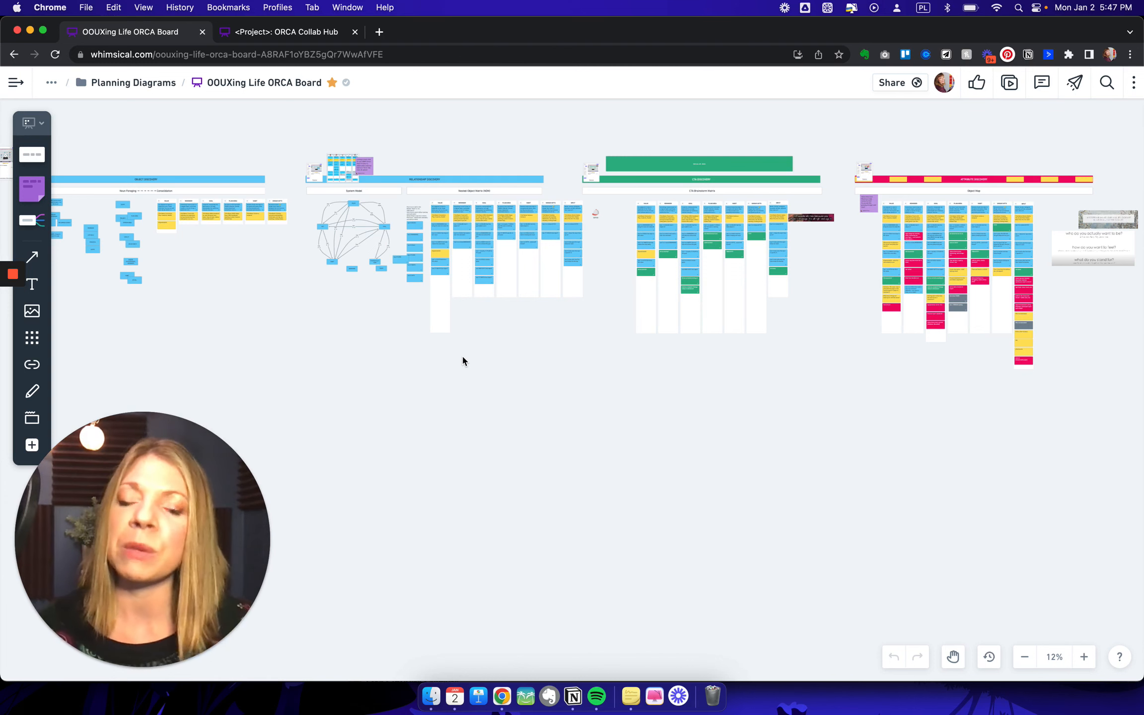
- Bring up the ORCA Collab Hub template board and examine its Object, Relationship and CTA Discovery sections
click(302, 31)
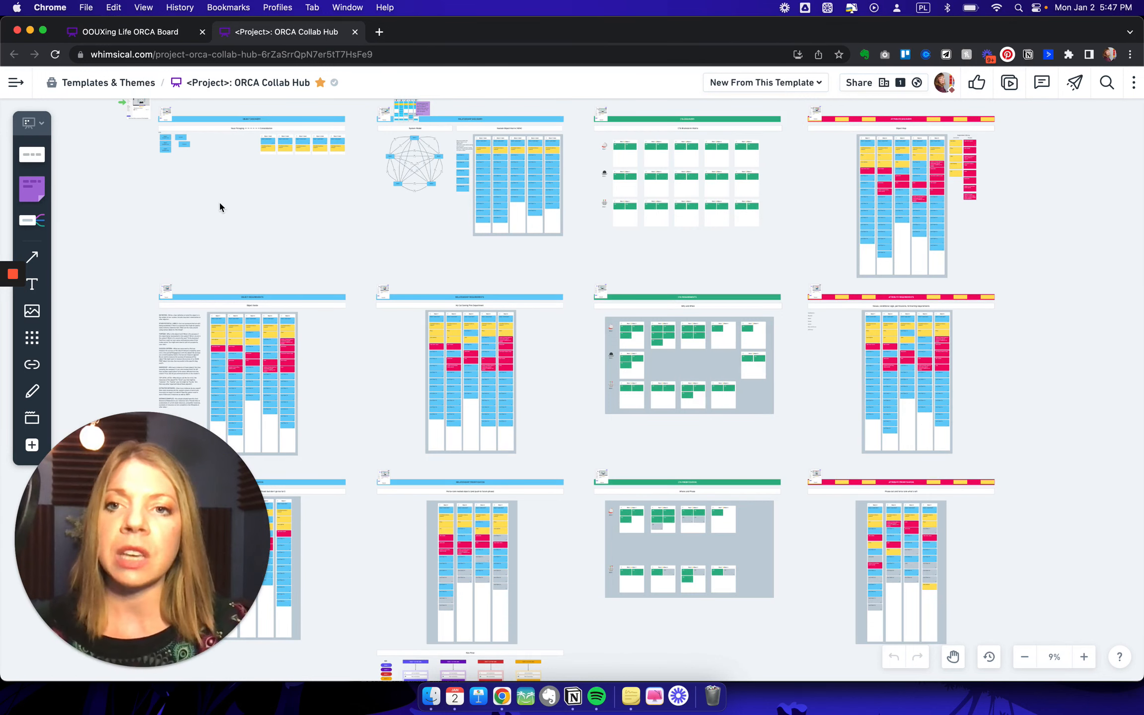
scroll(219, 200, up, 3)
scroll(219, 200, left, 2)
scroll(286, 253, up, 8)
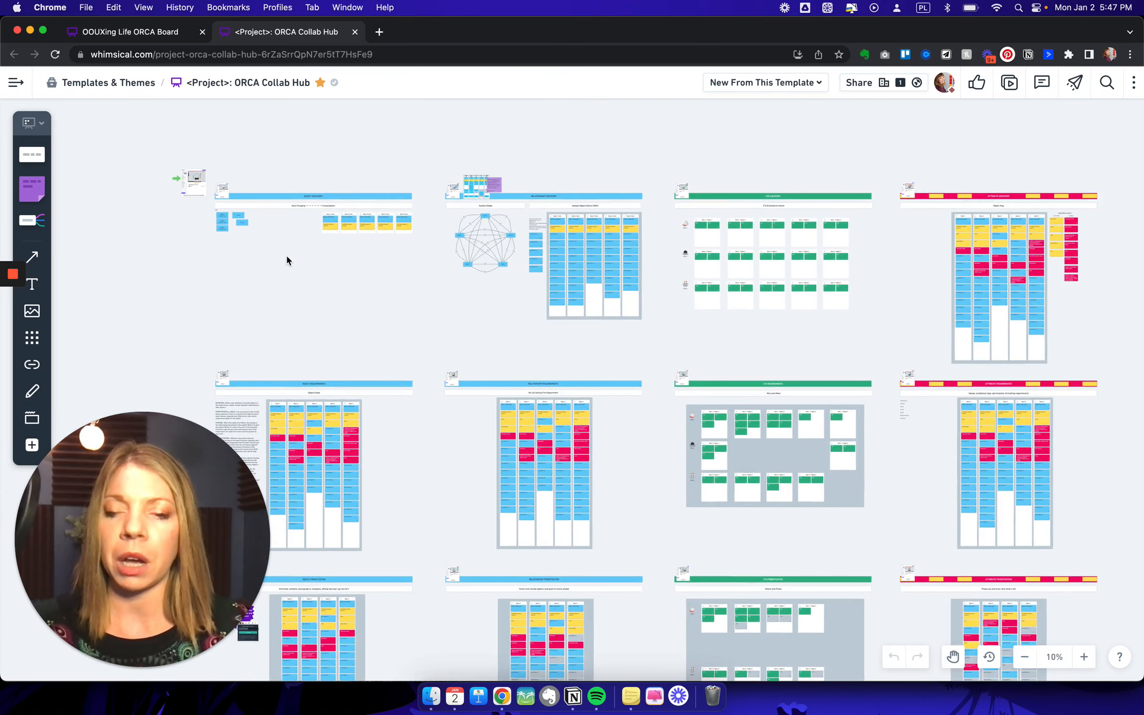
scroll(287, 262, right, 3)
scroll(287, 262, up, 1)
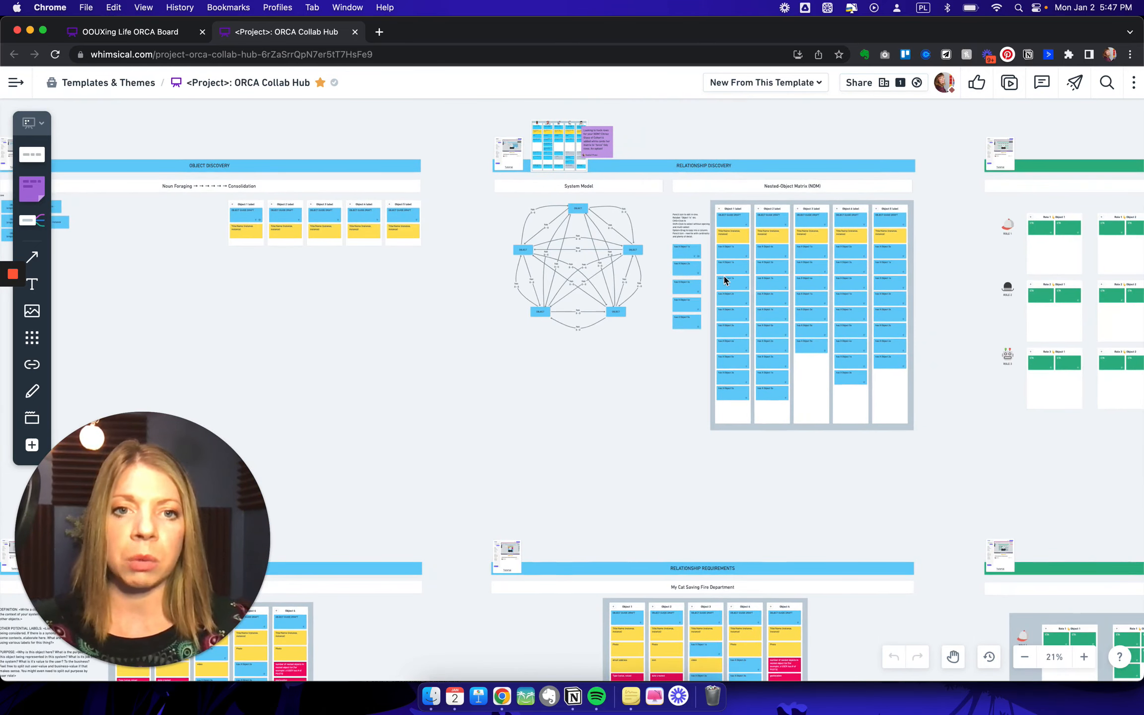
scroll(724, 276, right, 6)
scroll(724, 276, down, 1)
scroll(1076, 261, right, 15)
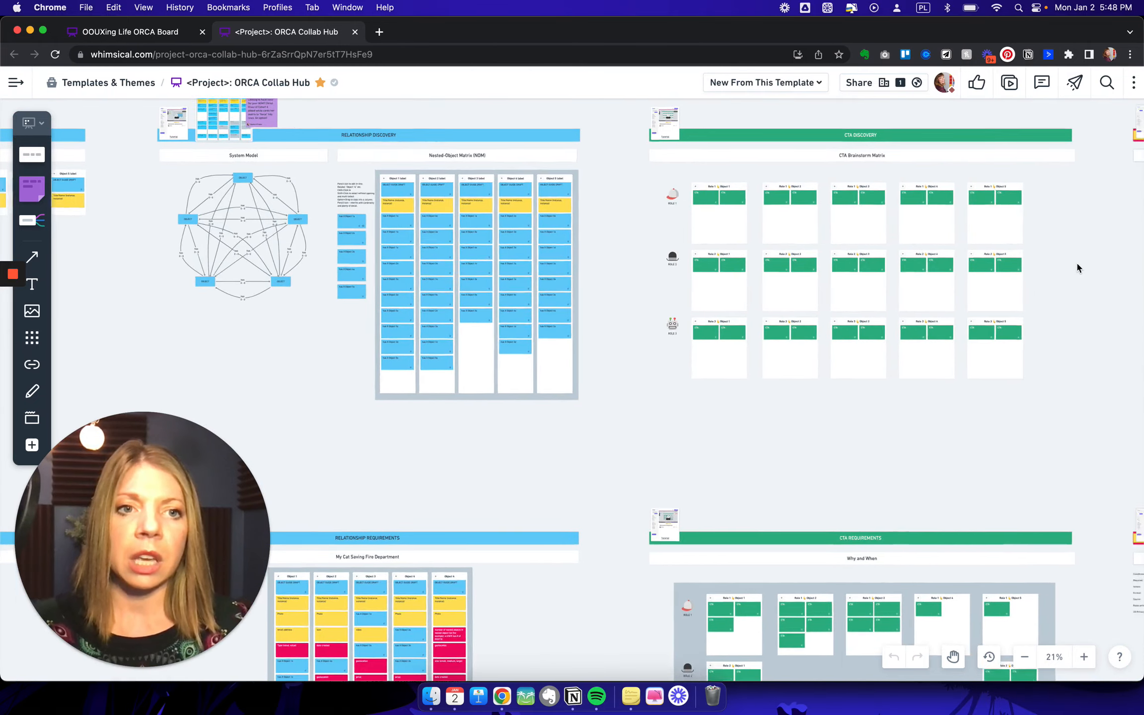
- View the entire ORCA Collab Hub template at once to see how all its rows are laid out
scroll(711, 299, down, 5)
scroll(711, 298, down, 4)
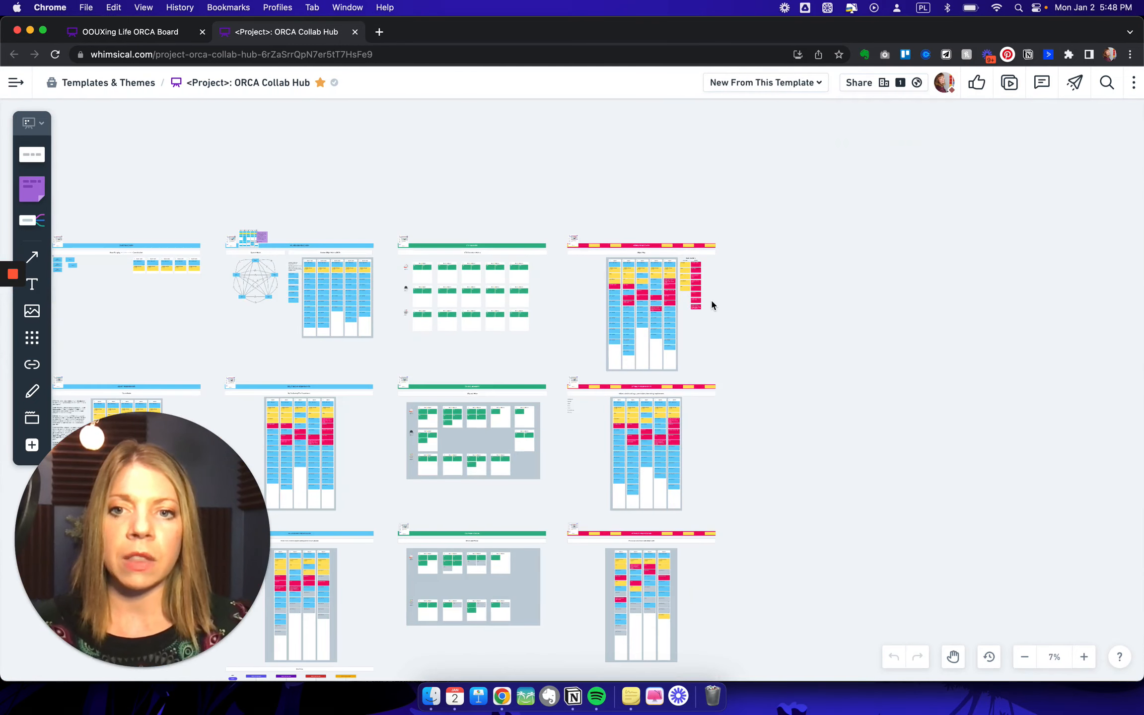
scroll(405, 346, left, 10)
scroll(405, 347, down, 2)
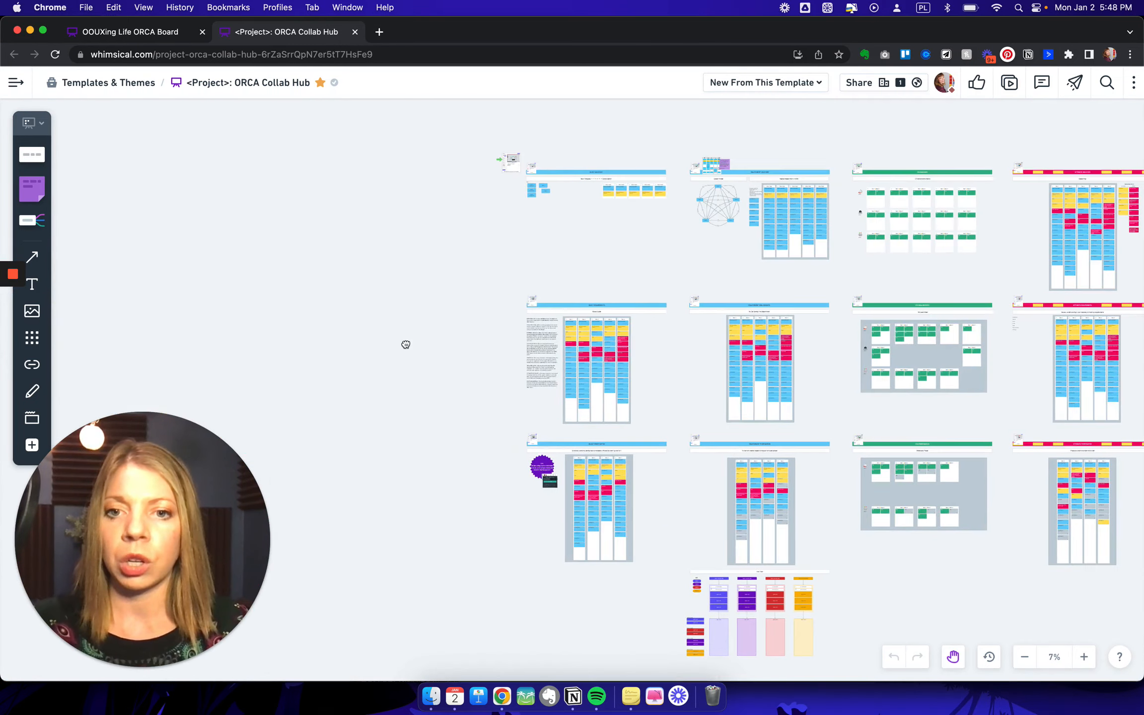
scroll(413, 328, right, 3)
scroll(416, 331, right, 3)
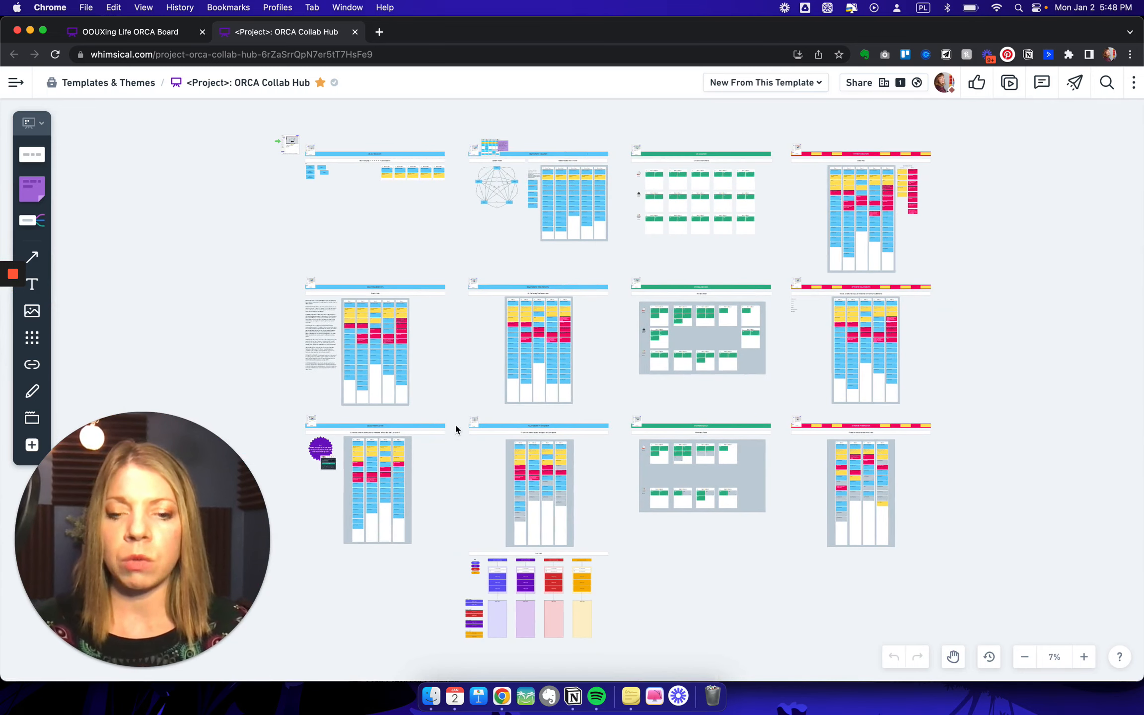
- Return to the OOUXing Life ORCA Board and examine its Object Discovery section up close
click(130, 32)
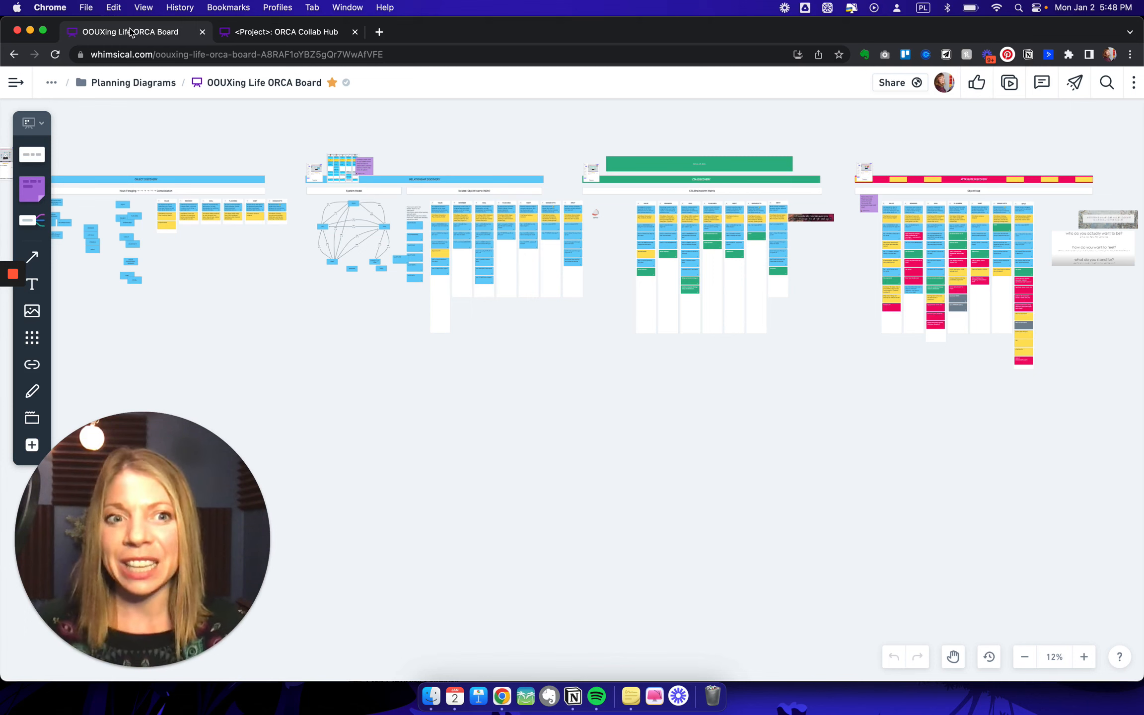
scroll(217, 248, left, 10)
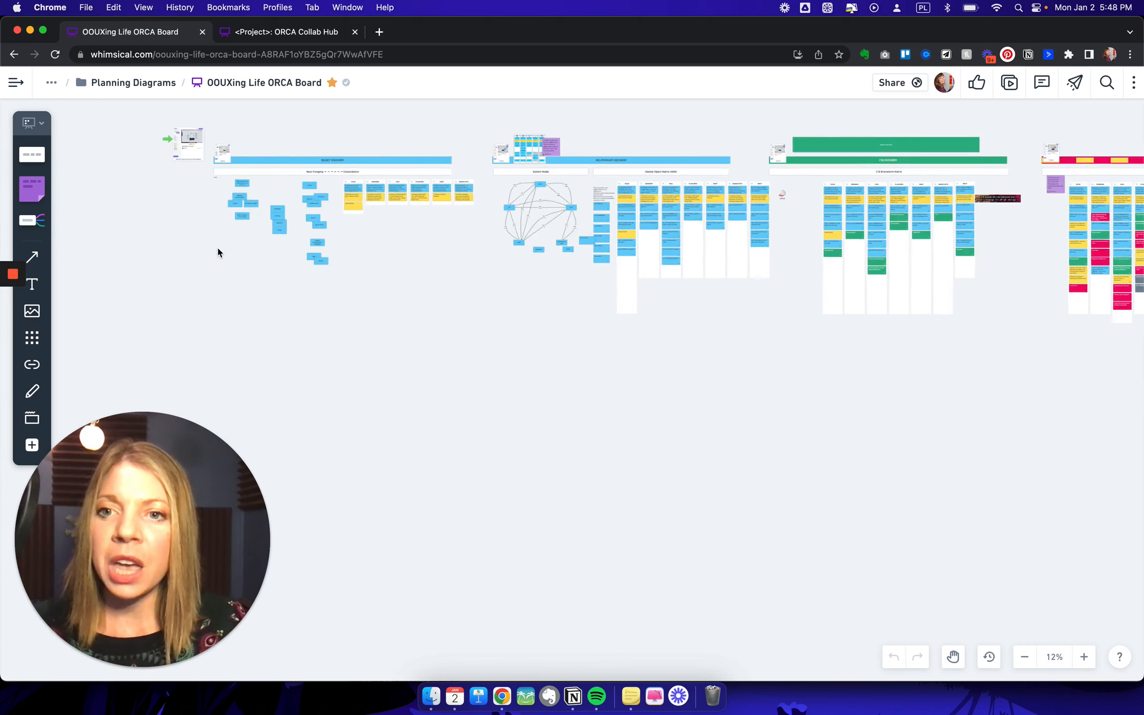
scroll(217, 246, right, 10)
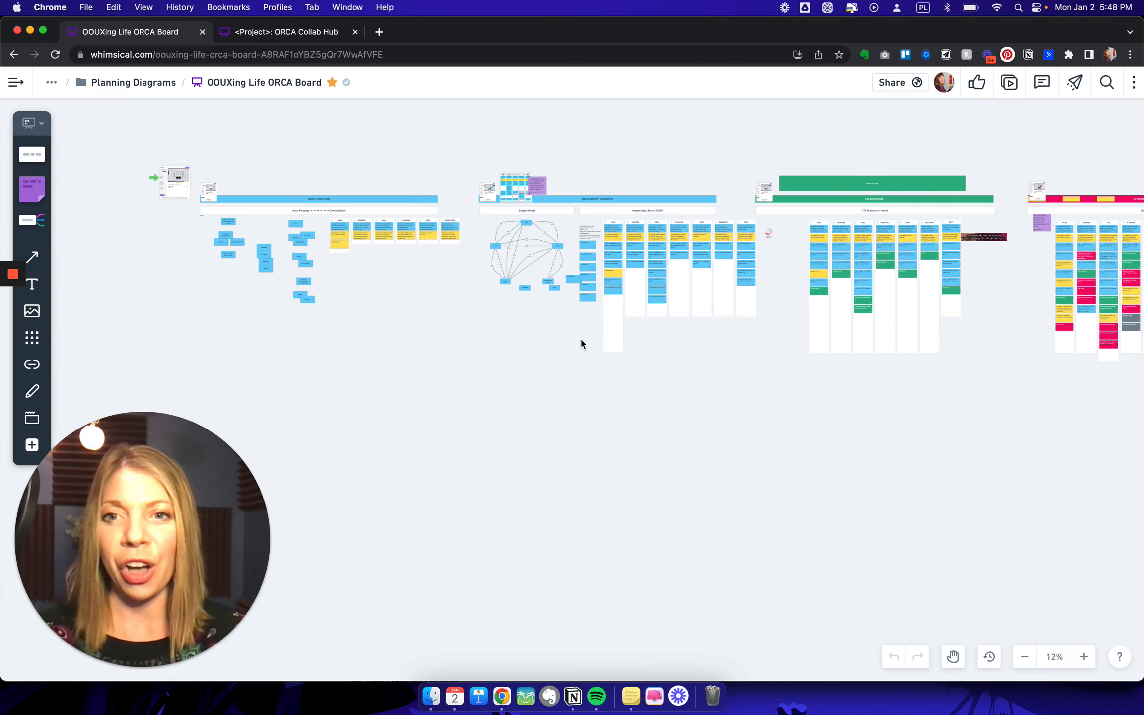
scroll(581, 342, up, 5)
scroll(580, 342, left, 15)
scroll(580, 343, up, 4)
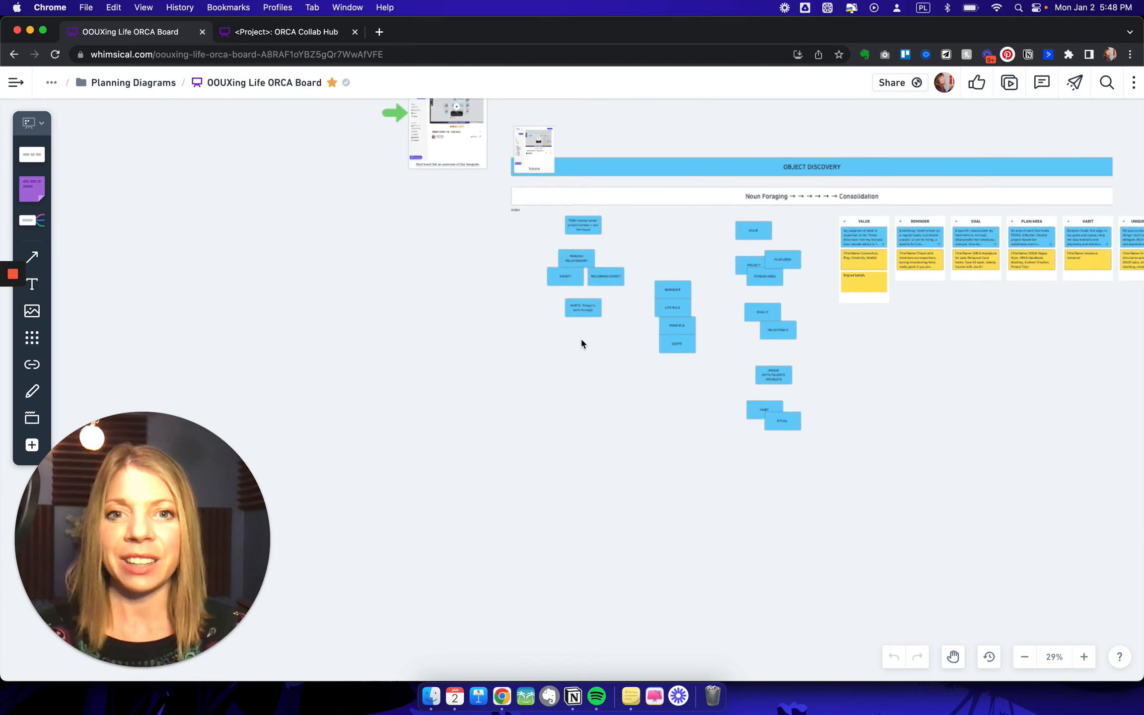
scroll(581, 342, up, 6)
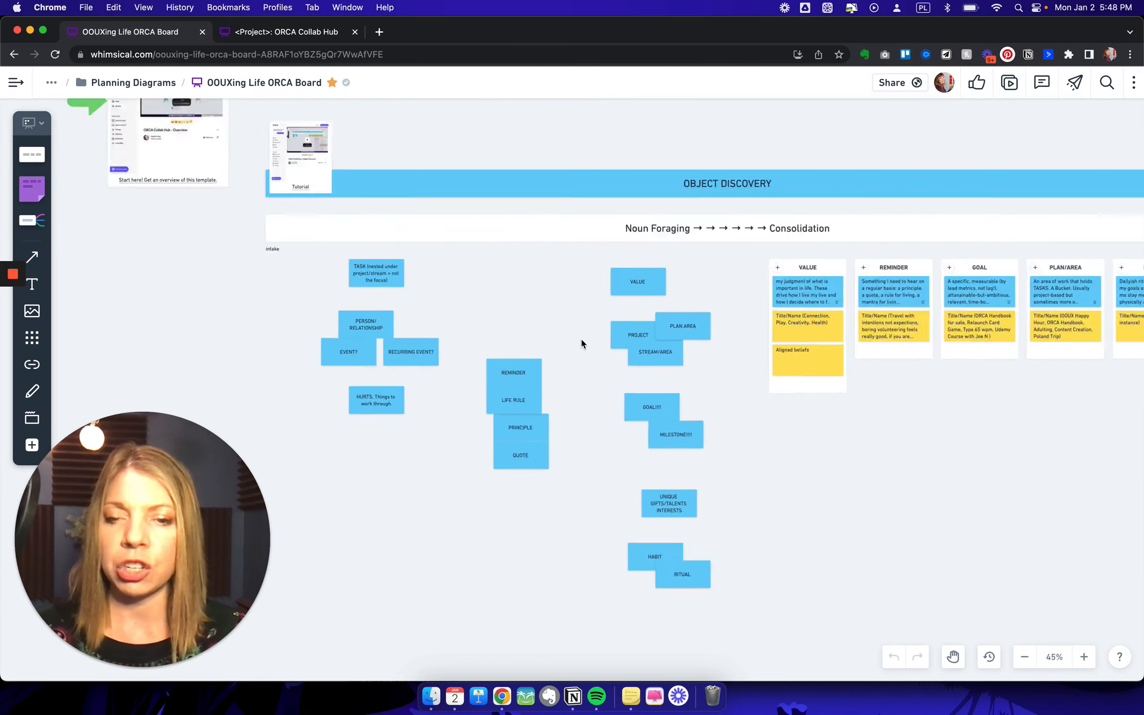
scroll(580, 340, up, 5)
scroll(579, 339, left, 3)
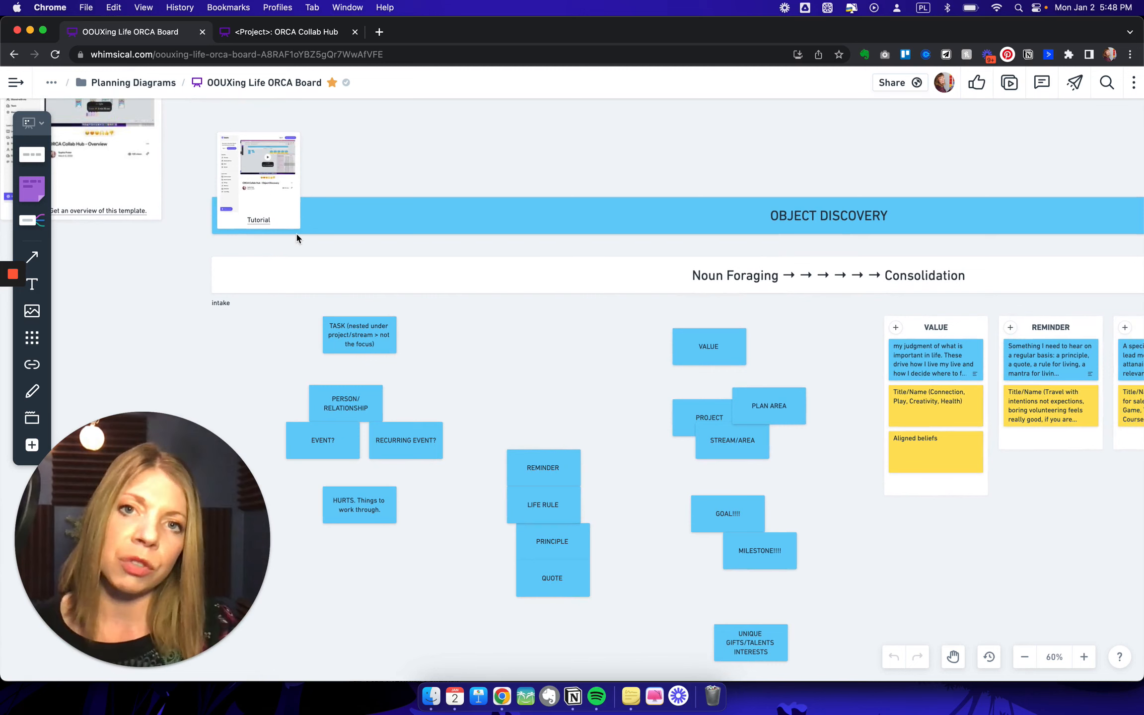
- Look over the noun foraging notes, from Task and Person/Relationship to Habit and Ritual
scroll(296, 237, down, 5)
scroll(296, 237, right, 2)
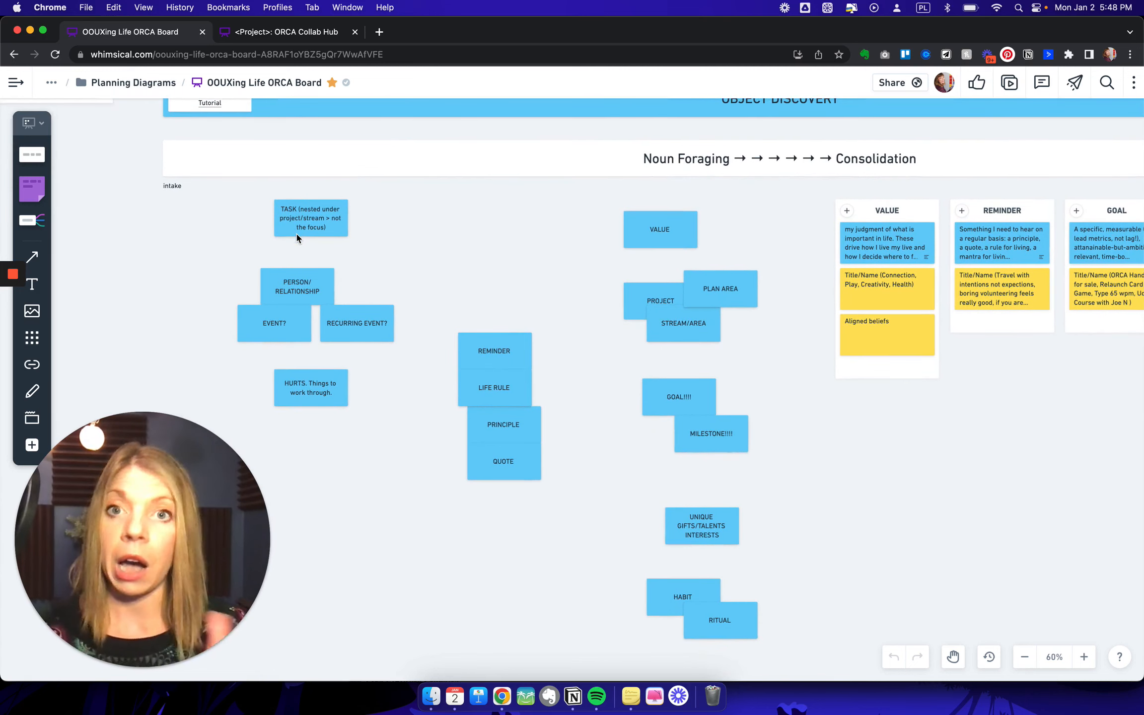
scroll(297, 238, down, 5)
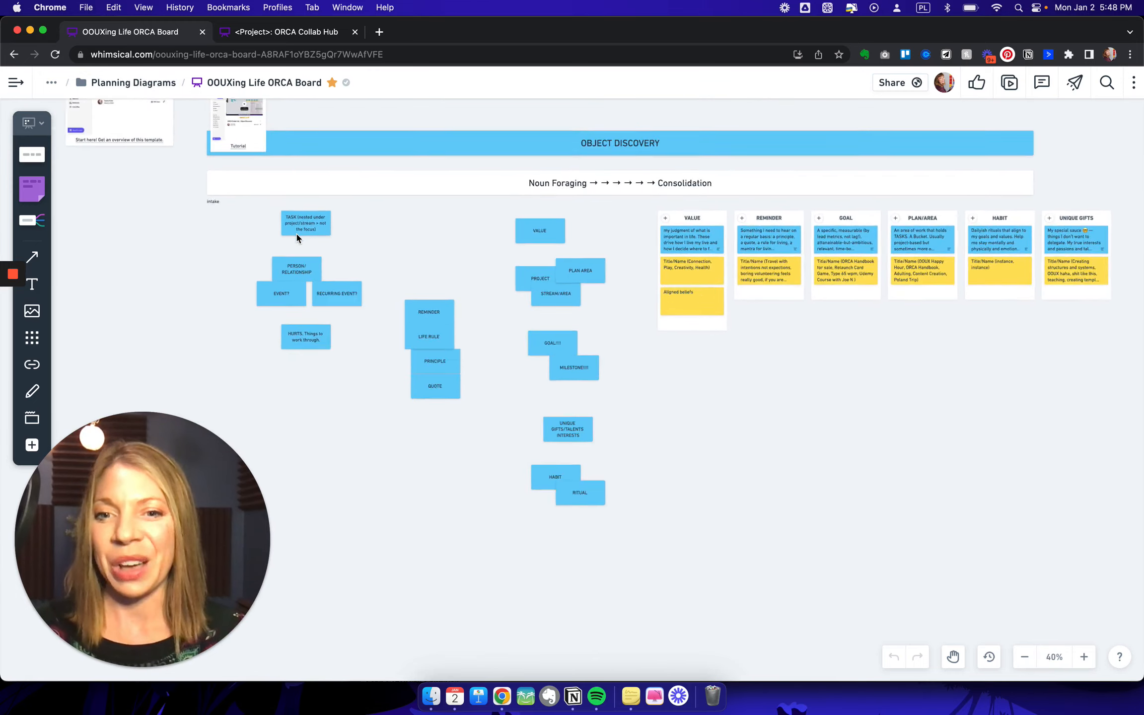
scroll(296, 238, down, 2)
scroll(296, 237, left, 3)
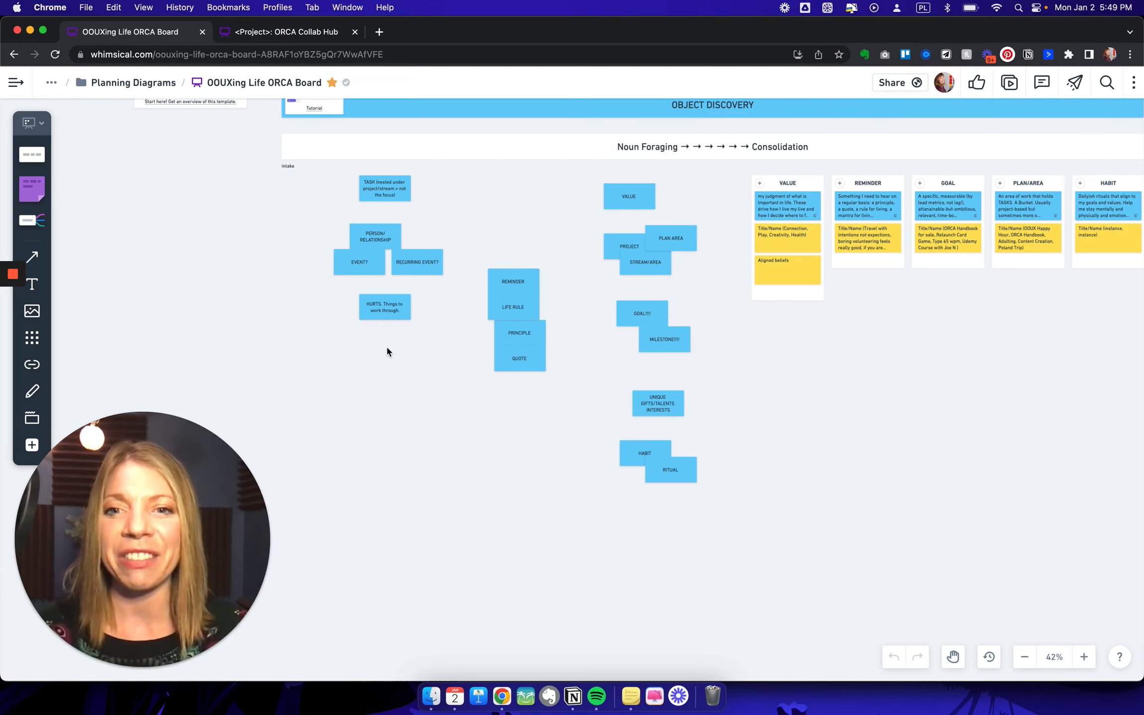
scroll(388, 346, up, 3)
scroll(388, 350, left, 3)
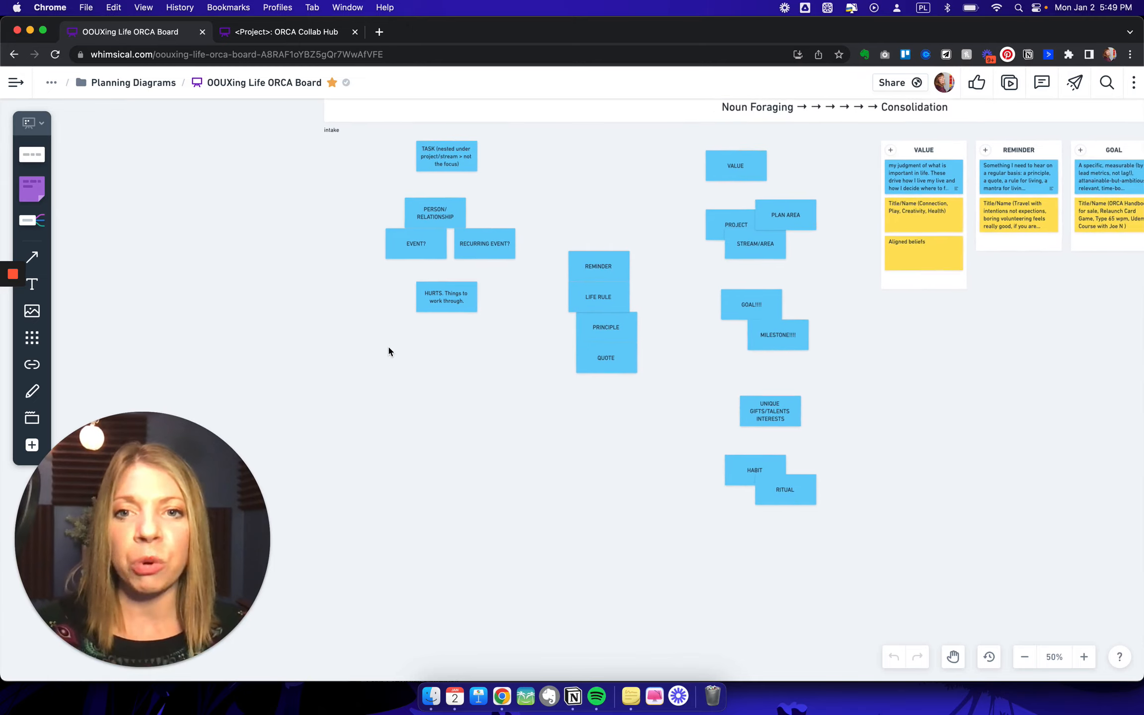
scroll(381, 358, up, 3)
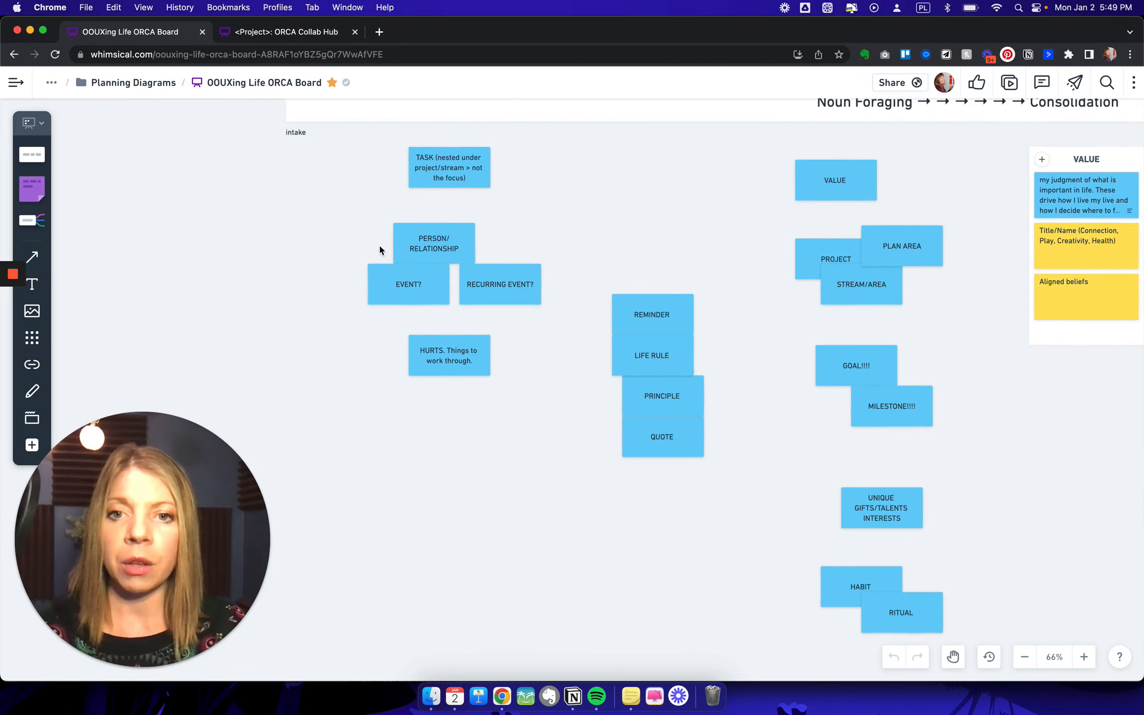
- Single out the Task note and compare it with the Project and Plan Area notes
click(472, 172)
click(559, 202)
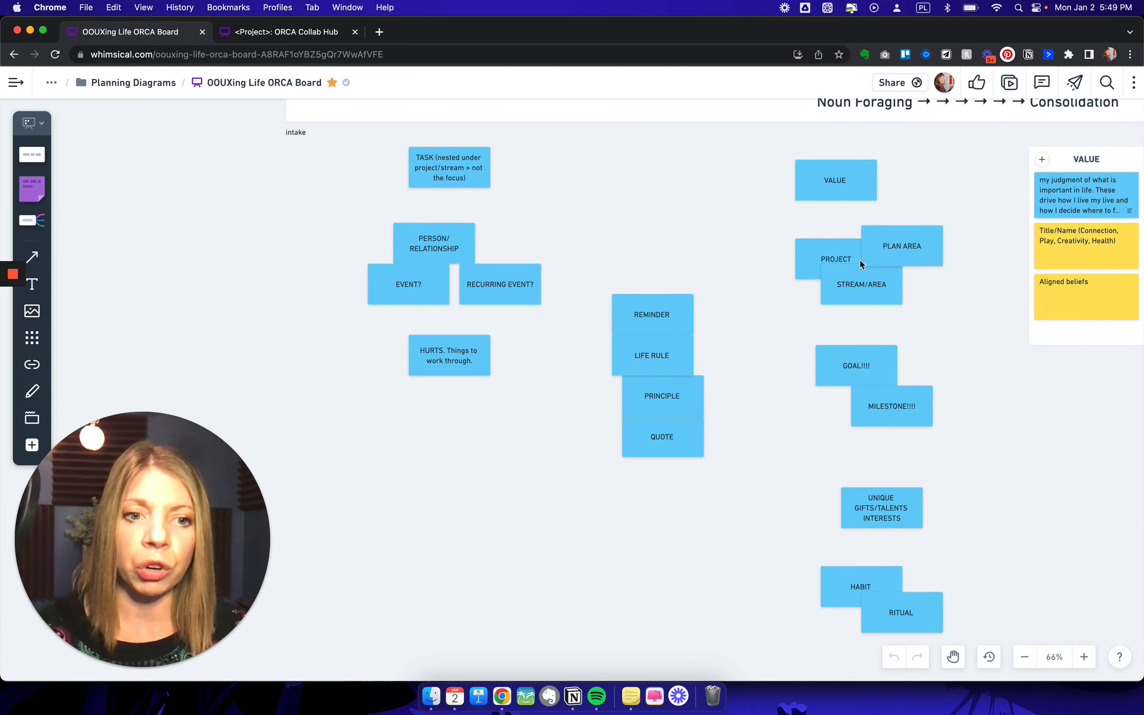
scroll(847, 516, right, 5)
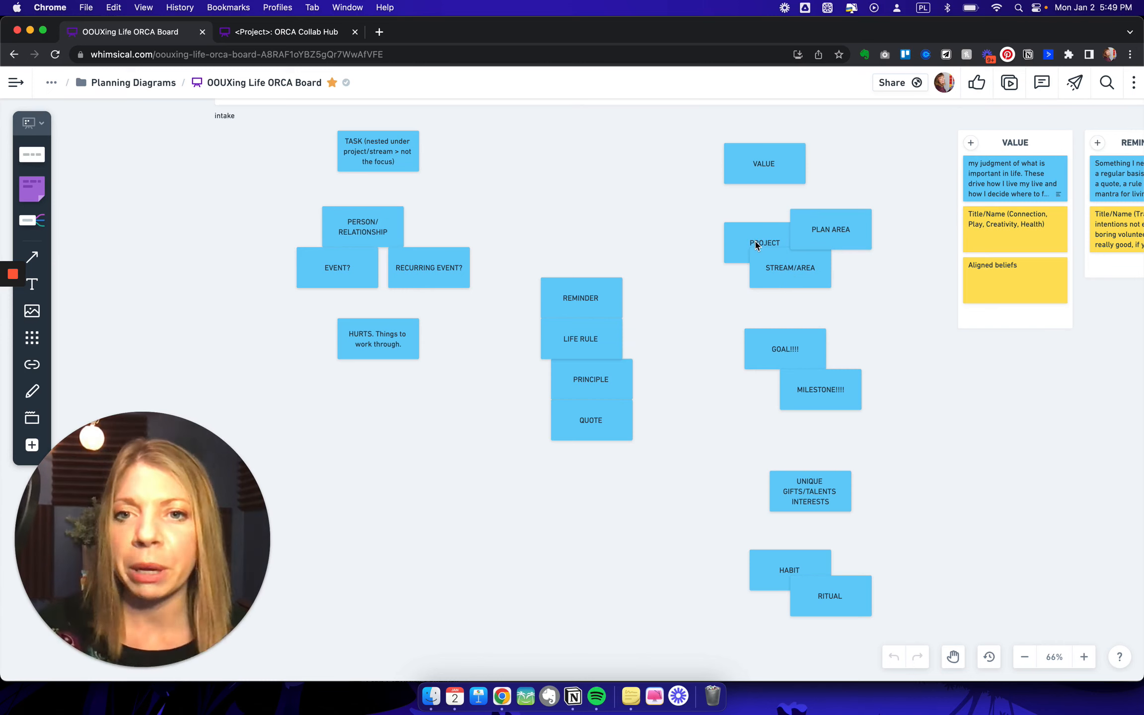
click(390, 148)
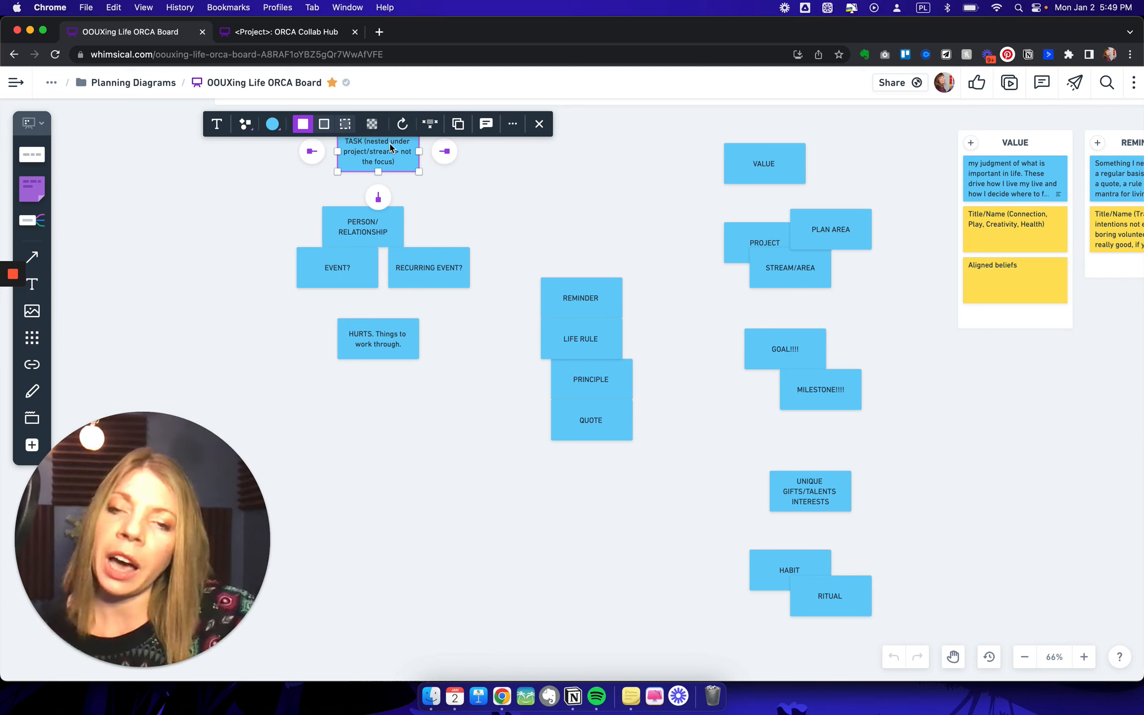
click(785, 242)
click(864, 238)
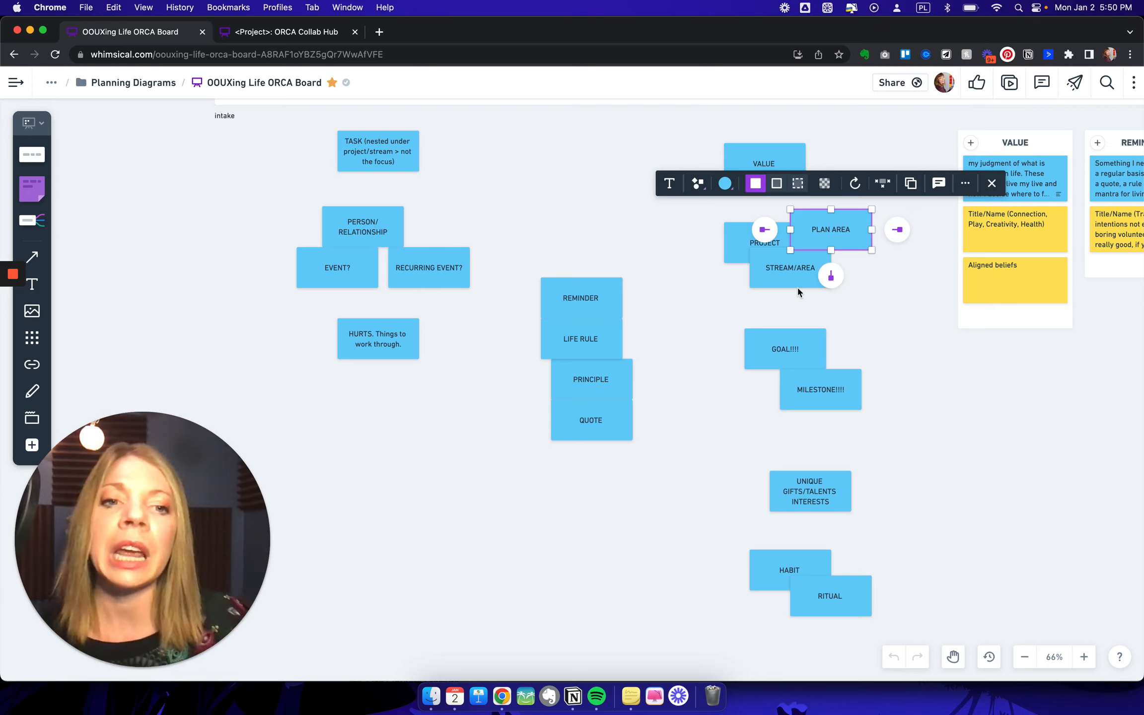
click(707, 269)
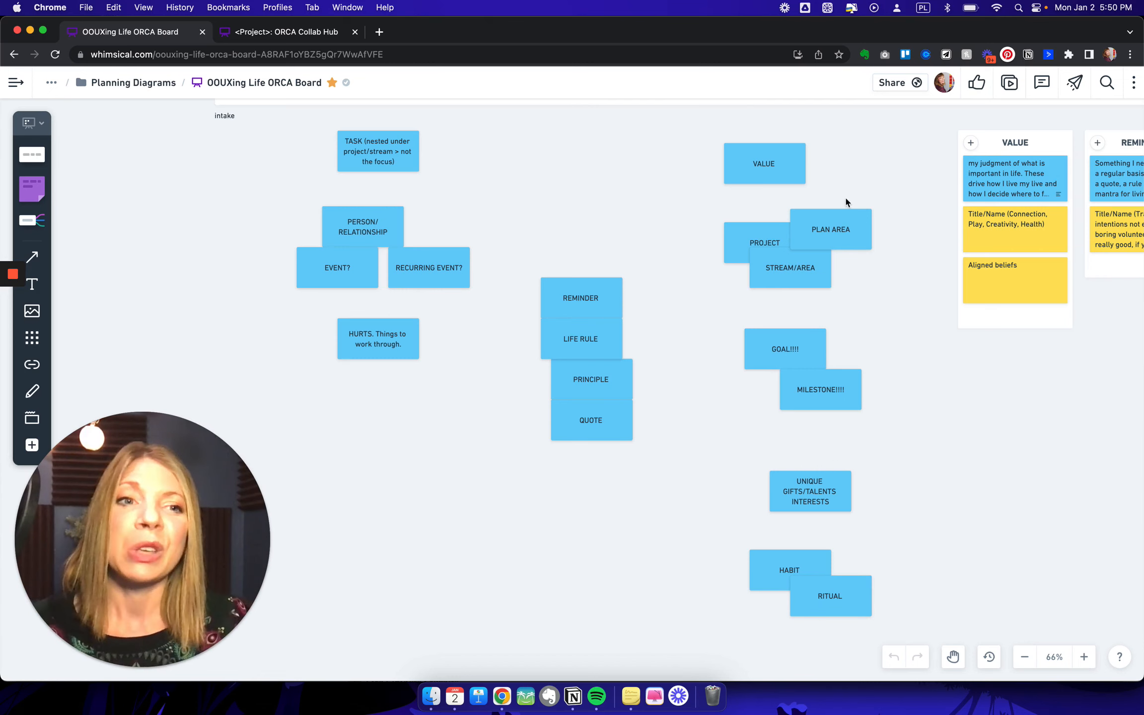
- Examine the consolidated object columns, including Value, Reminder, Goal, Plan/Area and Habit
scroll(842, 232, right, 10)
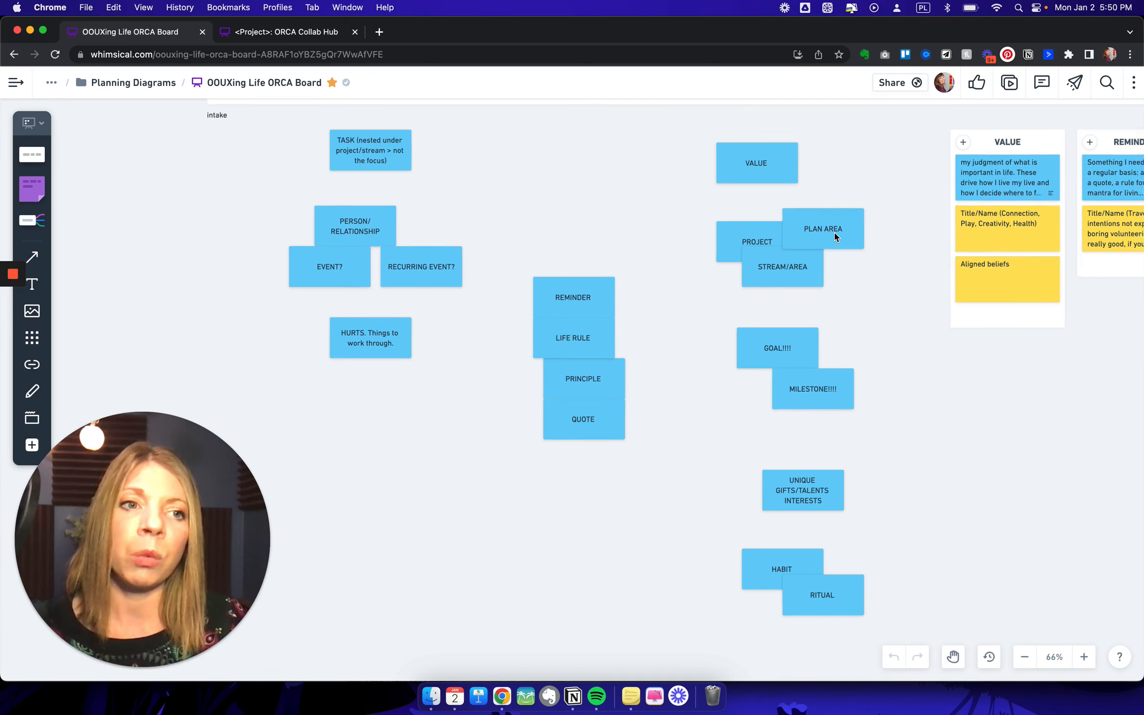
scroll(835, 238, right, 5)
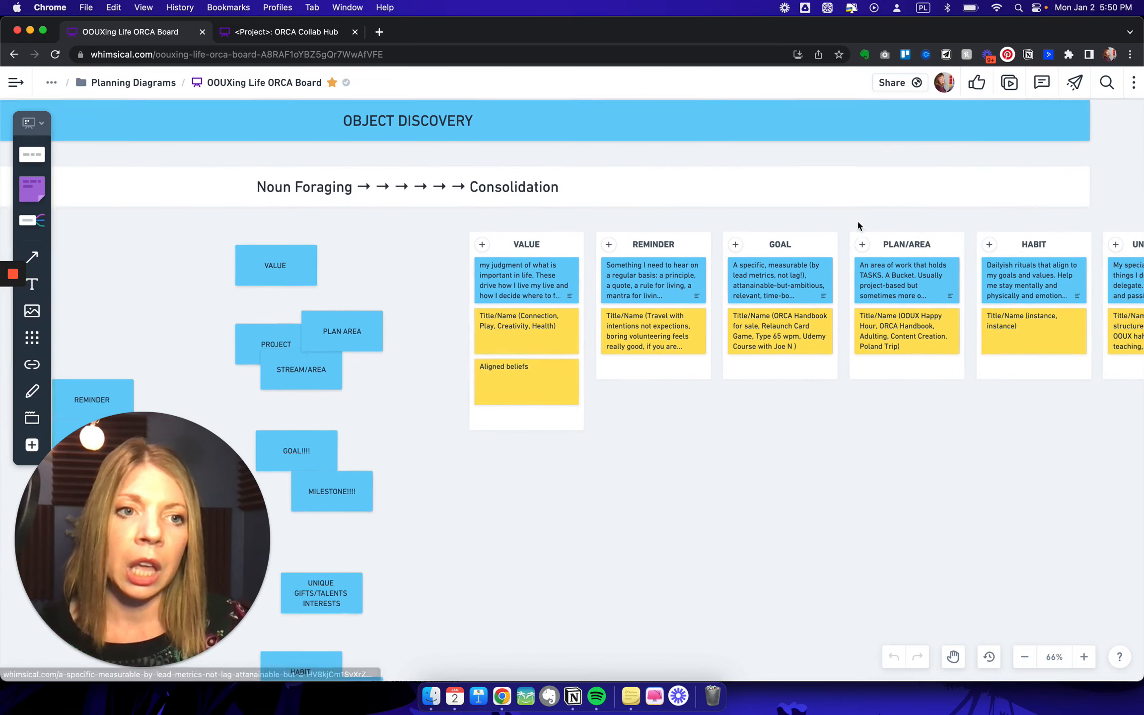
scroll(926, 246, down, 2)
scroll(926, 245, left, 2)
scroll(927, 245, down, 1)
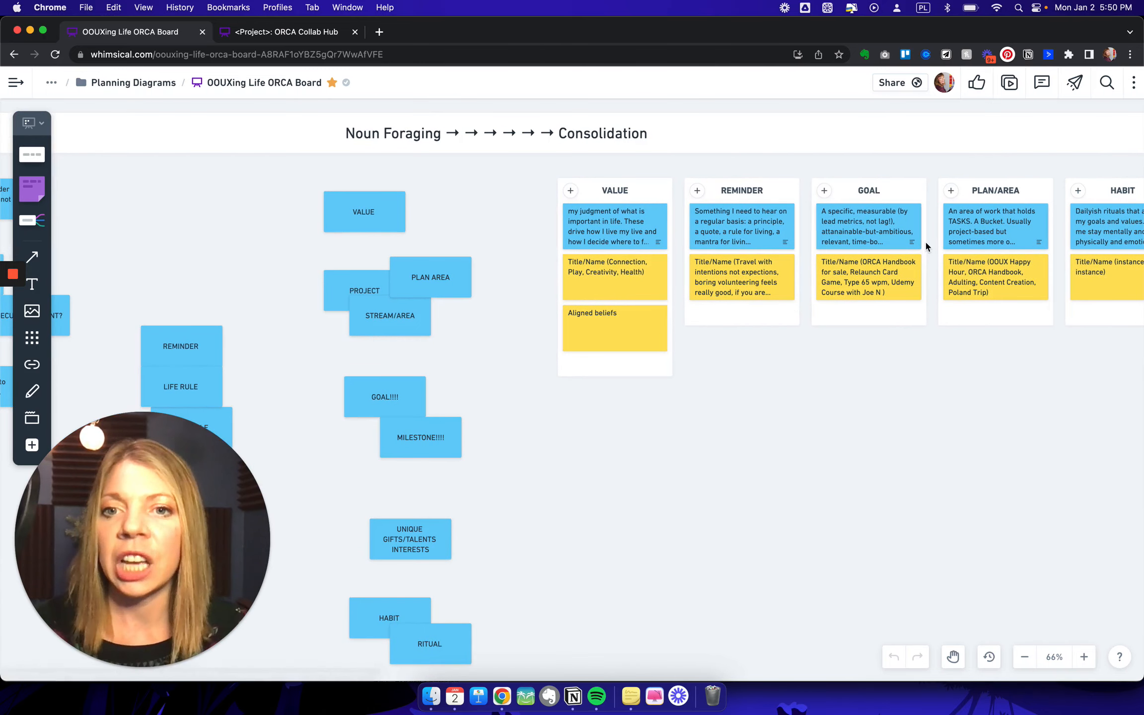
- Single out the Value, Goal and Milestone notes among the noun foraging notes
click(401, 217)
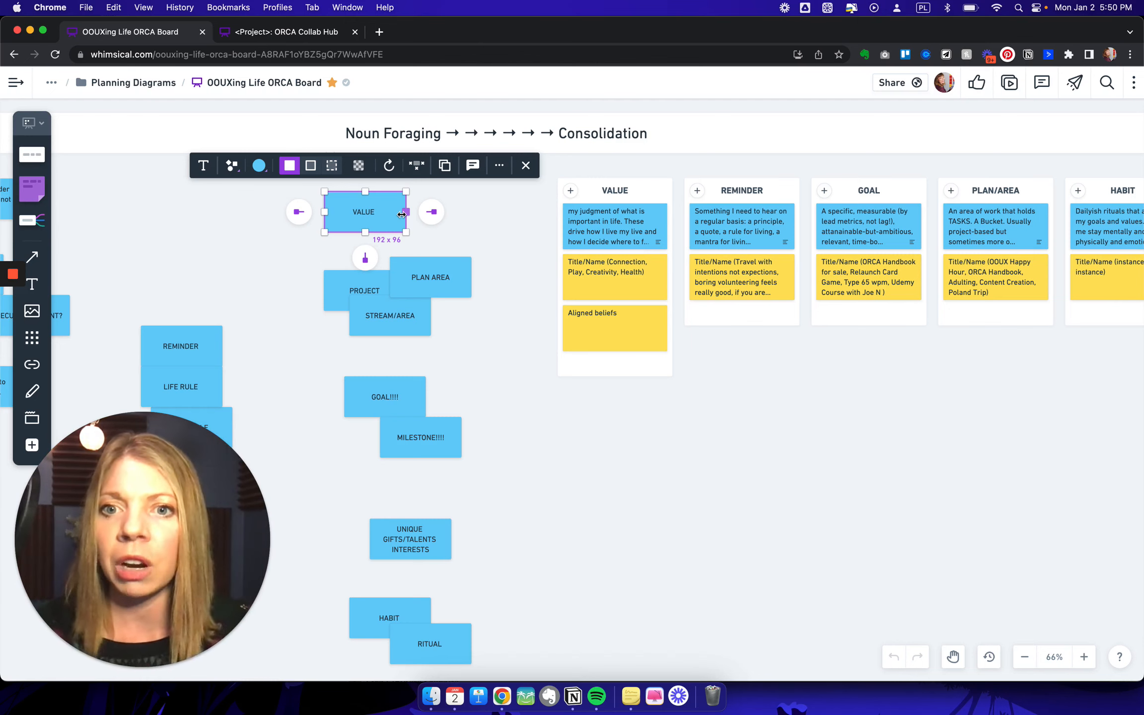
click(473, 330)
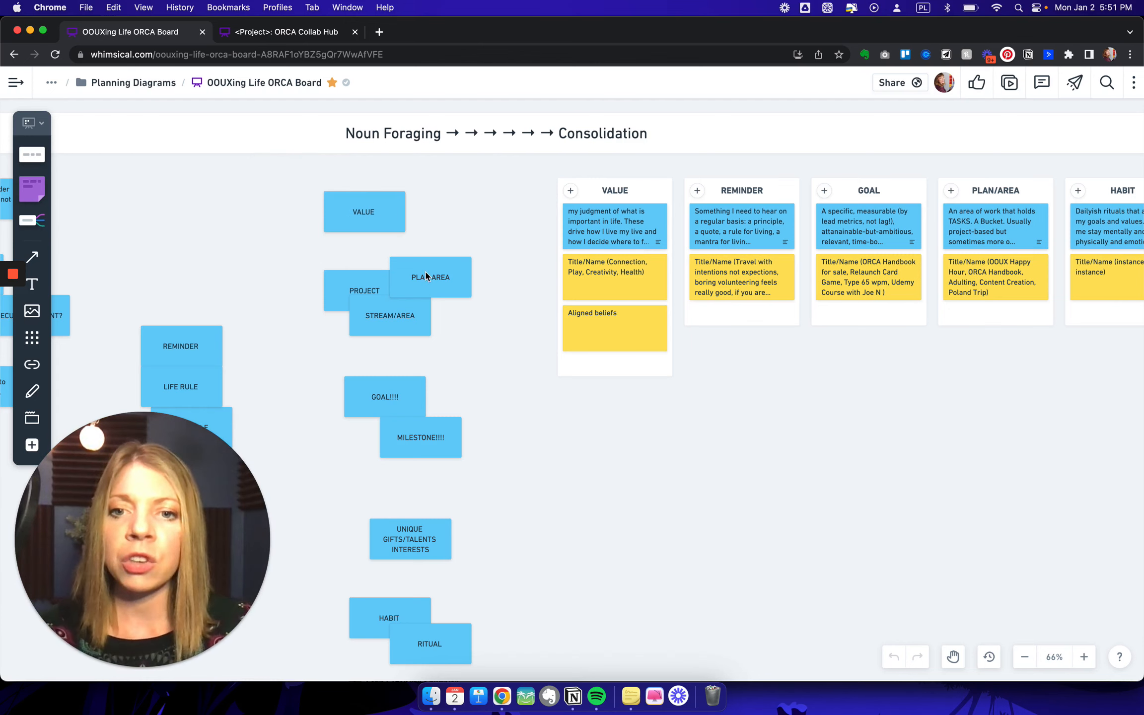
scroll(426, 276, down, 2)
click(420, 373)
click(445, 404)
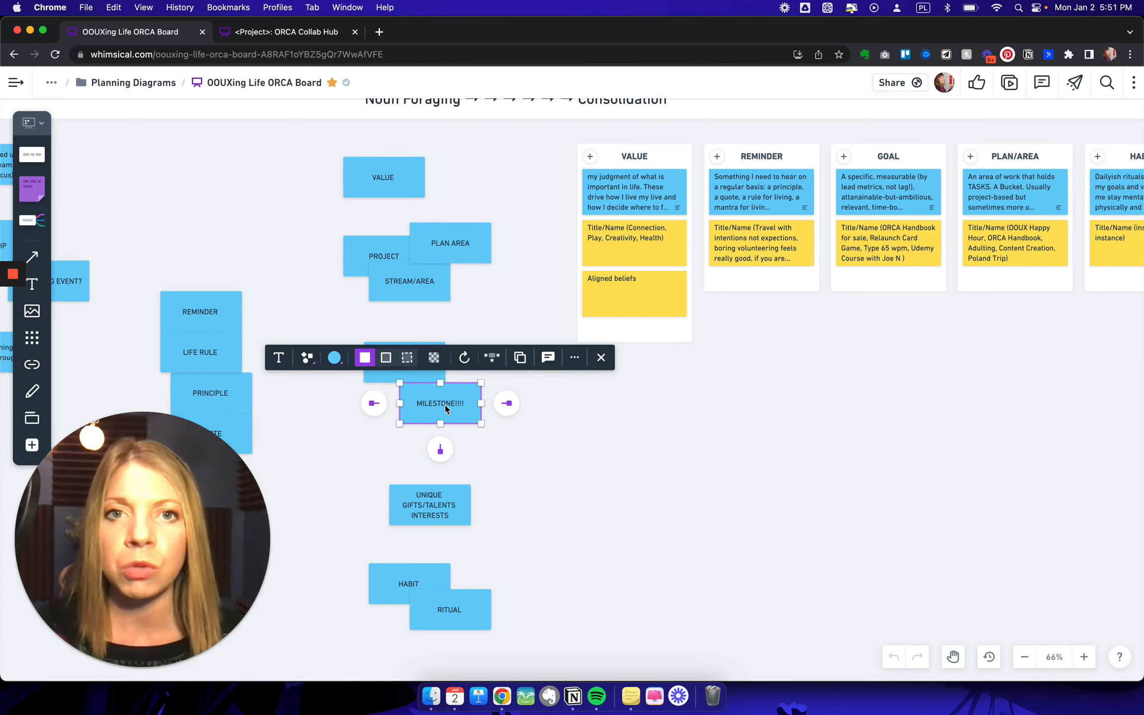
click(497, 445)
scroll(497, 444, down, 2)
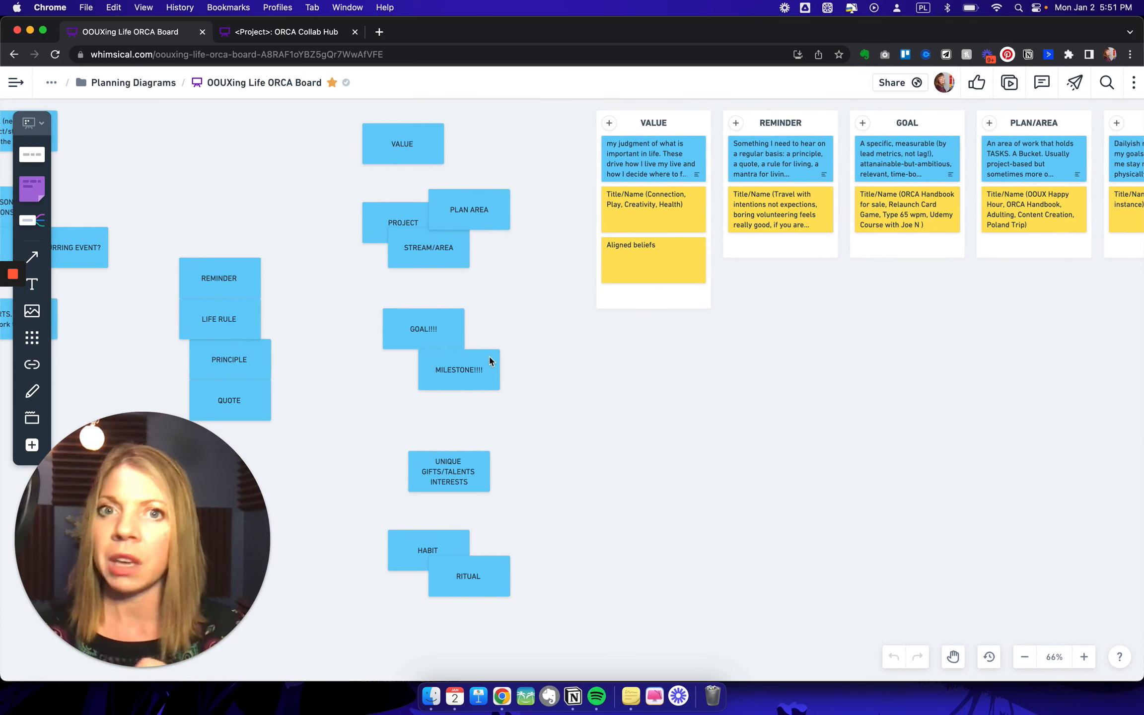
- Single out the Unique Gifts/Talents/Interests note among the noun foraging notes
scroll(483, 465, down, 1)
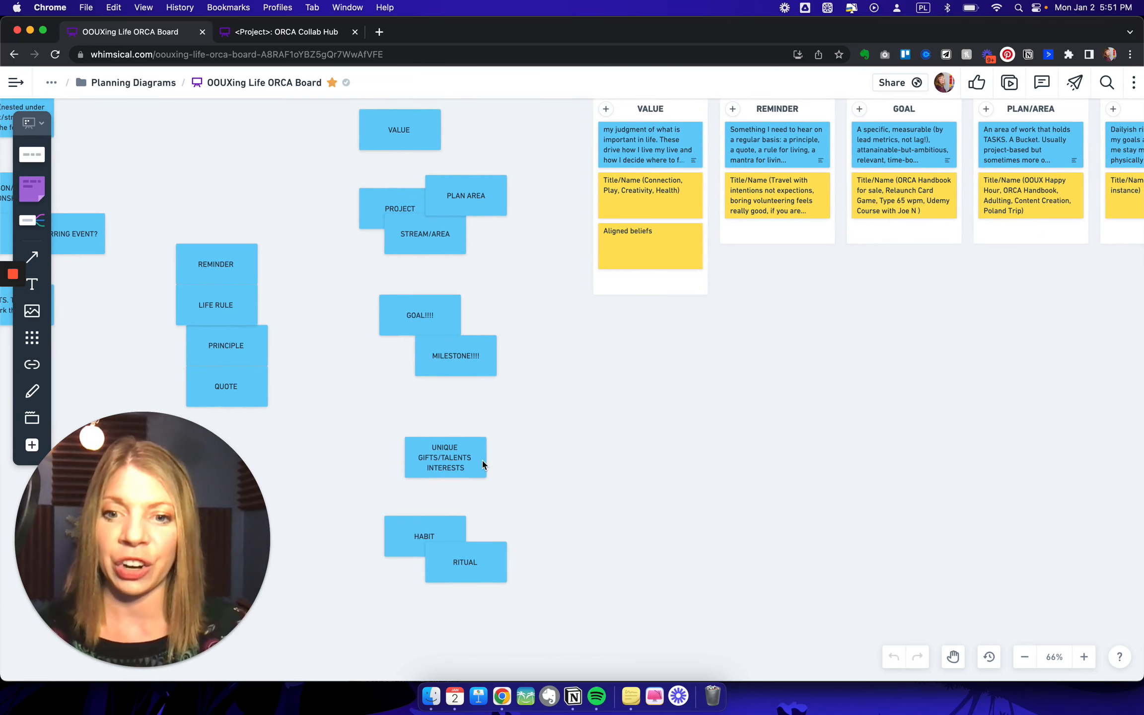
click(451, 455)
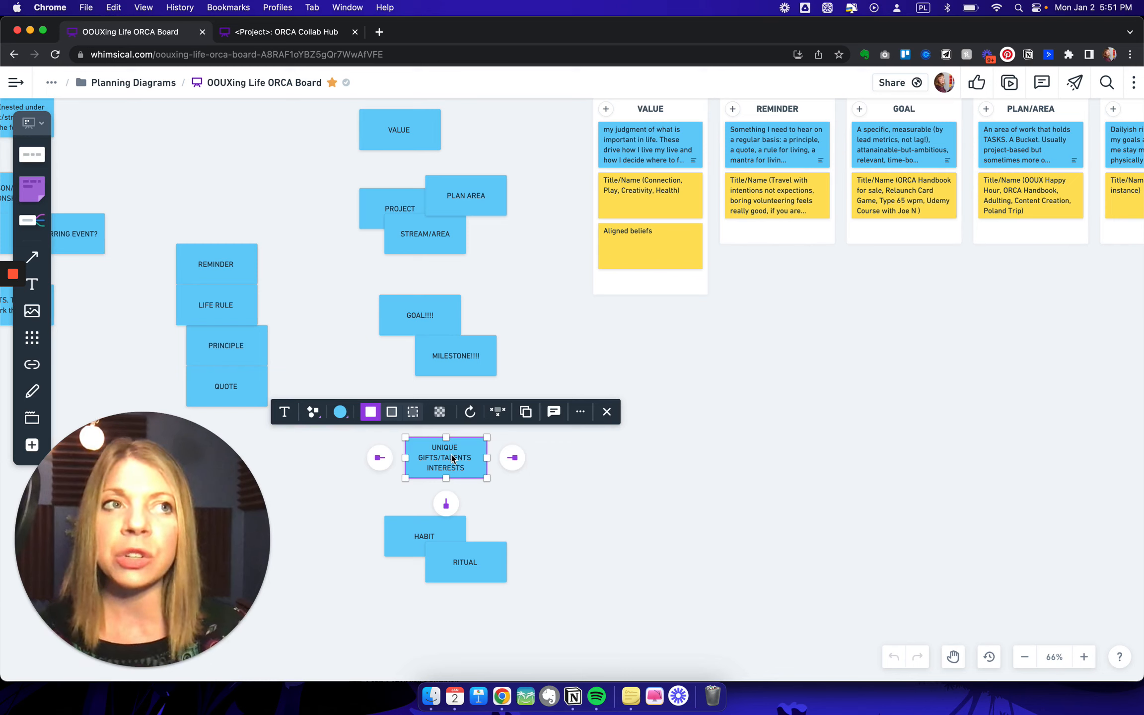
click(609, 503)
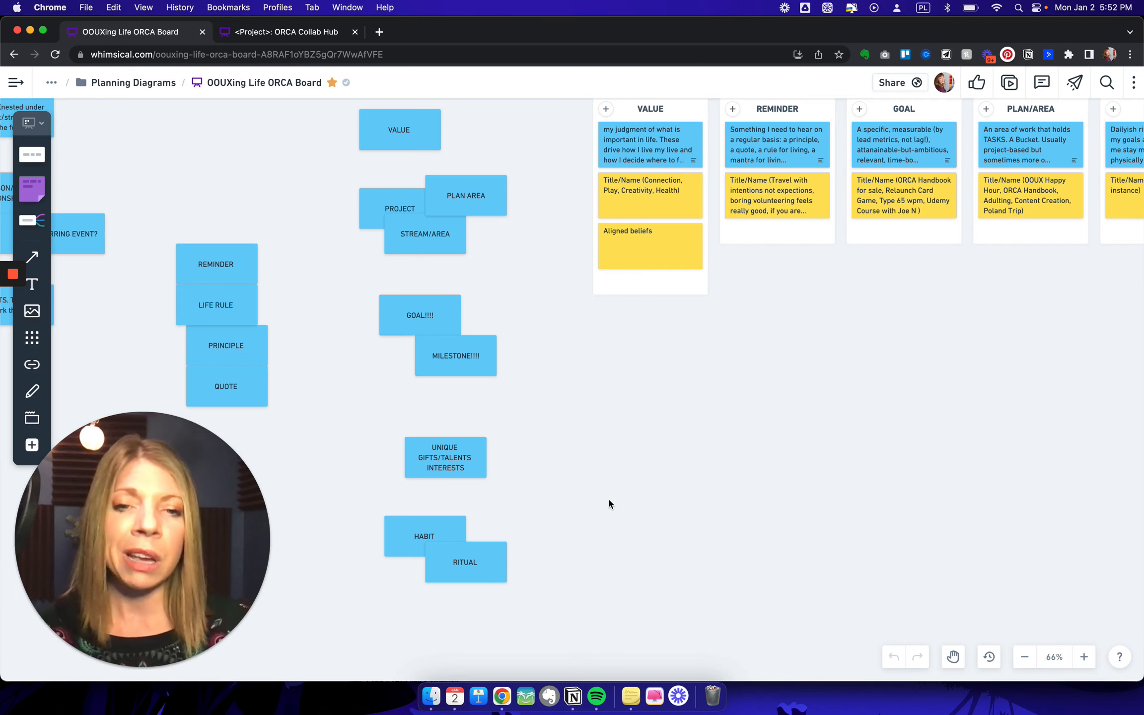
click(486, 473)
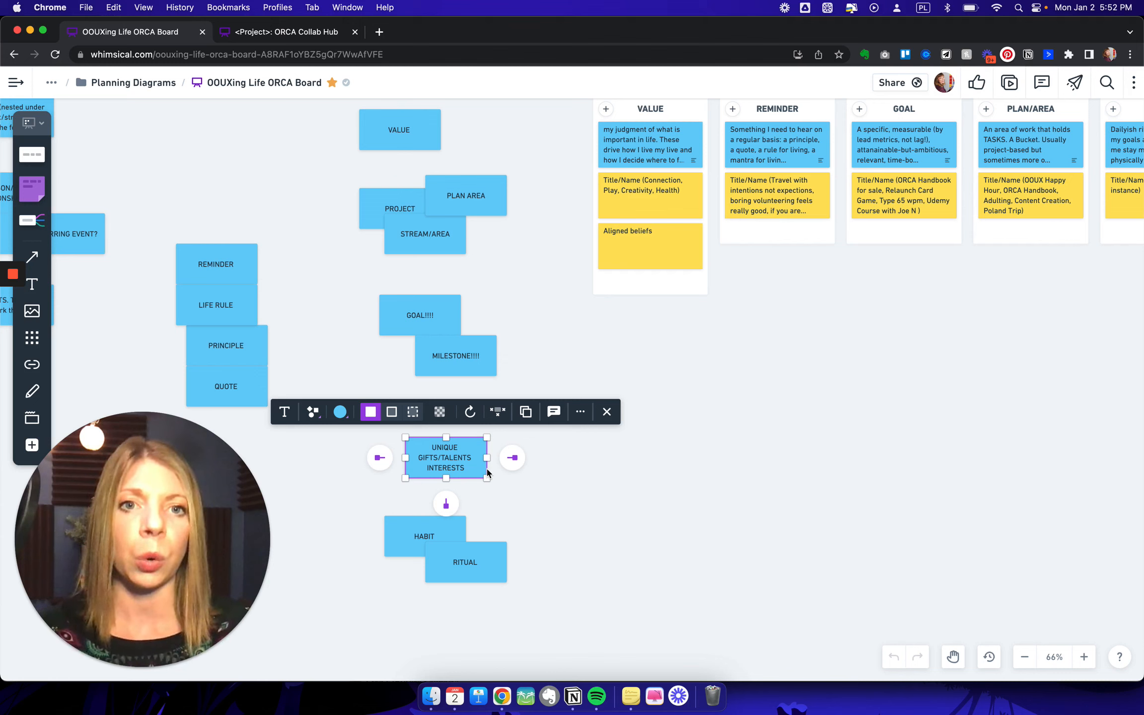
click(548, 488)
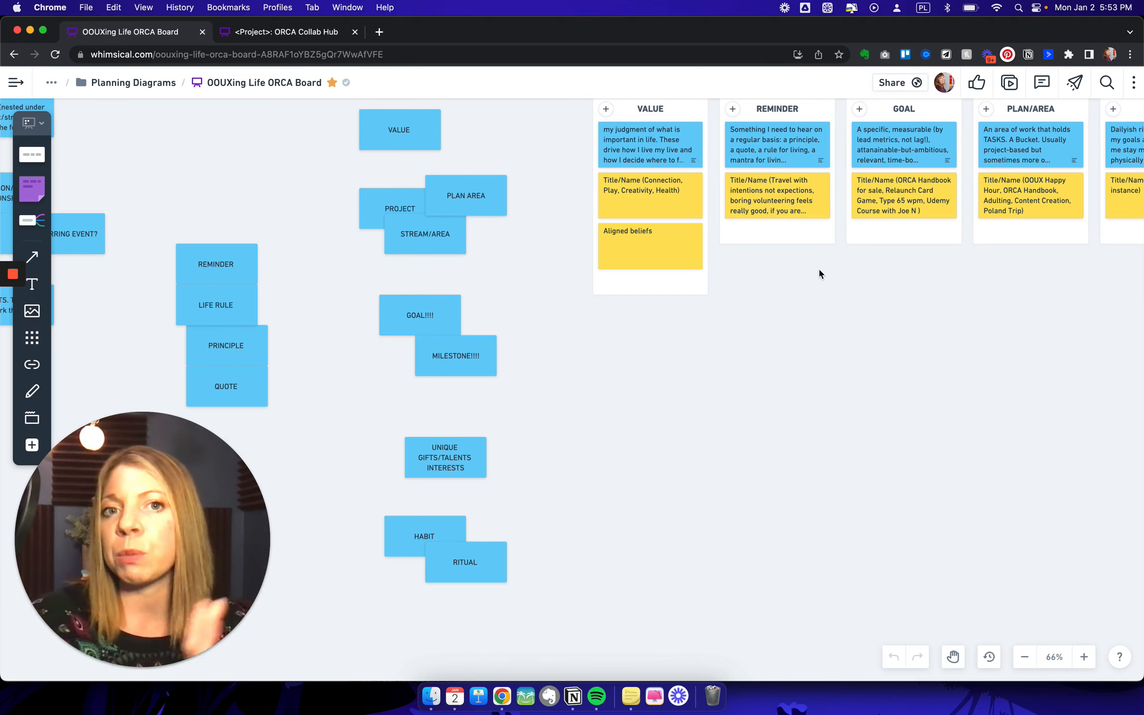
- Look across the consolidated object columns from Value to Unique Gifts
scroll(819, 274, right, 3)
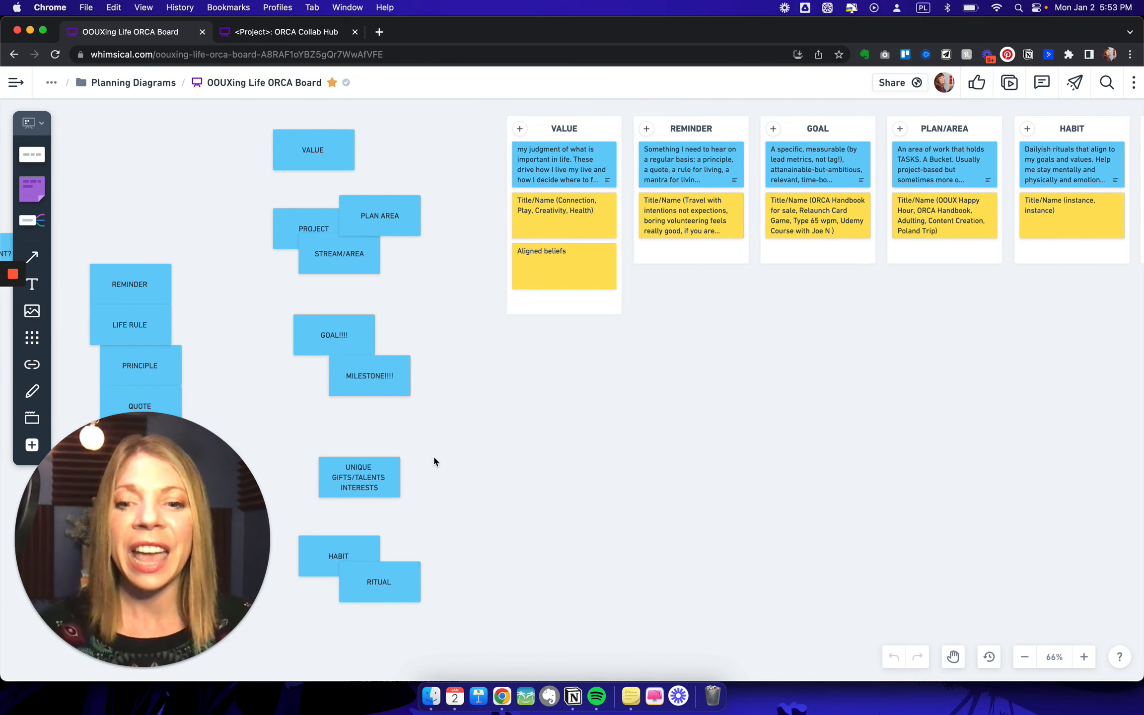
scroll(474, 487, right, 5)
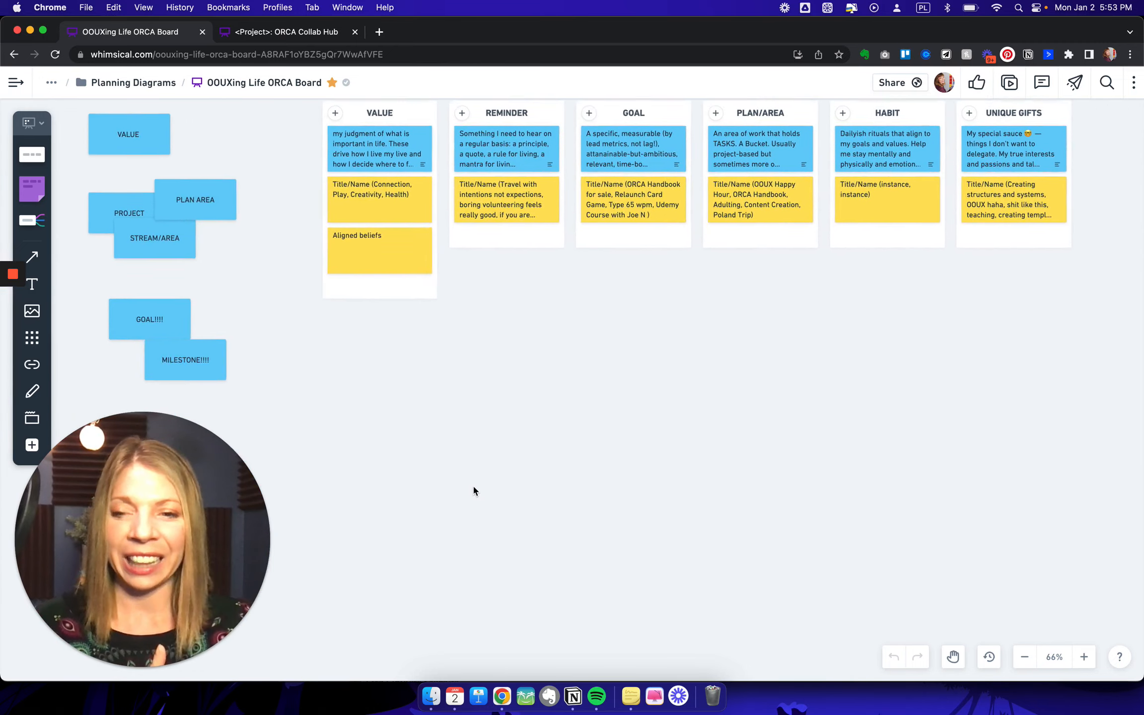
scroll(473, 490, left, 5)
scroll(402, 499, right, 8)
scroll(402, 499, up, 3)
scroll(616, 352, left, 3)
scroll(615, 352, up, 2)
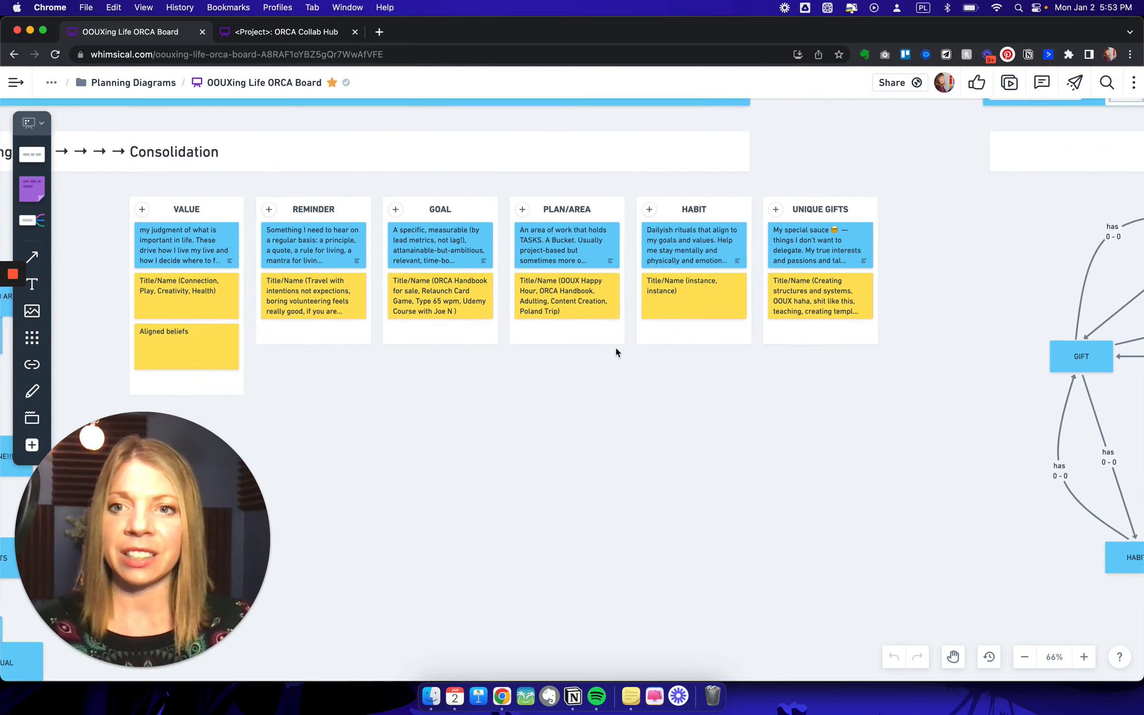
scroll(616, 351, down, 5)
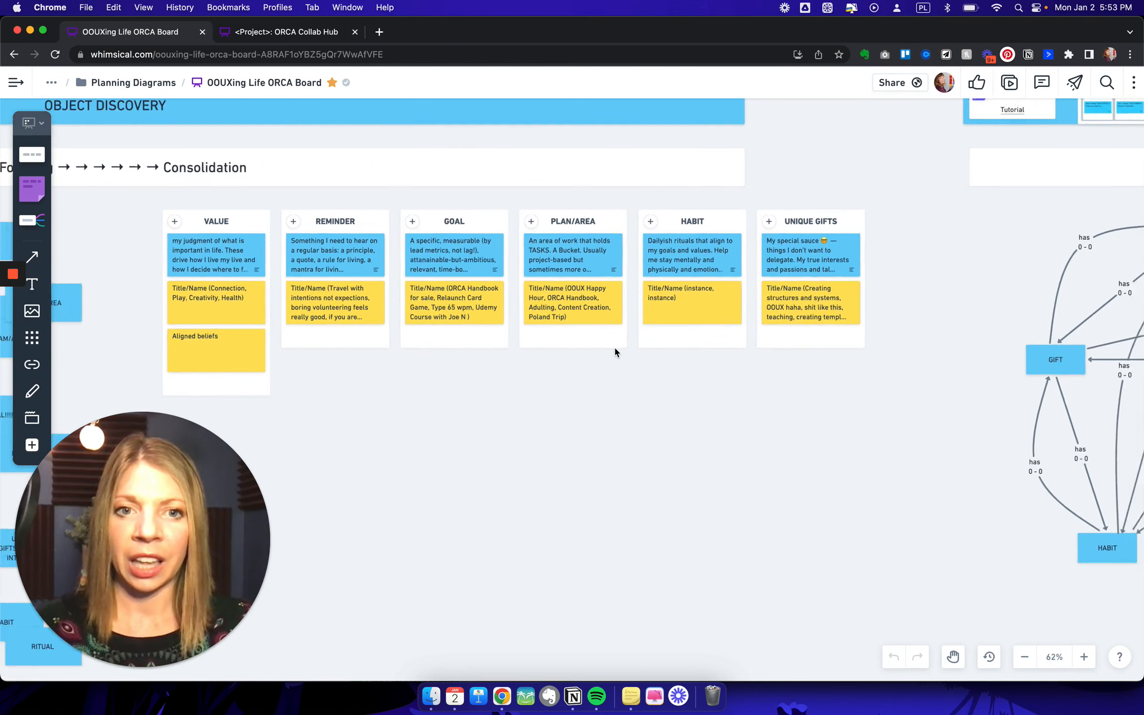
- Check the Input column in the Nested-Object Matrix and return to the Object Discovery section
scroll(615, 351, right, 6)
scroll(615, 351, right, 15)
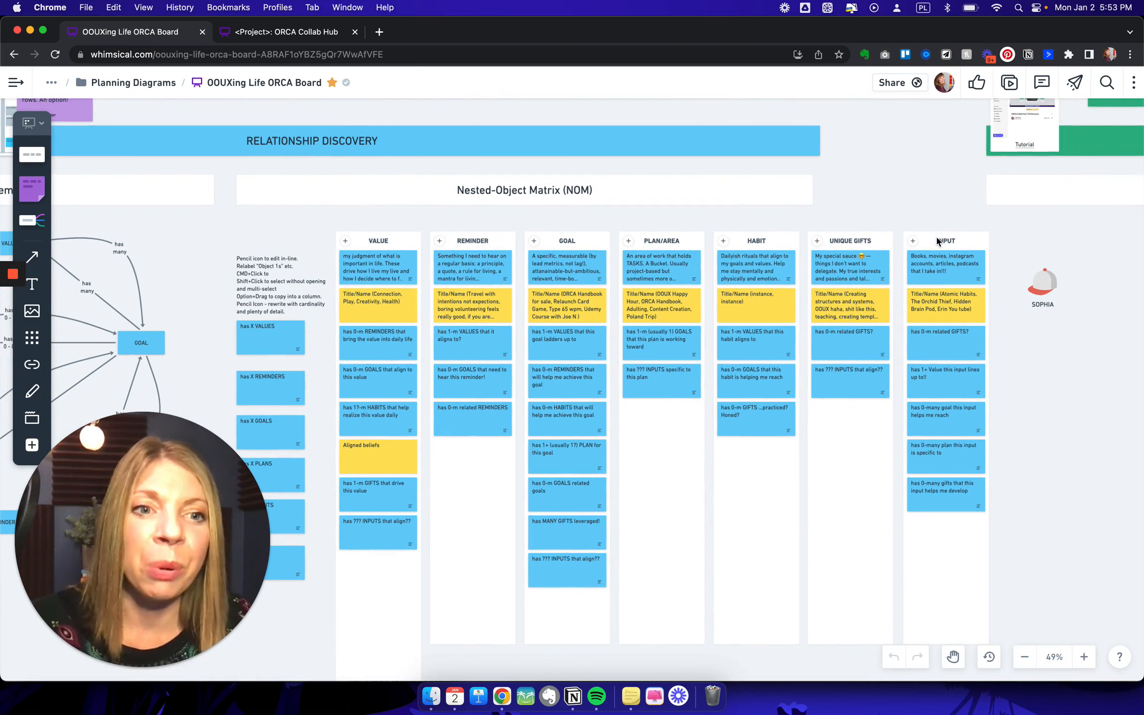
click(940, 241)
click(868, 171)
scroll(868, 171, left, 10)
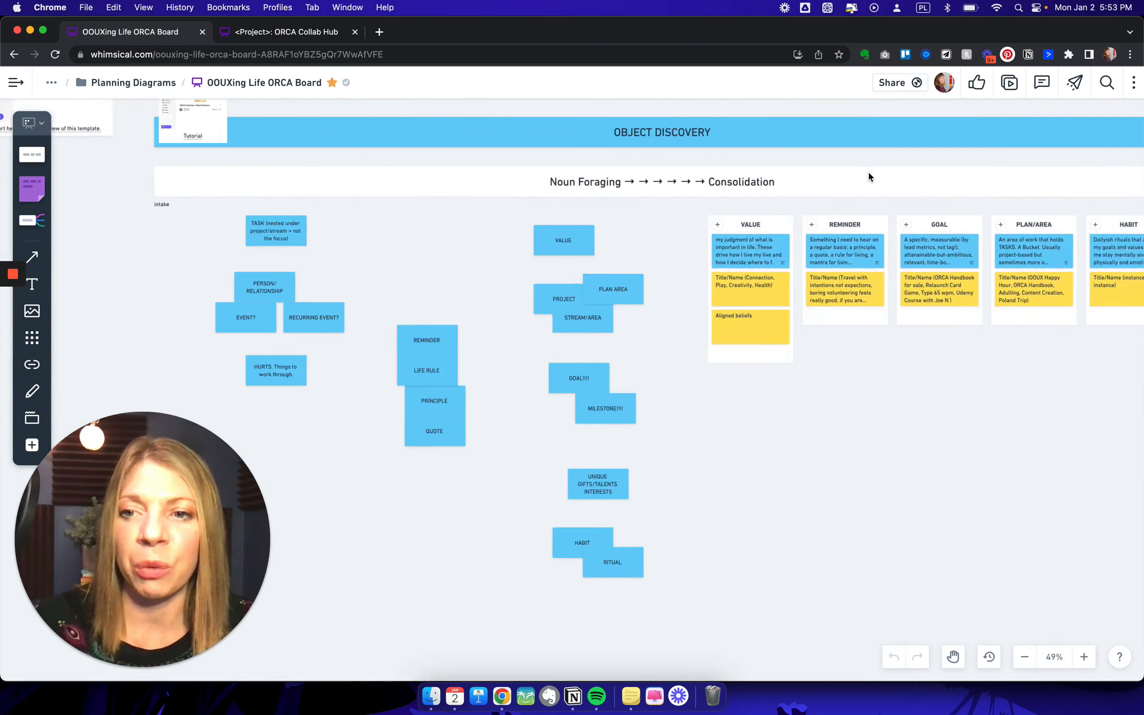
- Compare the noun foraging notes, down to Habit and Ritual, with the columns under Consolidation
scroll(867, 170, right, 5)
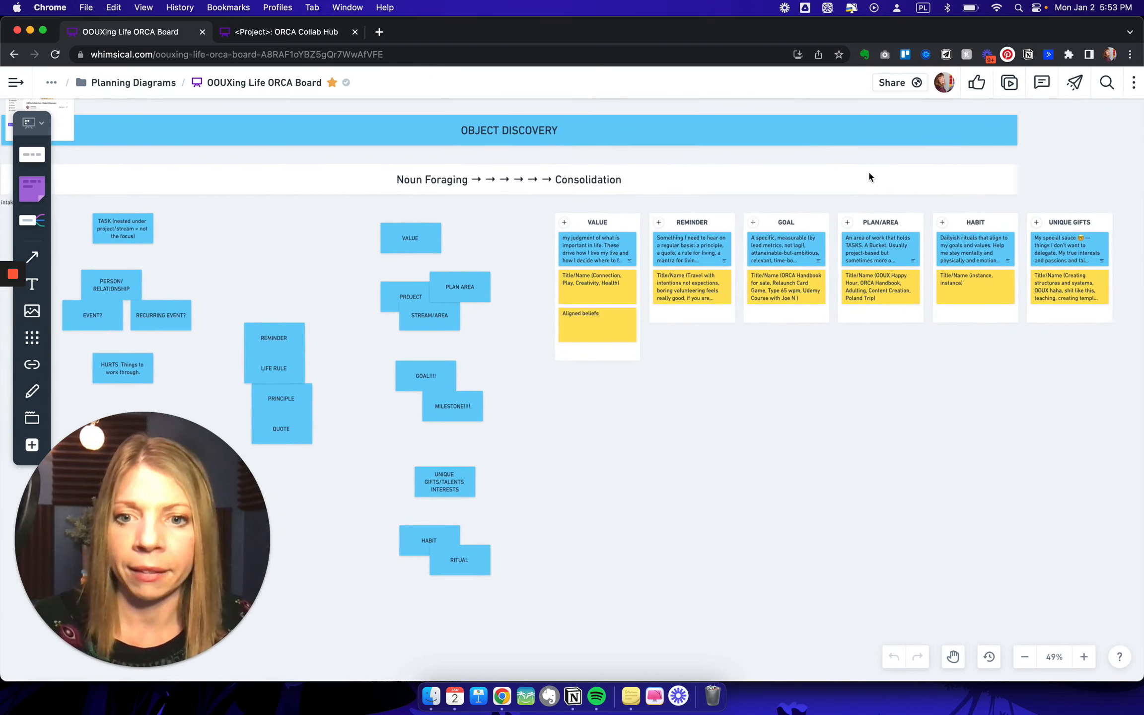
scroll(867, 170, up, 3)
scroll(728, 342, down, 10)
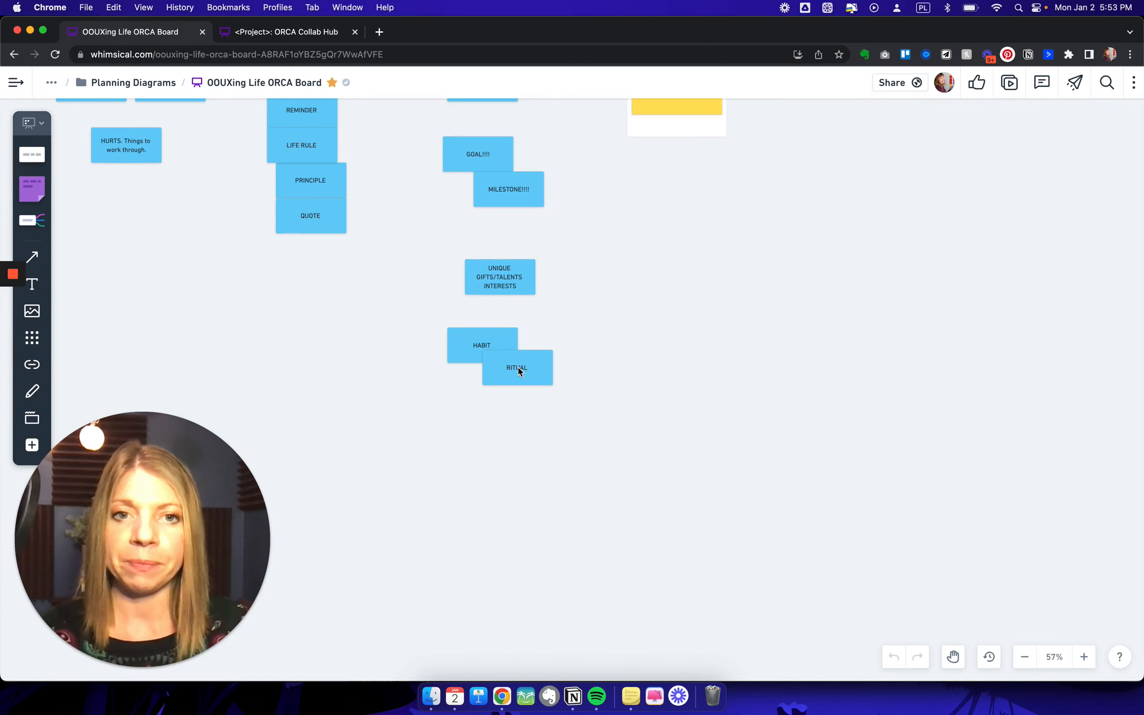
scroll(642, 372, up, 7)
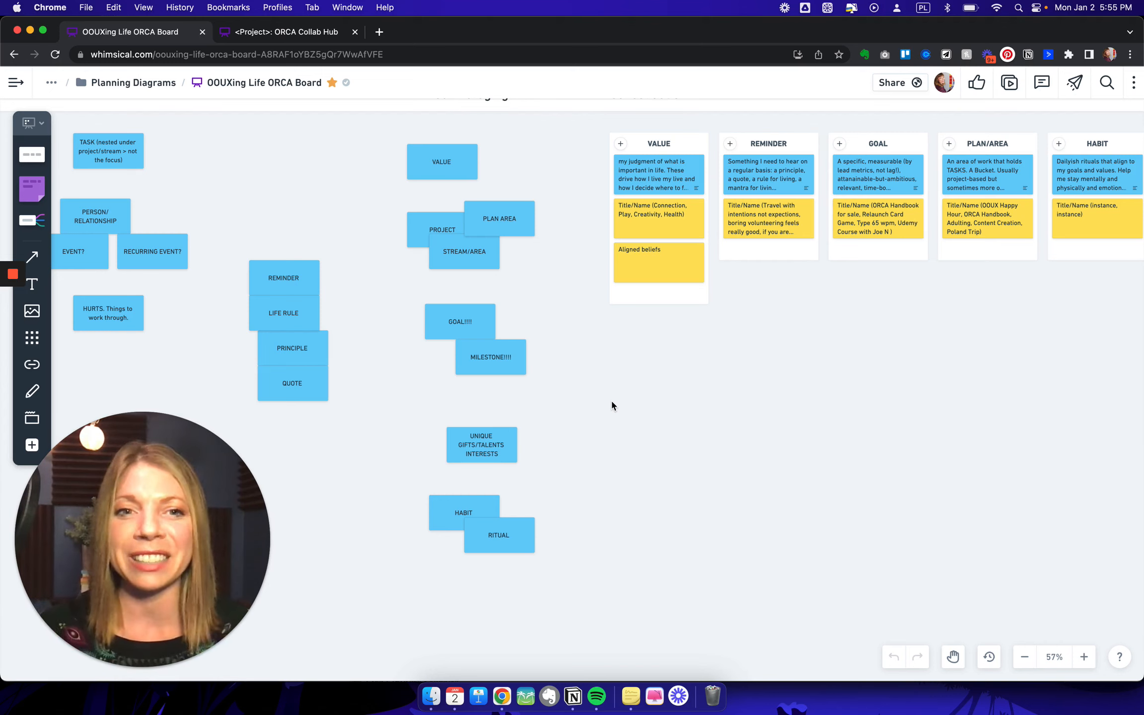
scroll(612, 402, right, 3)
scroll(611, 402, up, 1)
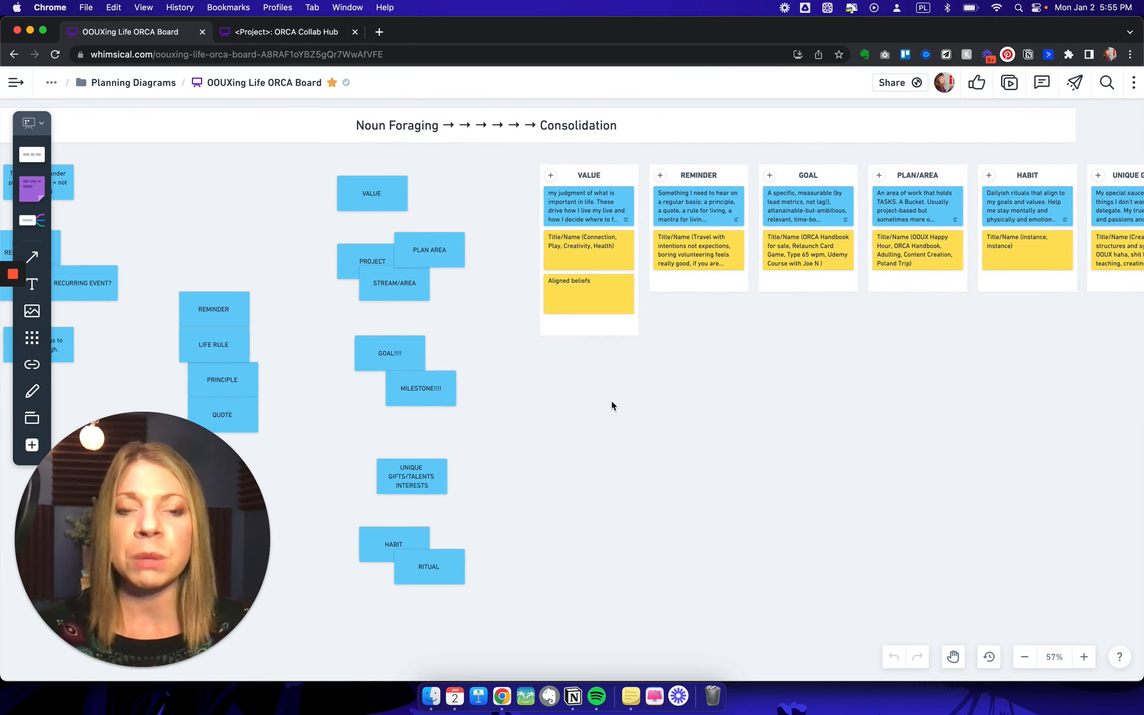
scroll(610, 400, right, 5)
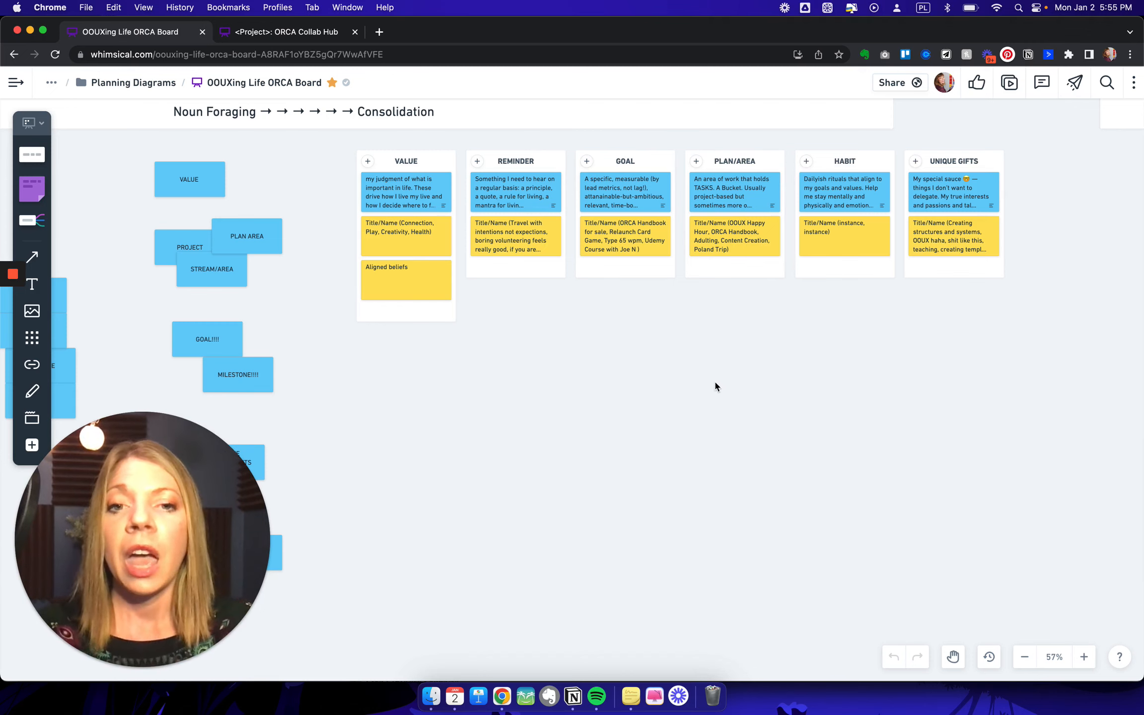
- Open the definition card in the consolidated Value column, read its full text and close it
scroll(714, 381, up, 3)
scroll(715, 382, up, 4)
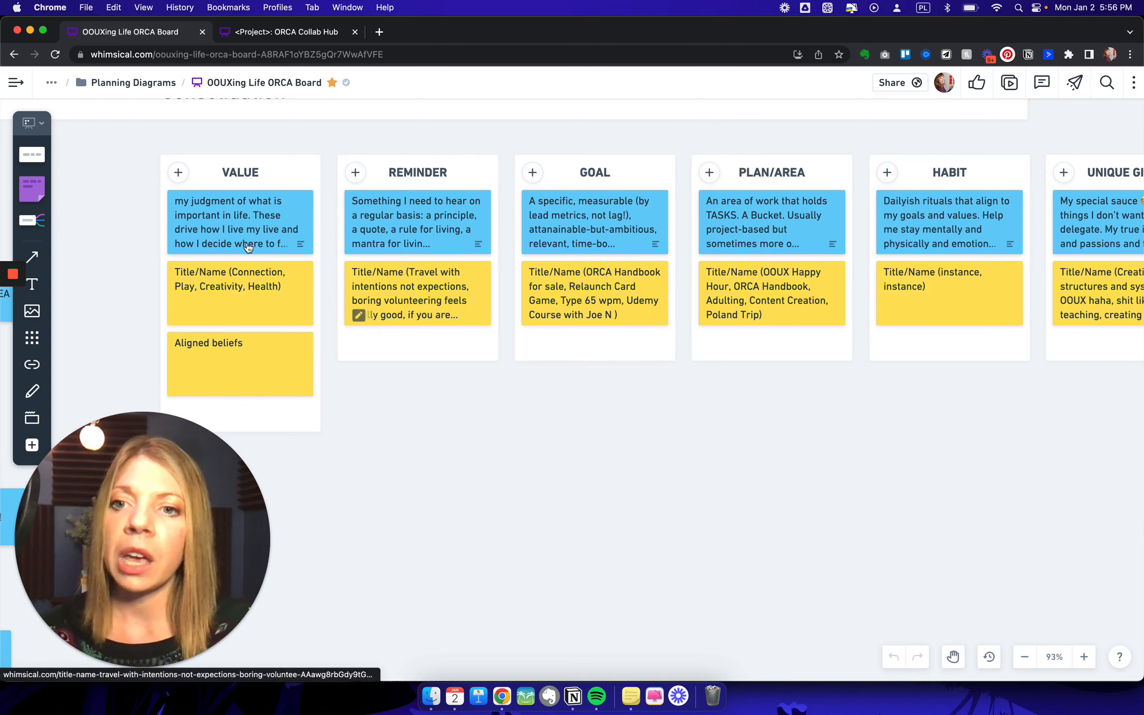
click(259, 223)
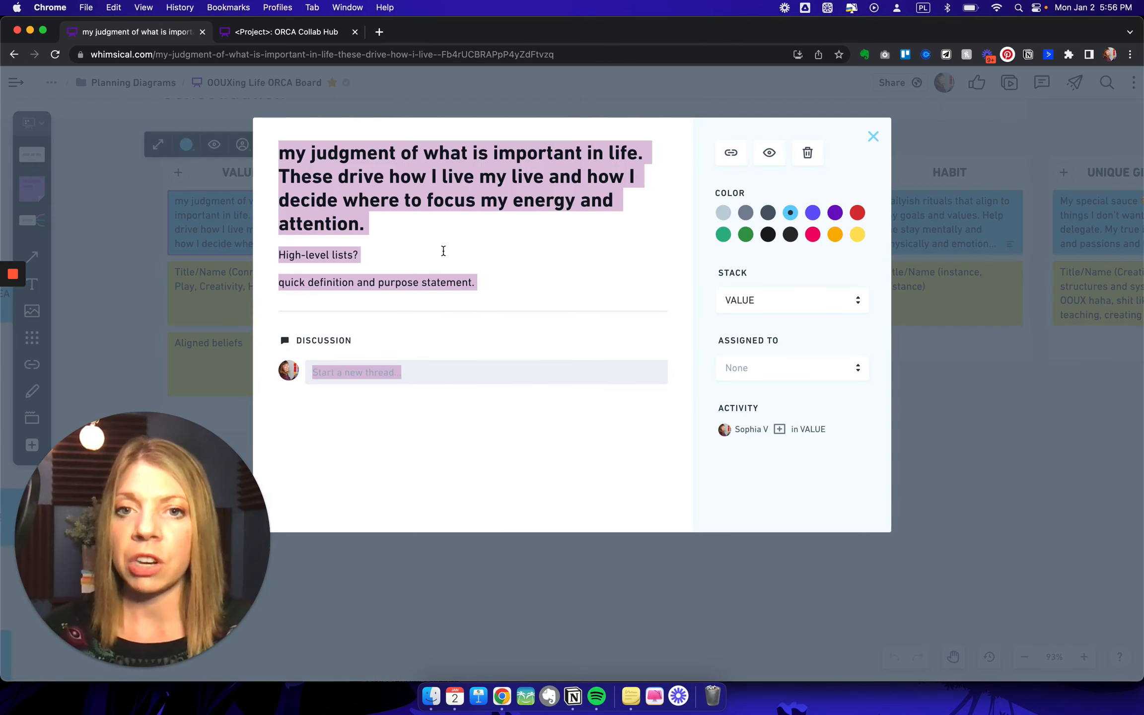
click(443, 249)
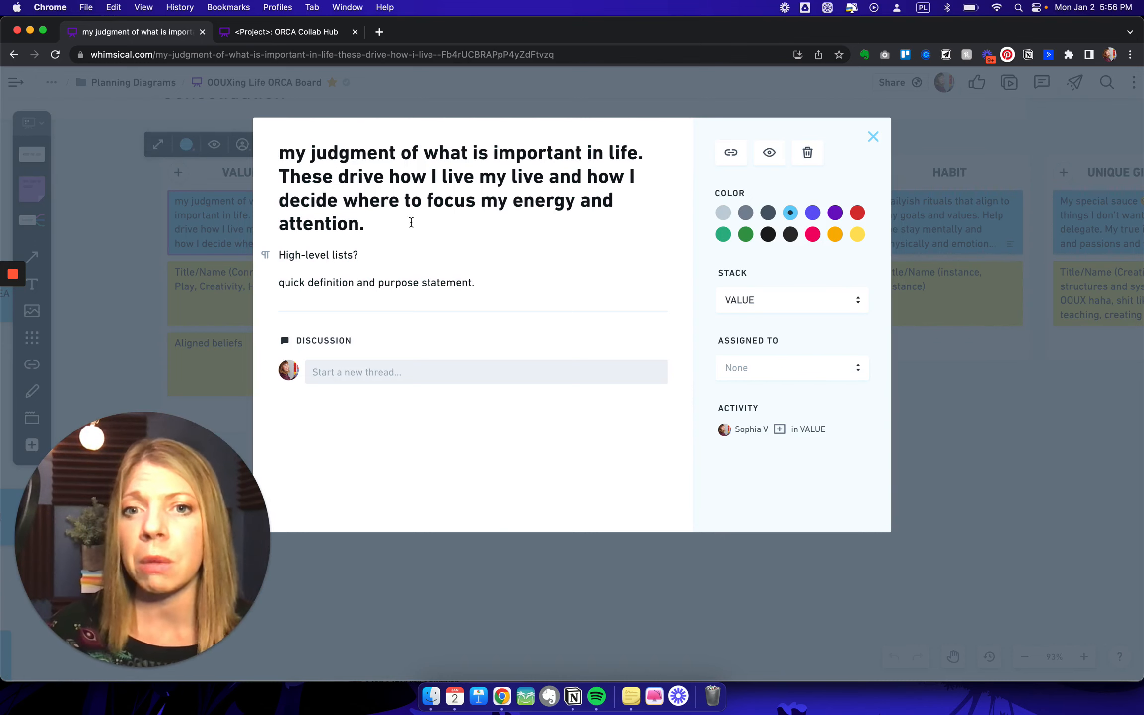
click(932, 428)
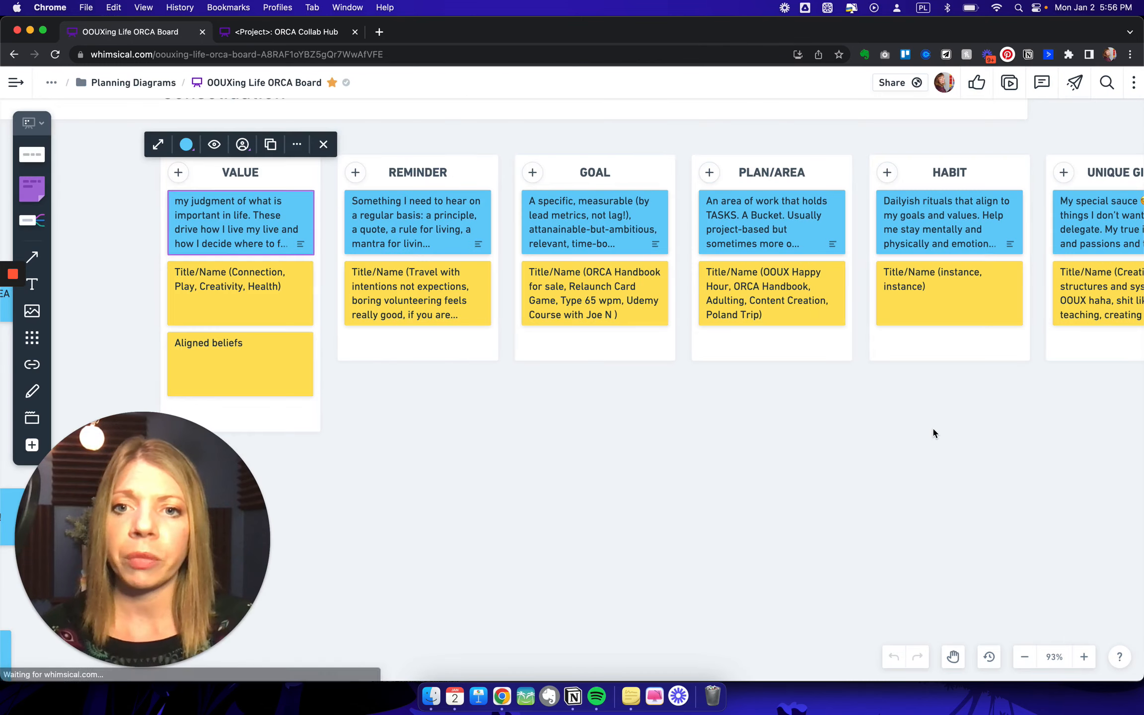
- Examine the definitions and Title/Name examples in the consolidated columns, from Value to Unique Gifts
scroll(882, 411, right, 1)
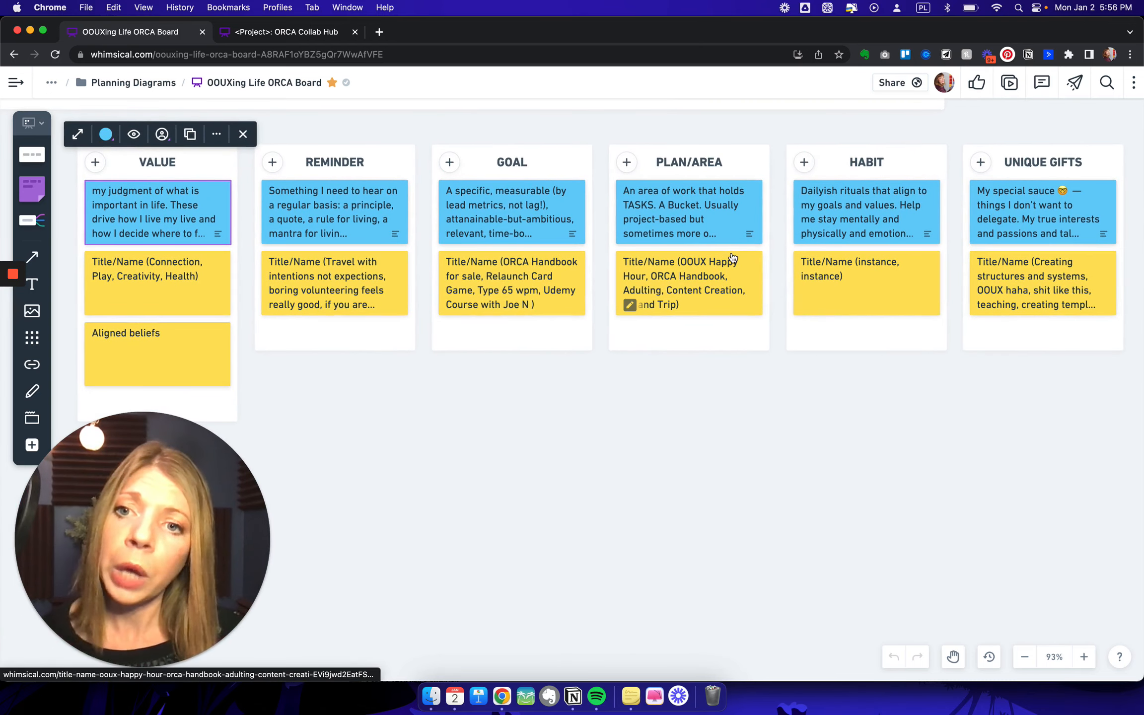
click(701, 435)
scroll(700, 435, left, 1)
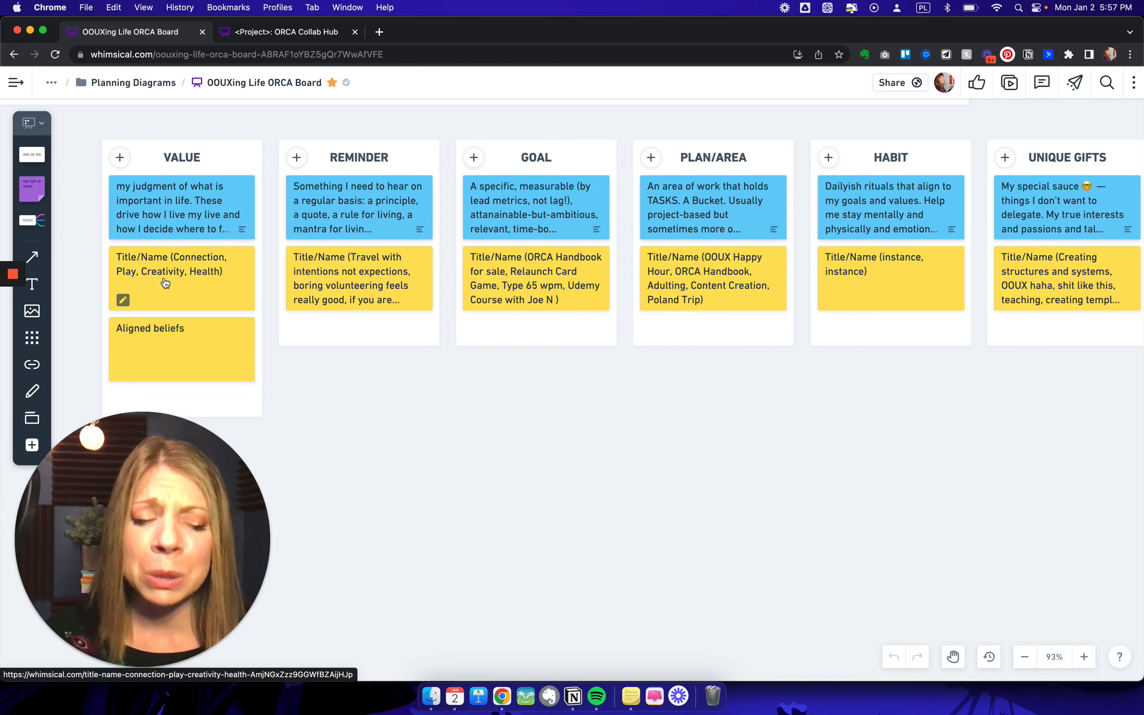
scroll(571, 404, right, 4)
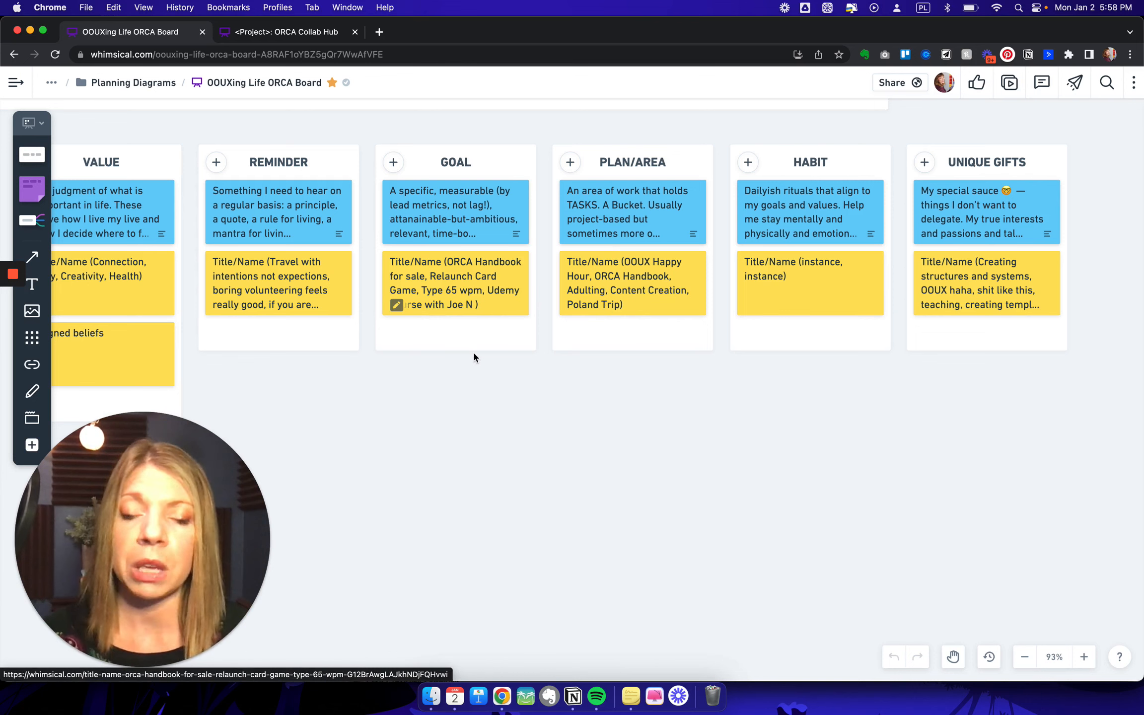
- Replace the placeholder instances on the Habit column's Title/Name card so it reads "Title/Name (Polish, Journaling, Meditation)"
scroll(473, 350, right, 5)
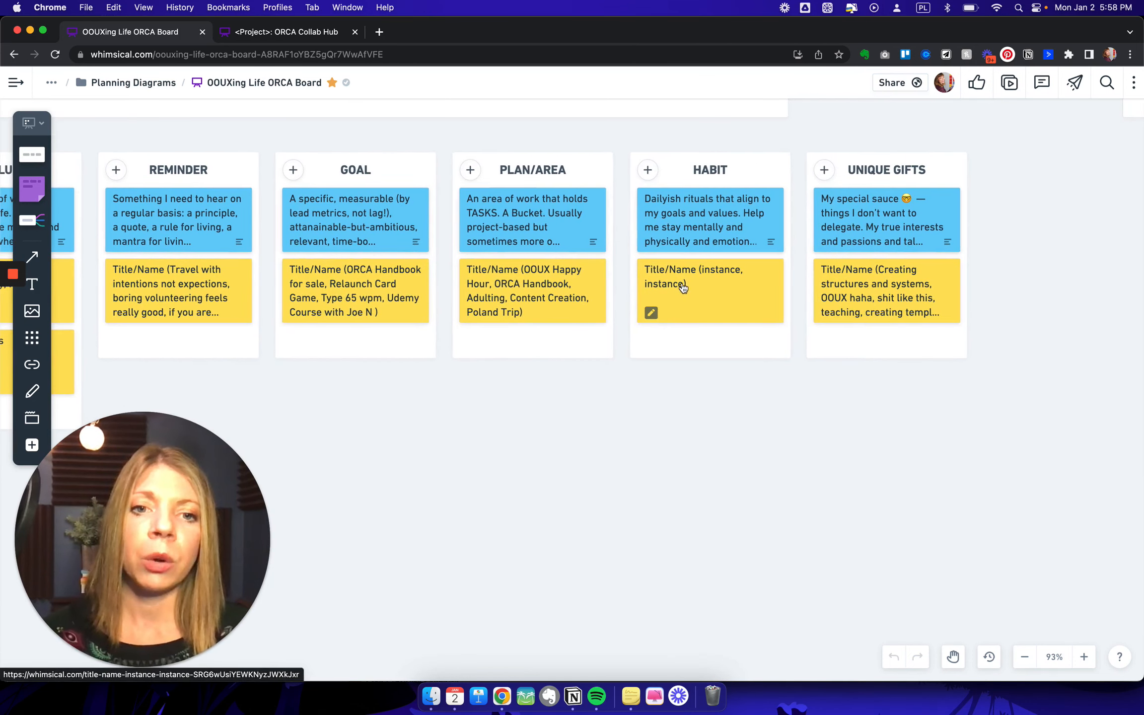
click(651, 313)
double_click(717, 269)
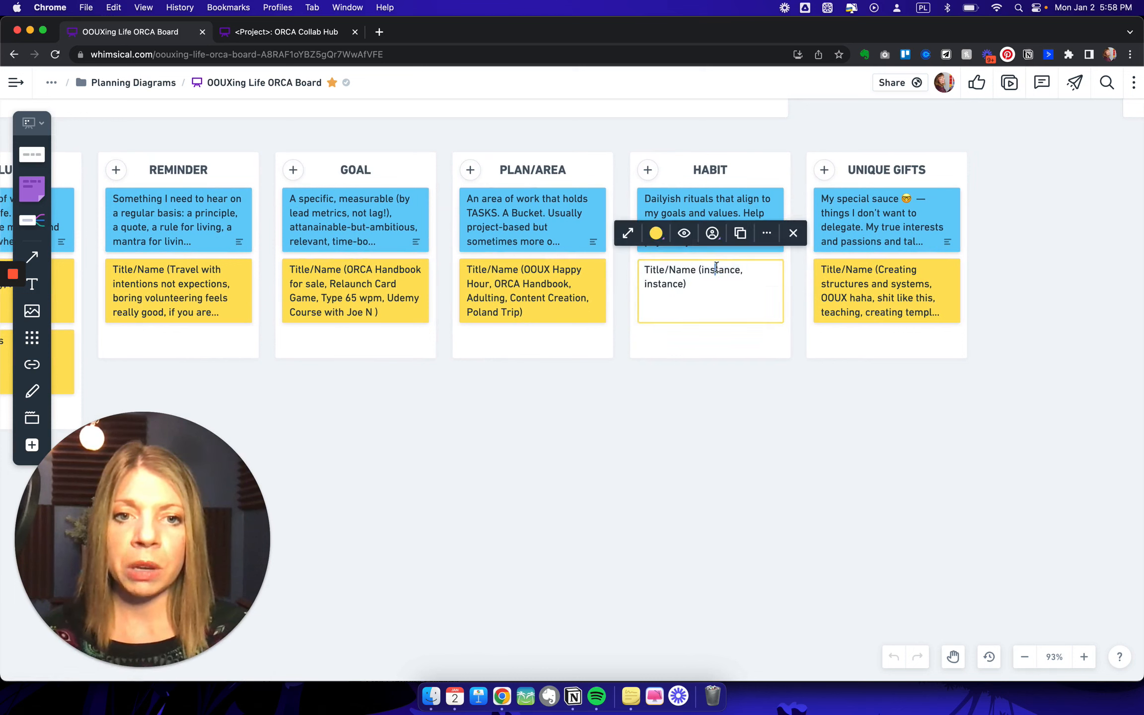
text(PO)
key(BackSpace)
text(olish)
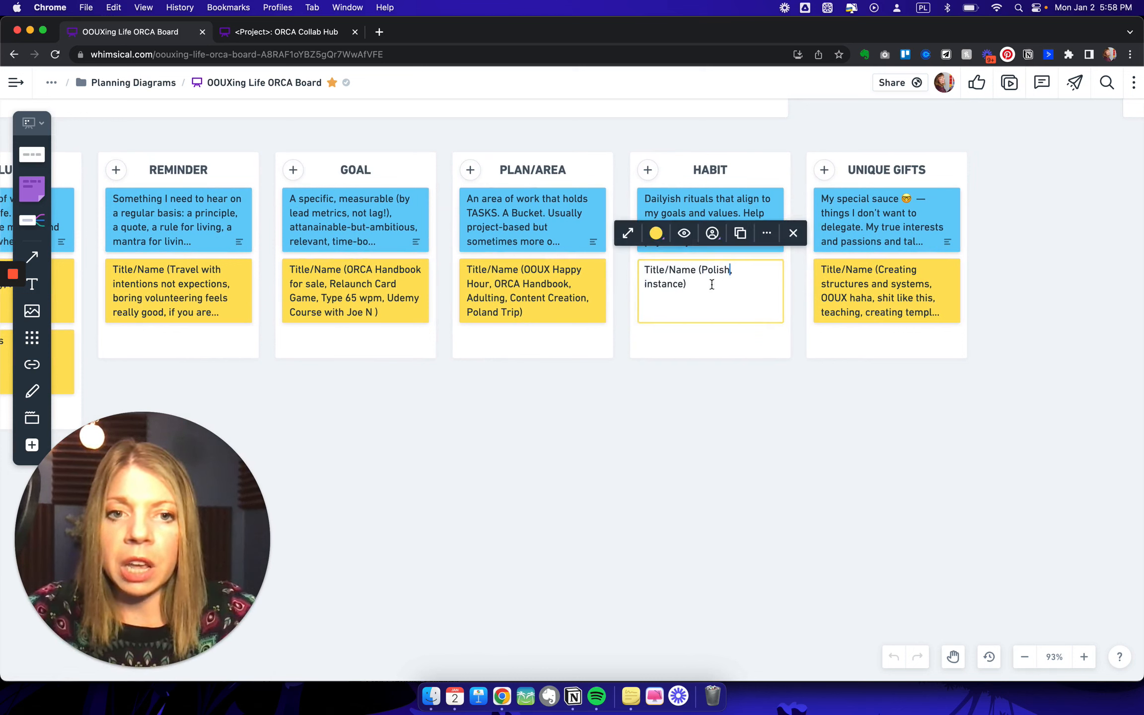
double_click(670, 285)
text(Journaling)
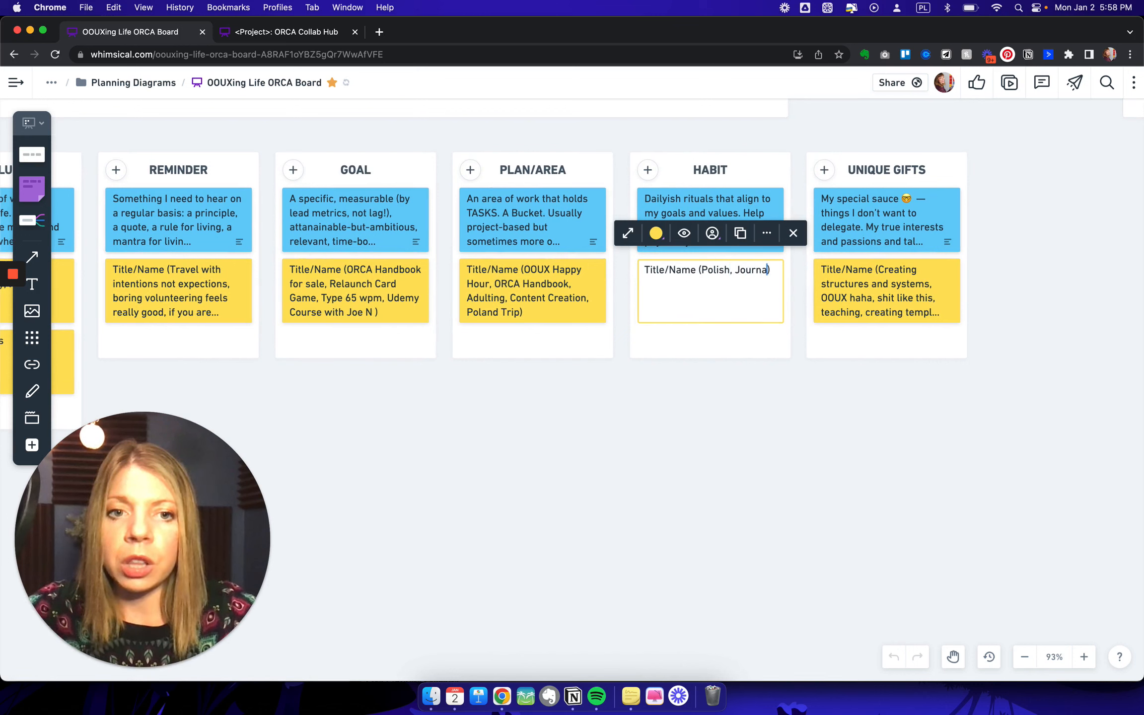
text(, Media)
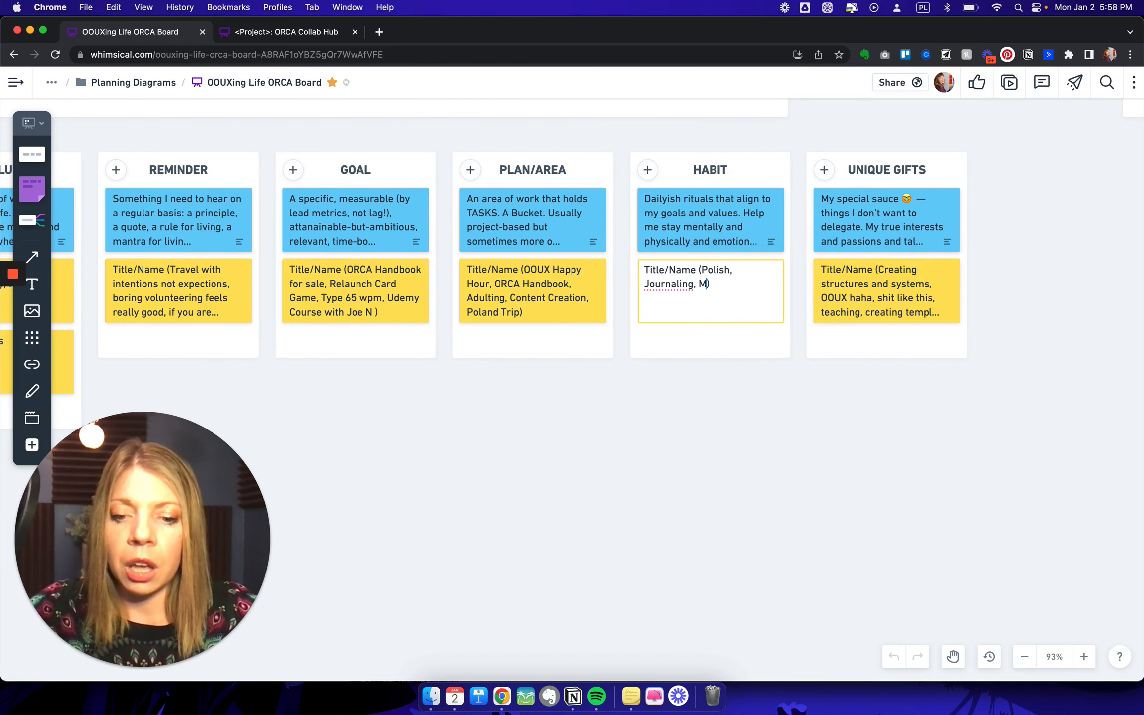
key(BackSpace)
text(tation)
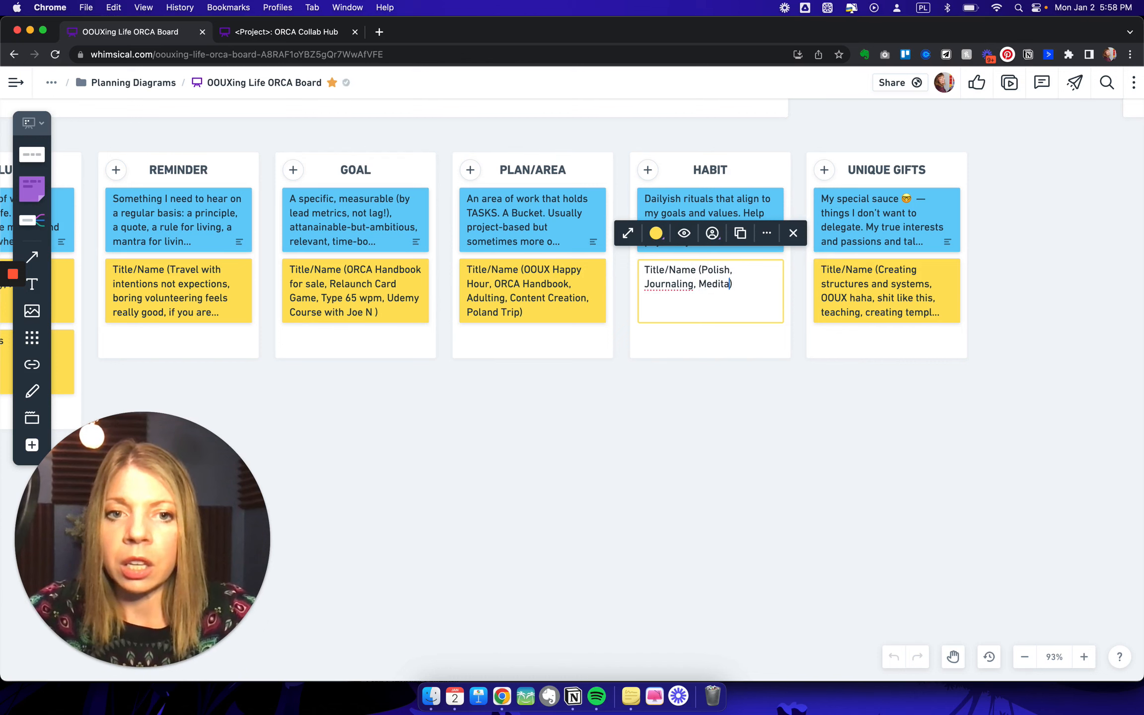
click(702, 409)
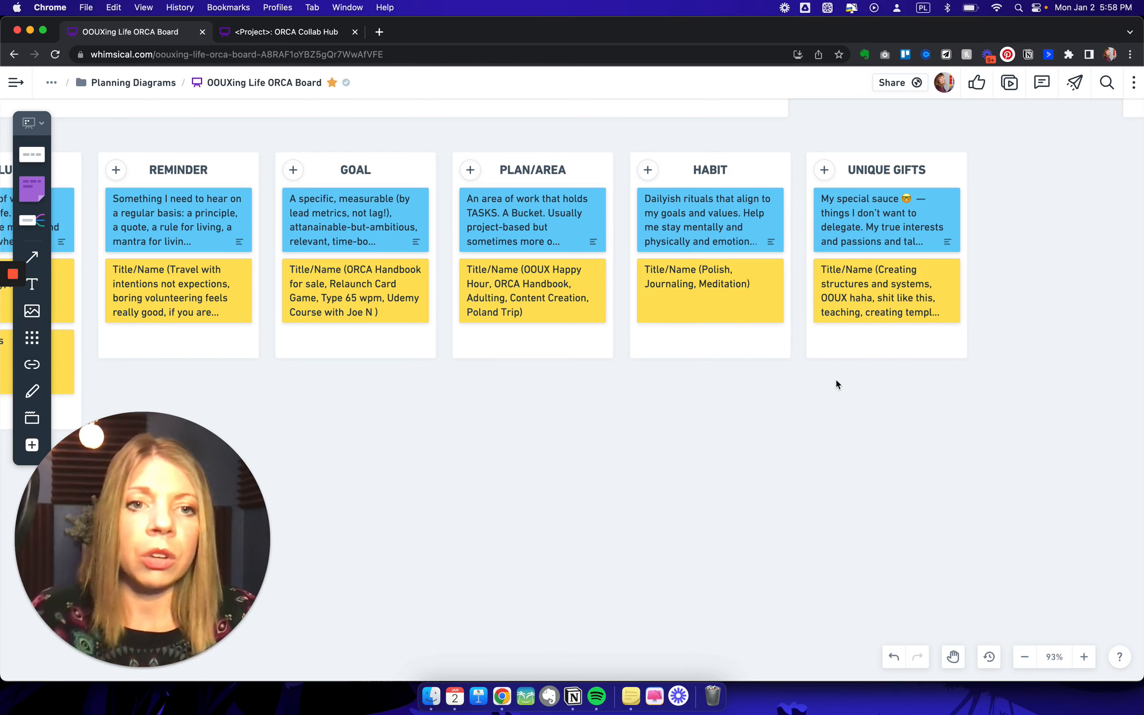
- Look back from the Unique Gifts column to the noun foraging notes, including Reminder, Life Rule, Principle and Quote
scroll(837, 383, right, 2)
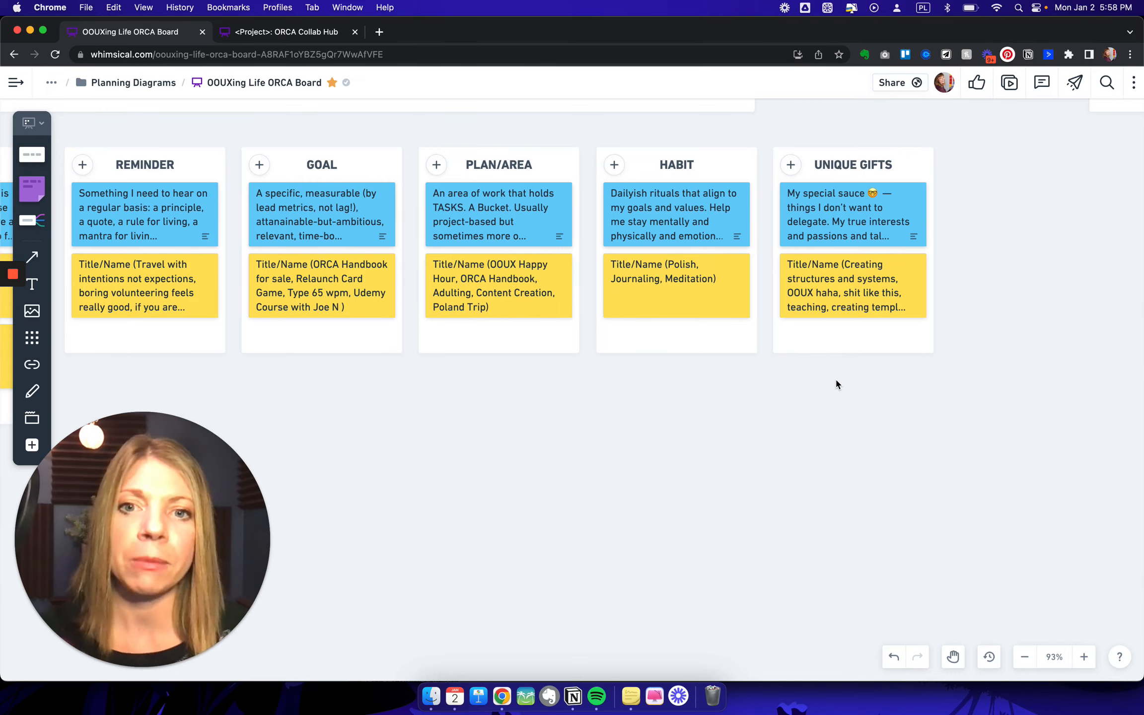
scroll(836, 384, left, 5)
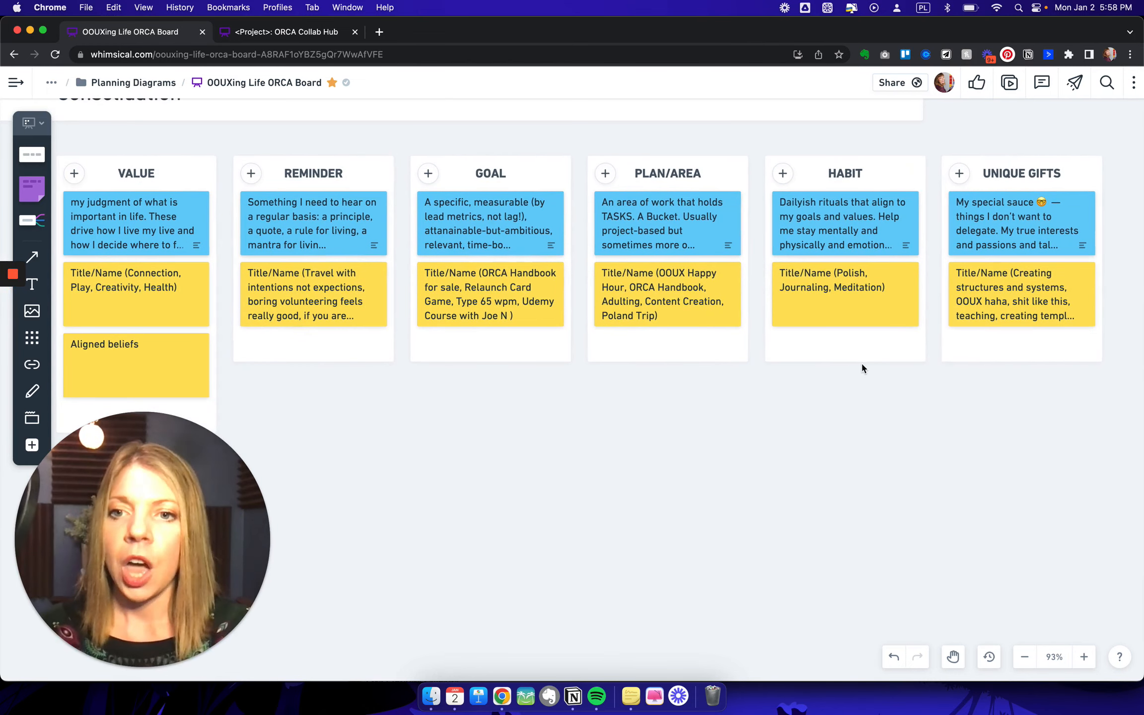
scroll(732, 407, left, 8)
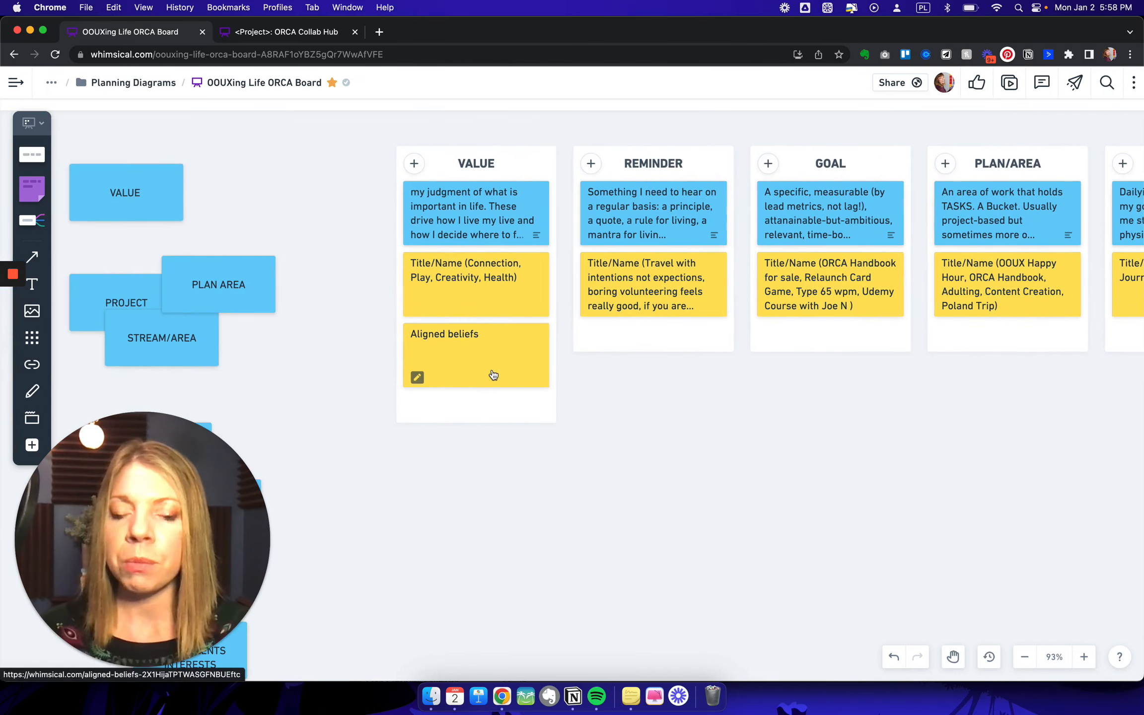
scroll(313, 350, left, 8)
scroll(313, 350, left, 8)
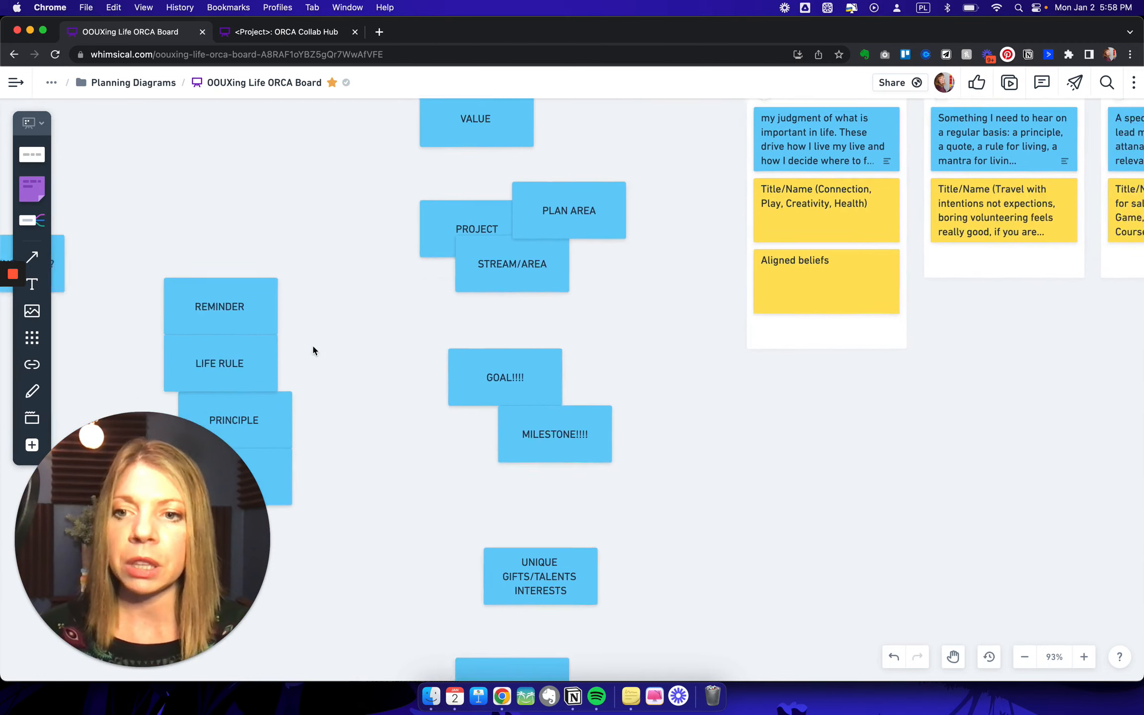
scroll(312, 350, left, 8)
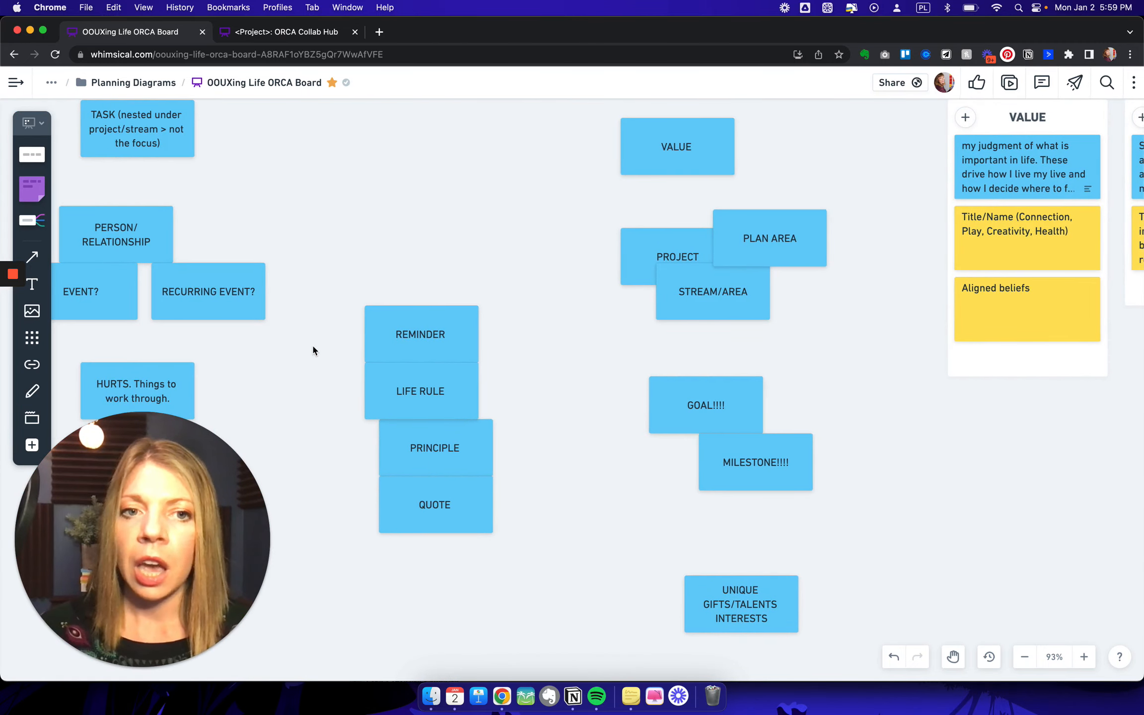
- Look over the consolidated object columns from Value to Habit beside their noun foraging notes
scroll(312, 343, right, 8)
scroll(759, 234, up, 10)
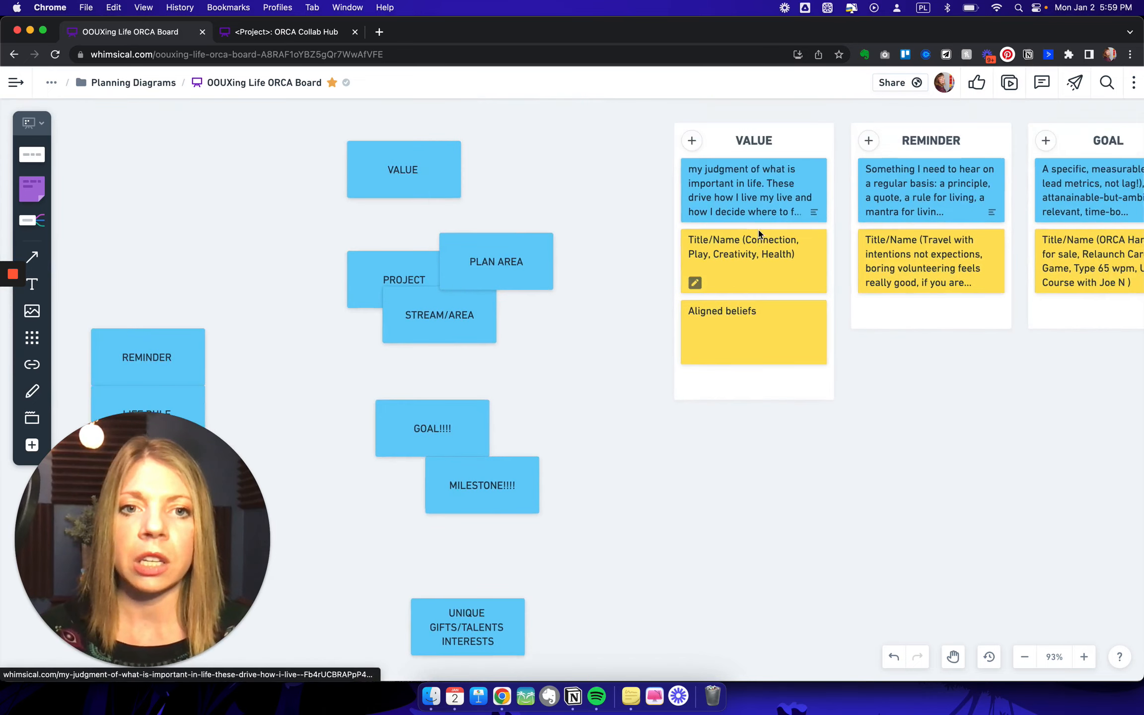
scroll(712, 438, down, 10)
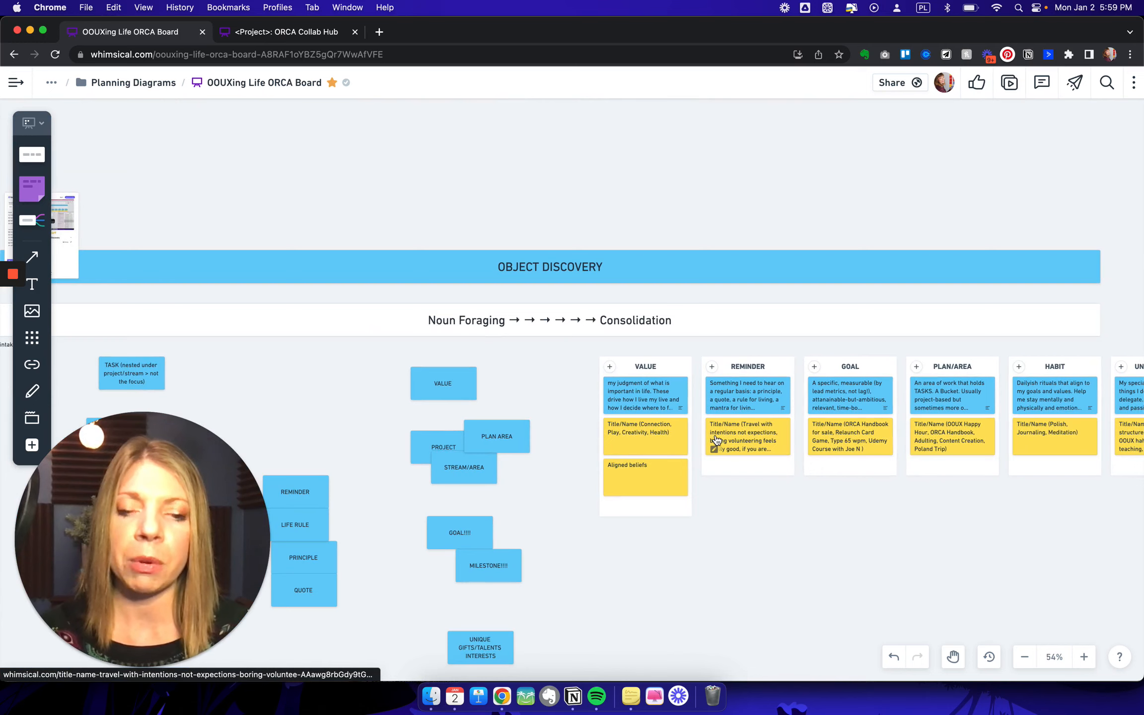
scroll(715, 439, up, 5)
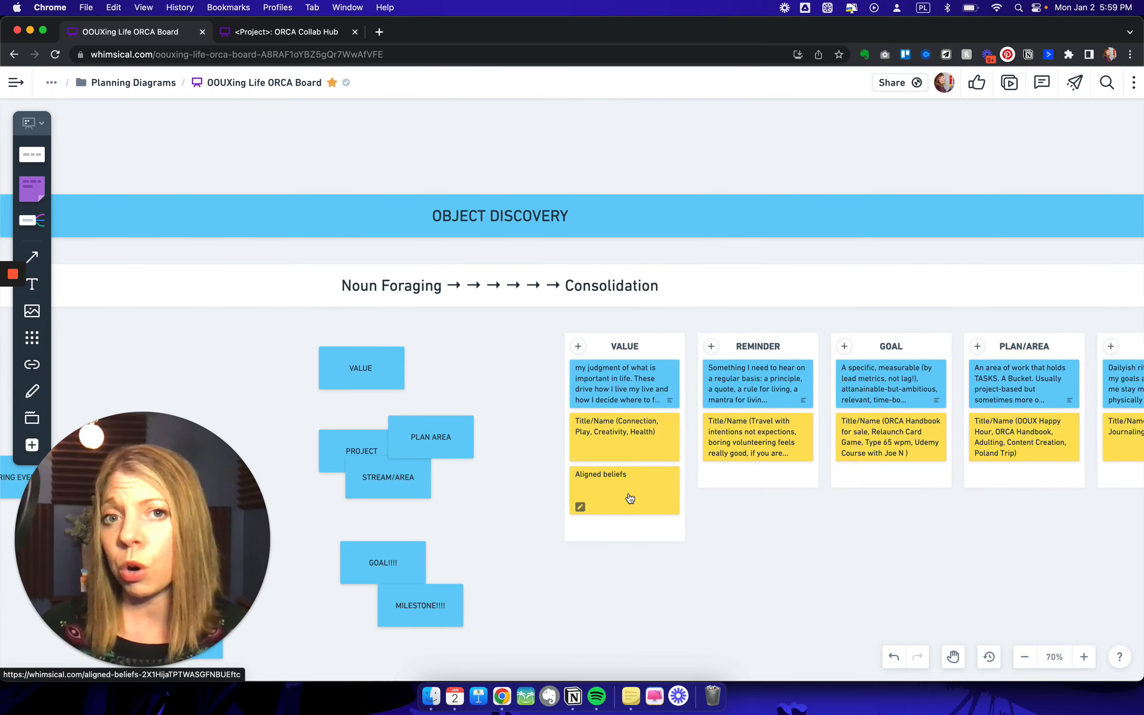
scroll(751, 539, right, 20)
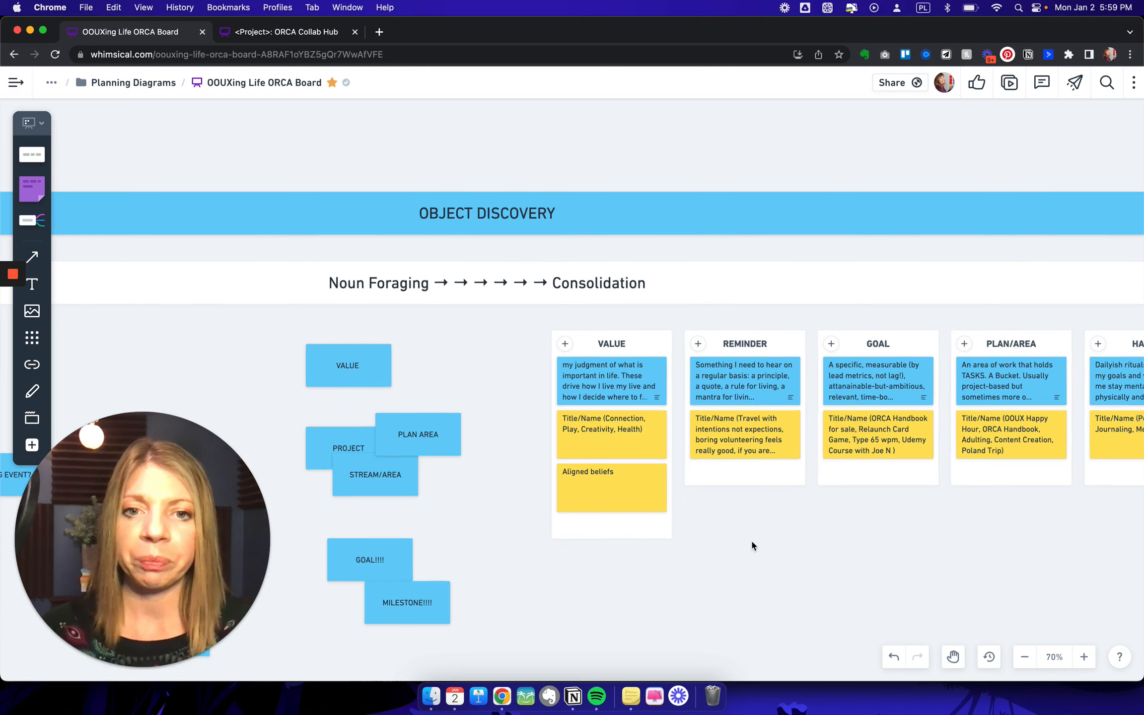
- Examine the System Model under Relationship Discovery, covering Value, Gift, Goal, Habit, Plan, Reminder and Tasks
scroll(751, 539, right, 5)
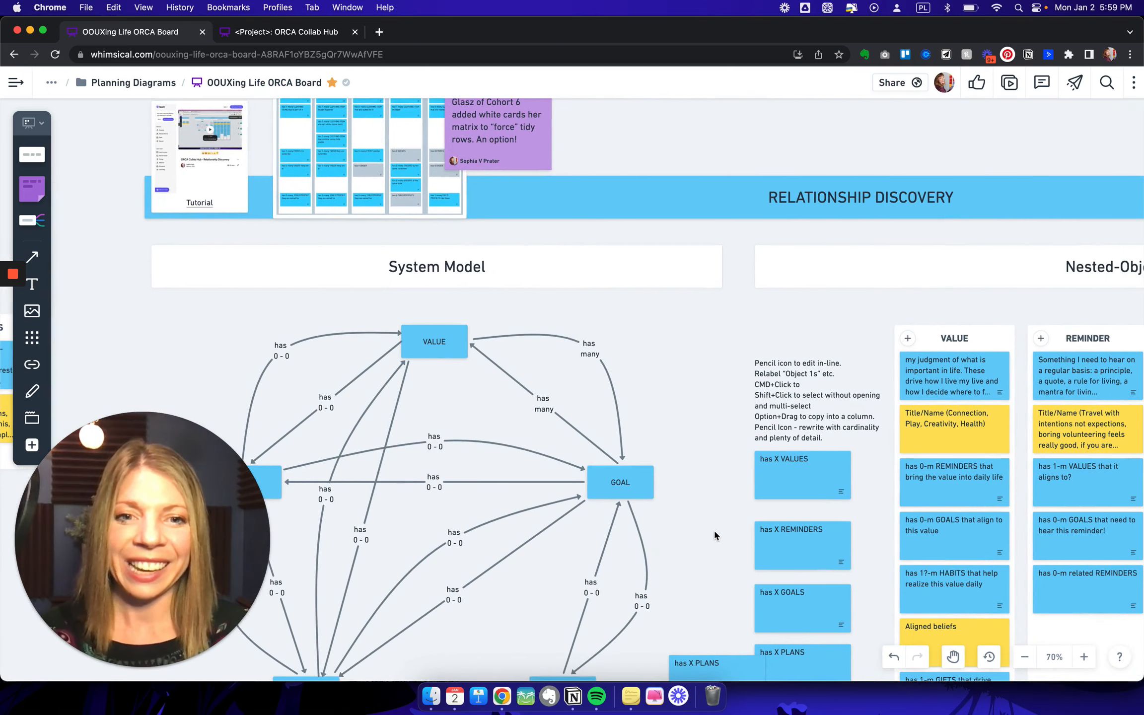
scroll(713, 529, down, 5)
scroll(715, 536, down, 10)
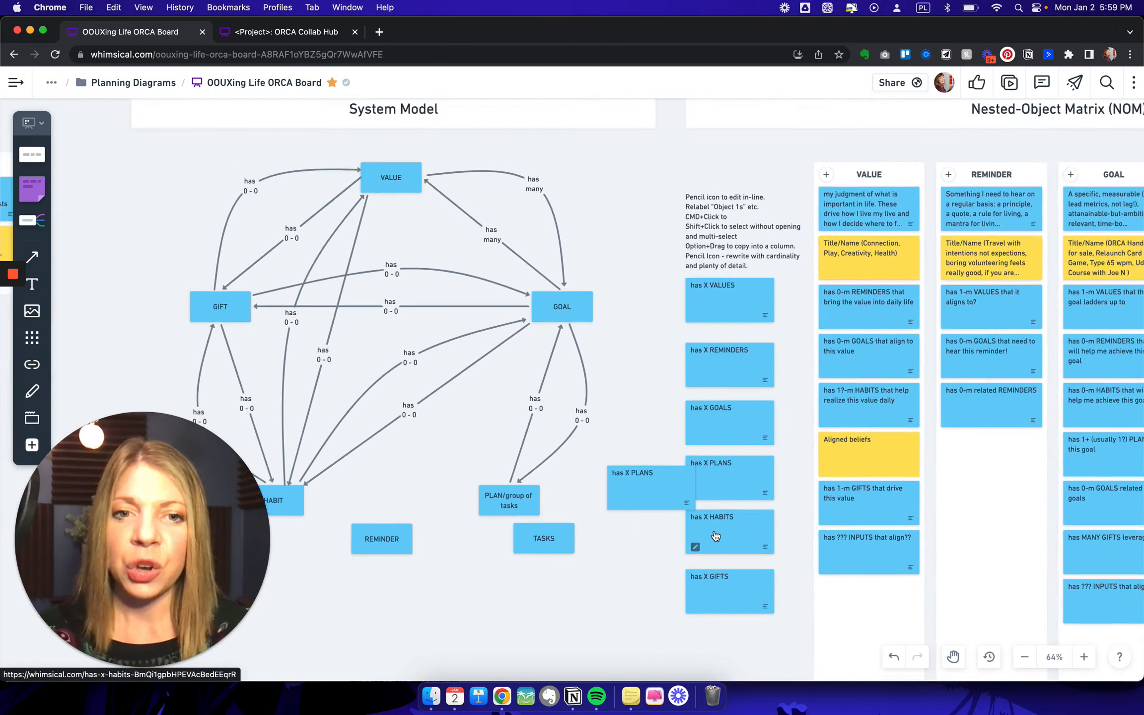
scroll(714, 534, up, 10)
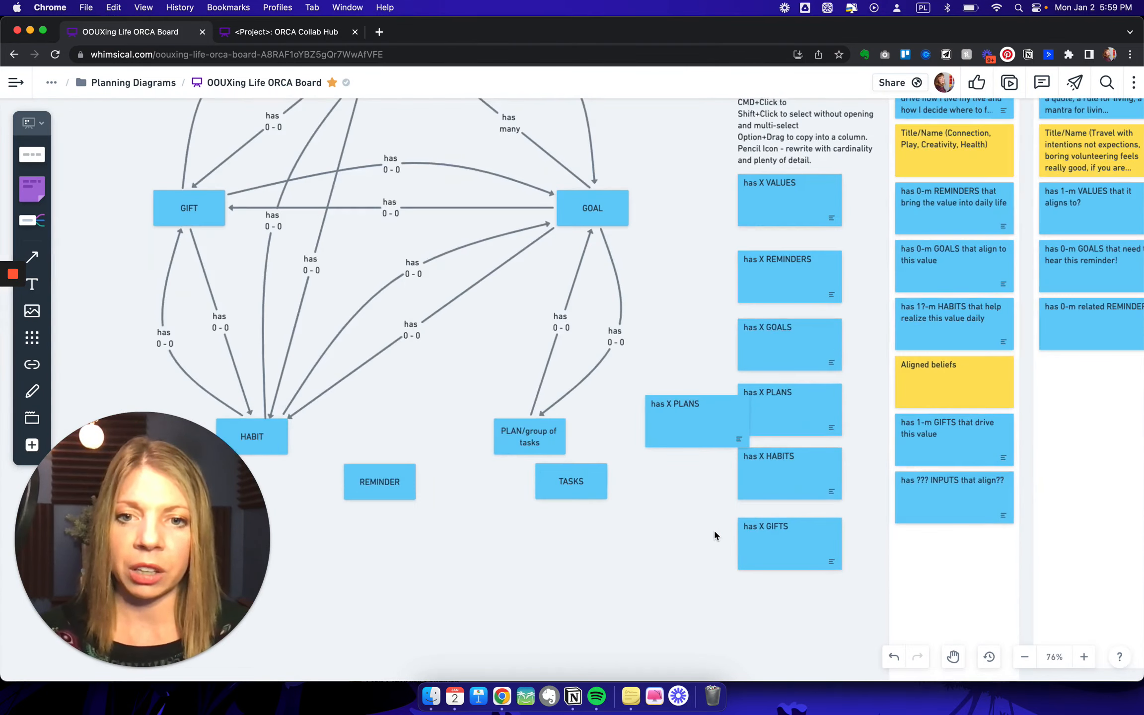
scroll(715, 535, up, 1)
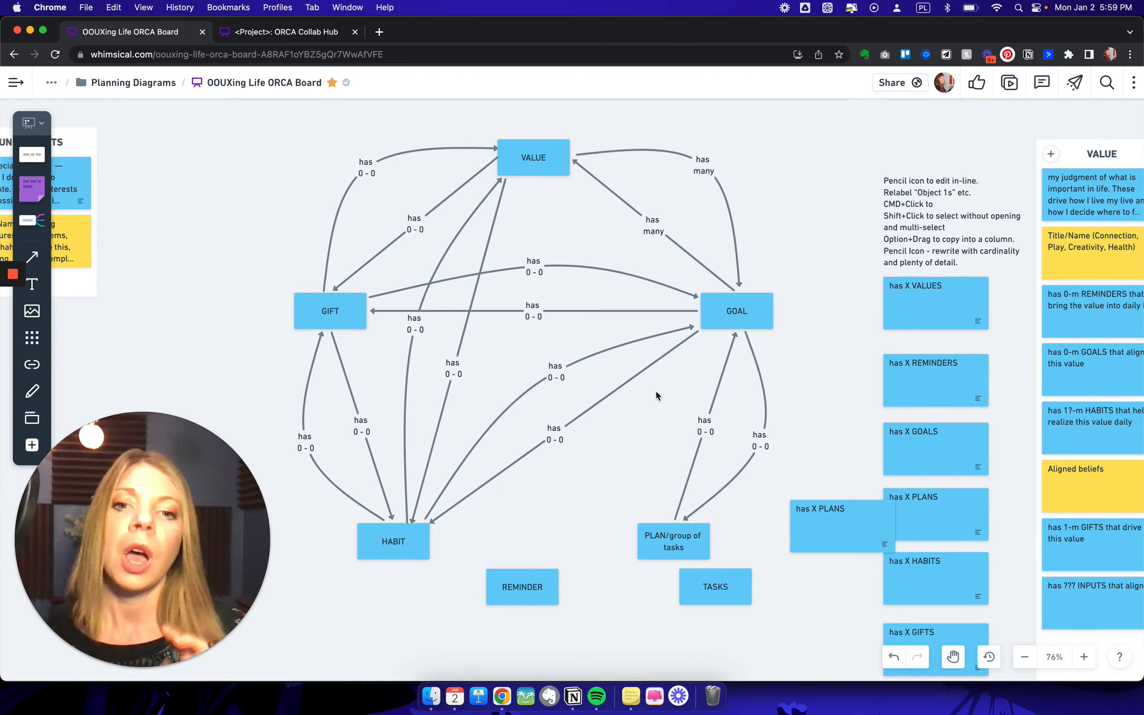
scroll(657, 395, right, 10)
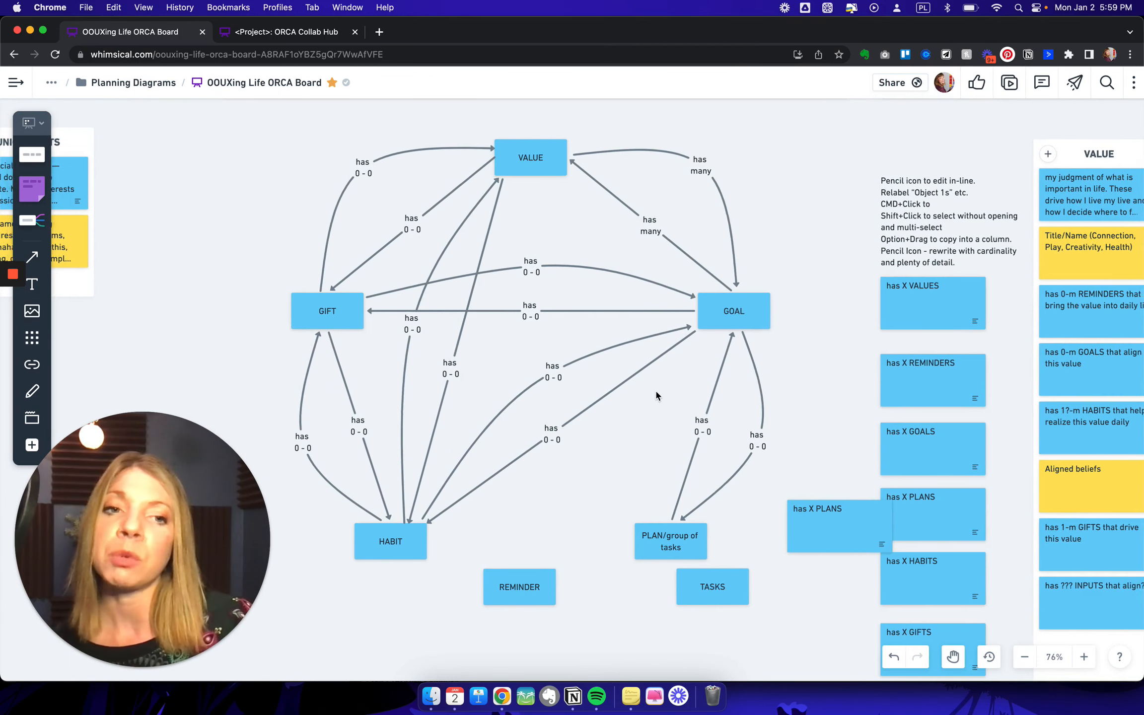
- Examine the relationship cards nested under each object in the Nested-Object Matrix, from Value to Unique Gifts
scroll(656, 395, right, 3)
scroll(657, 395, up, 2)
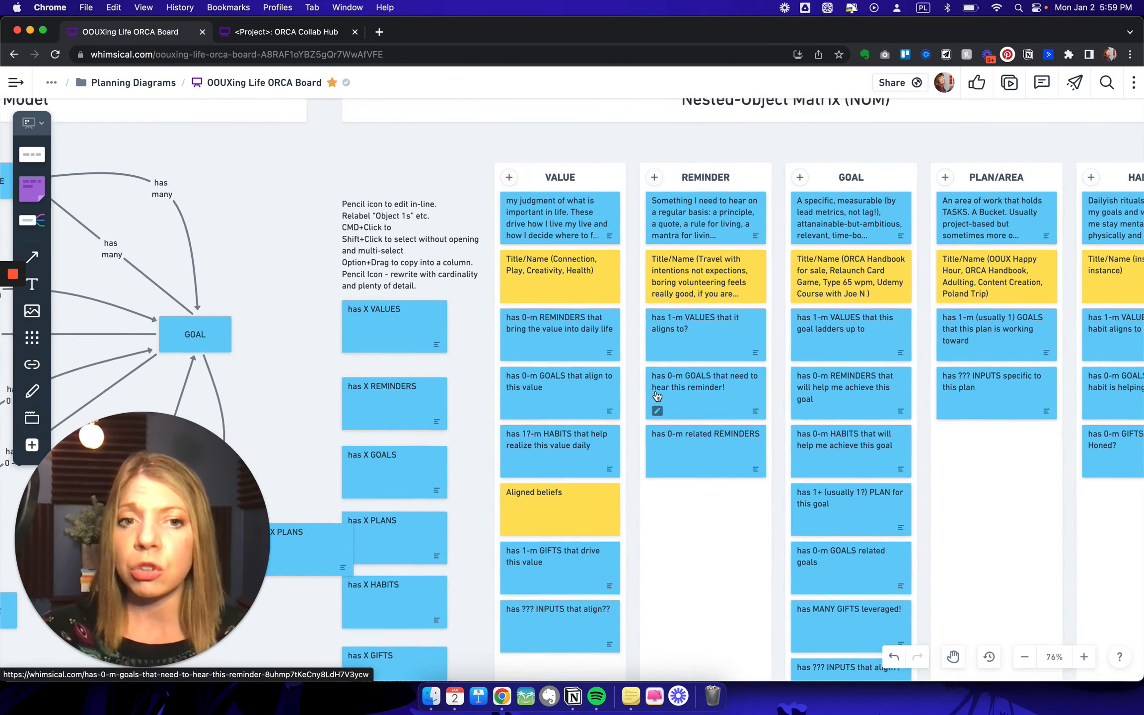
scroll(656, 395, right, 3)
scroll(657, 395, down, 1)
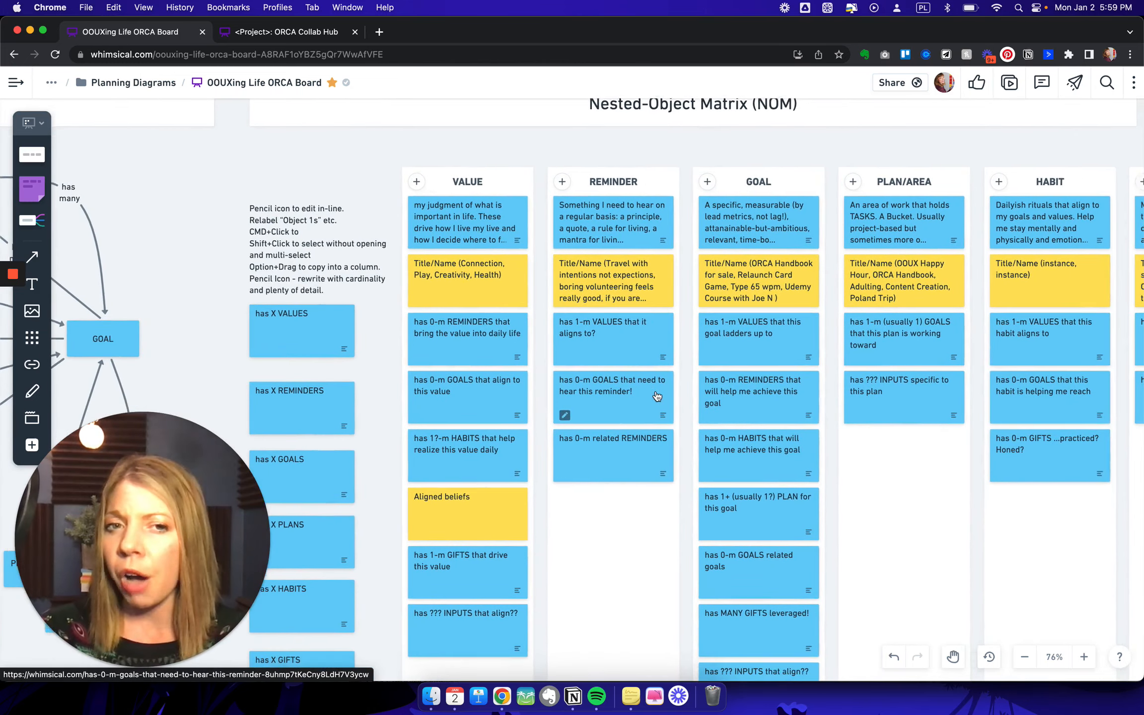
scroll(656, 396, up, 2)
scroll(655, 396, right, 2)
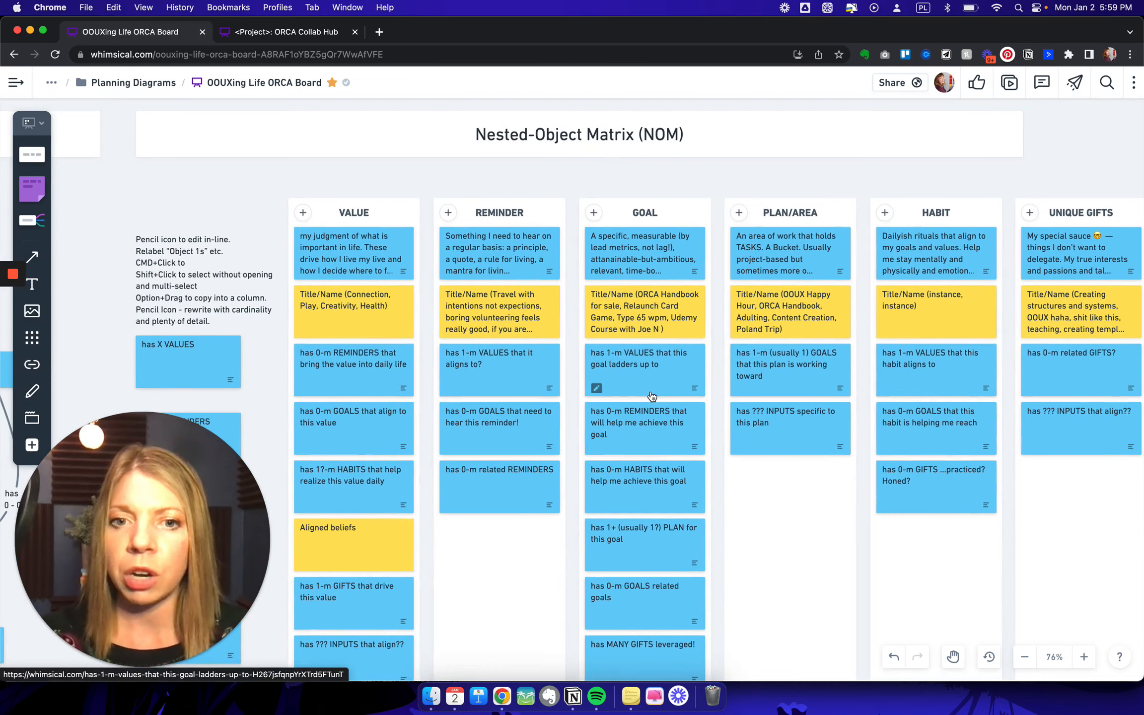
scroll(656, 395, down, 3)
scroll(657, 395, left, 3)
scroll(651, 392, left, 6)
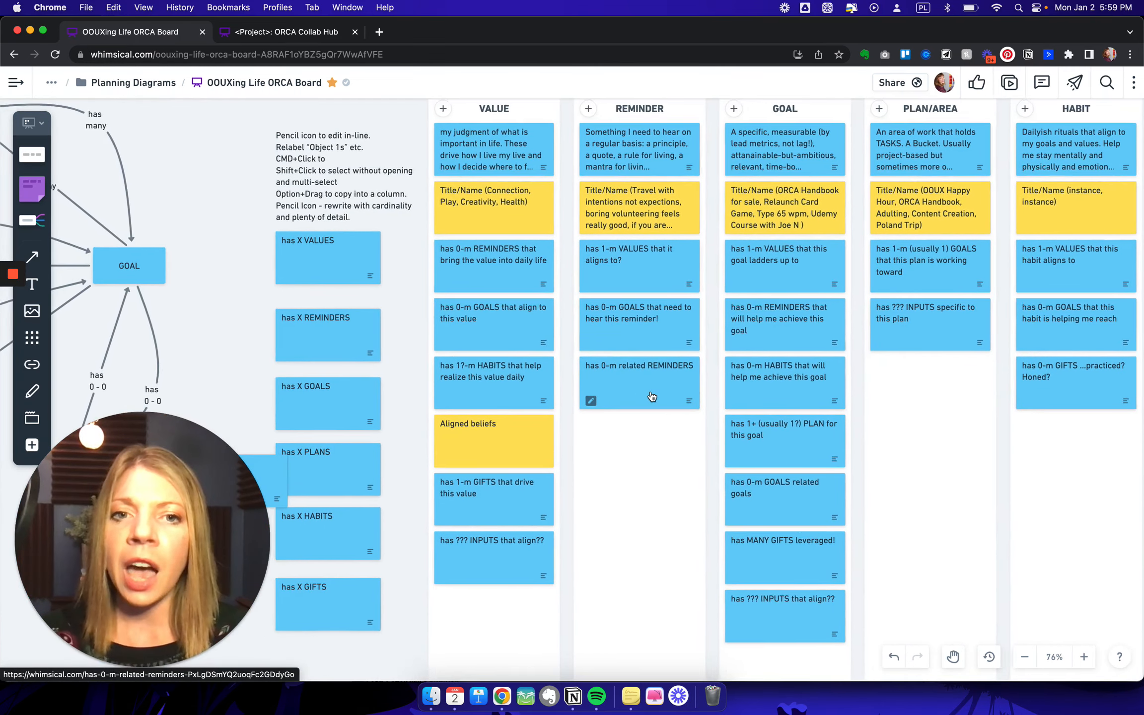
- Return to the System Model and single out the Value, Plan/group of tasks and Goal objects in turn
scroll(651, 396, left, 4)
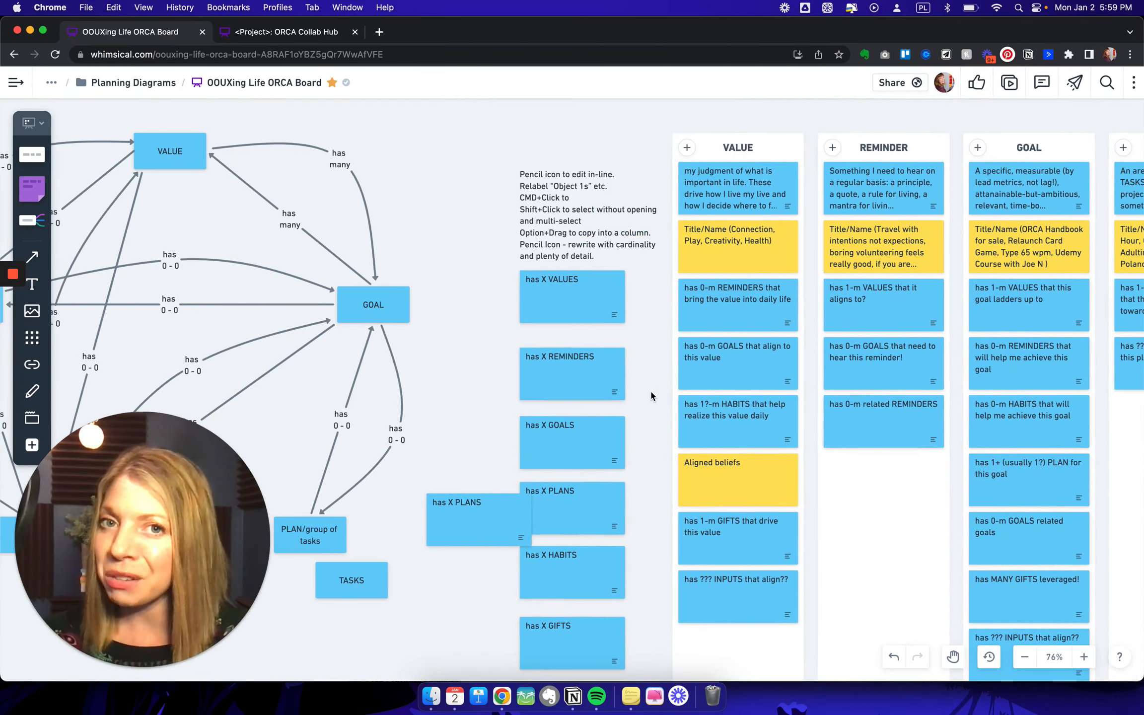
scroll(650, 396, left, 4)
scroll(651, 396, down, 1)
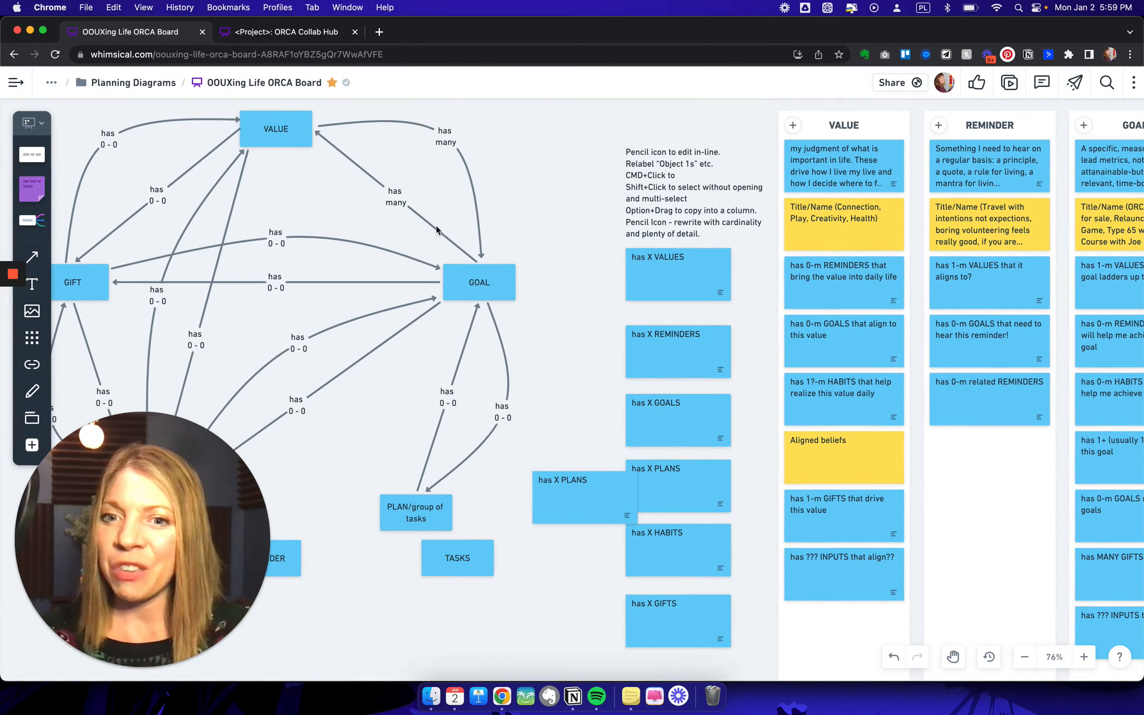
click(297, 128)
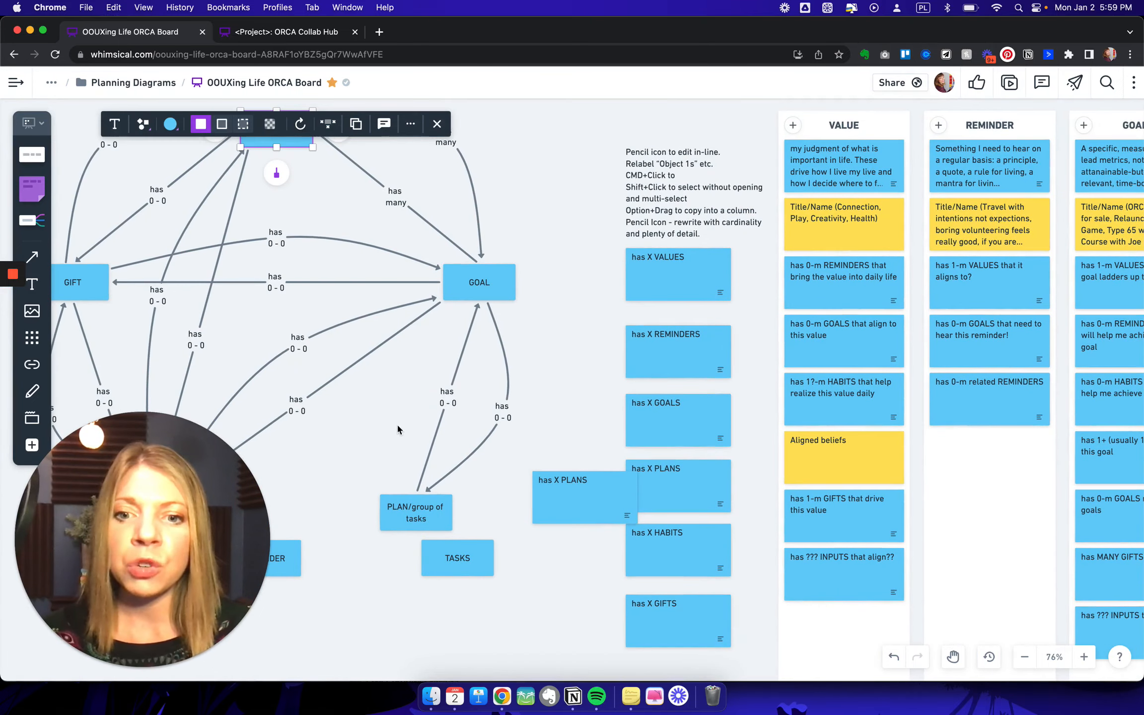
click(411, 515)
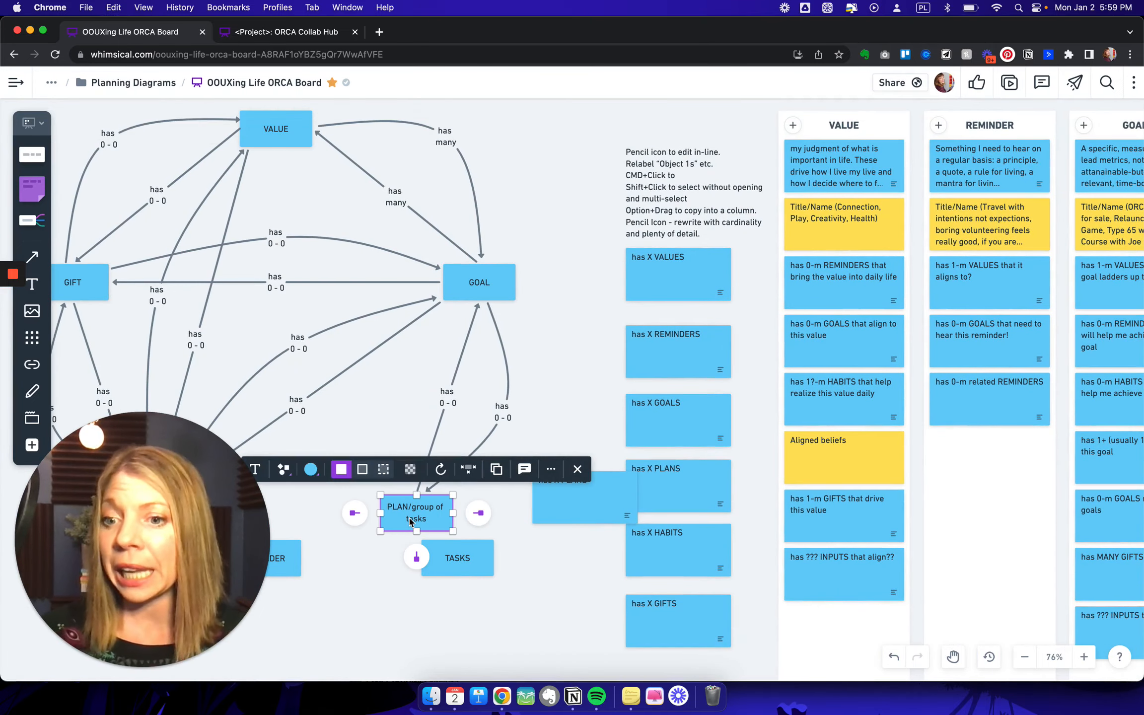
click(448, 282)
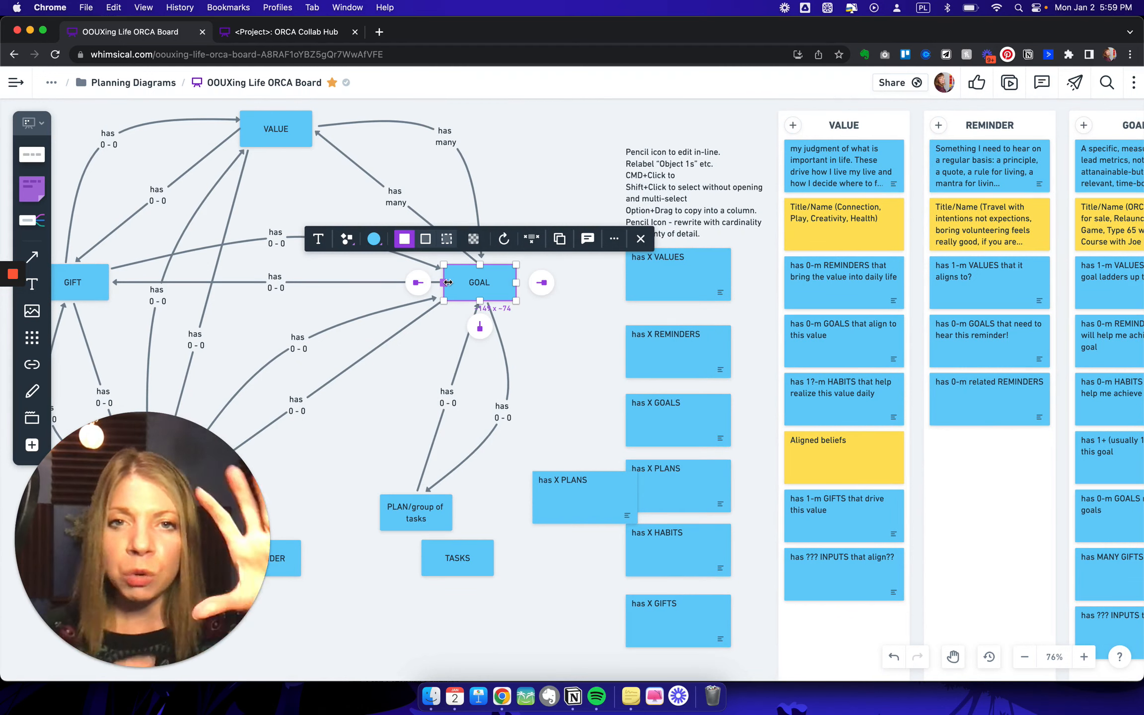
click(518, 184)
scroll(361, 319, left, 1)
scroll(360, 319, left, 3)
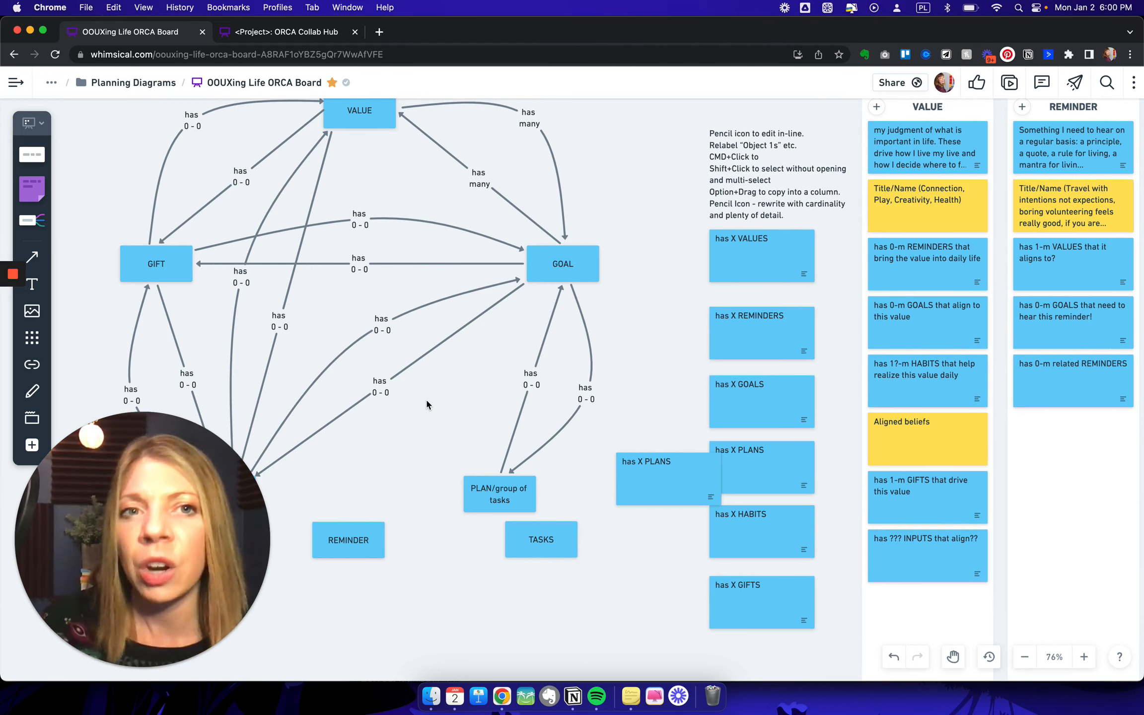
- Compare the System Model with the Nested-Object Matrix and the consolidated Plan/Area, Habit and Unique Gifts columns
scroll(426, 404, right, 5)
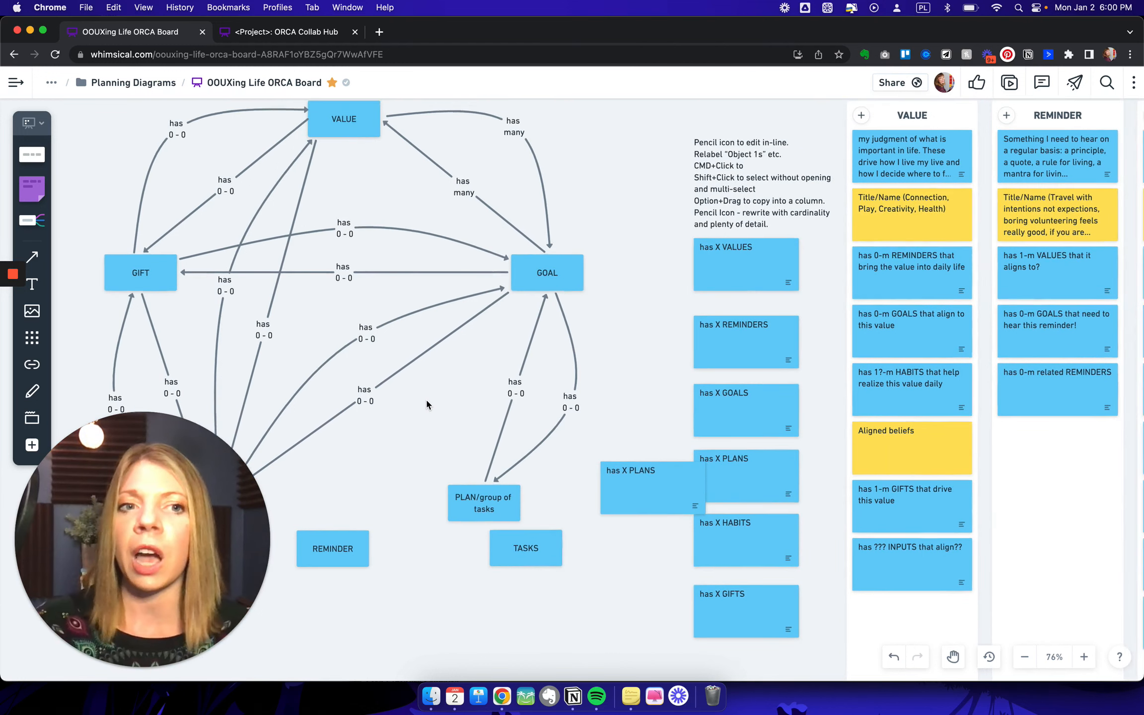
scroll(426, 400, down, 2)
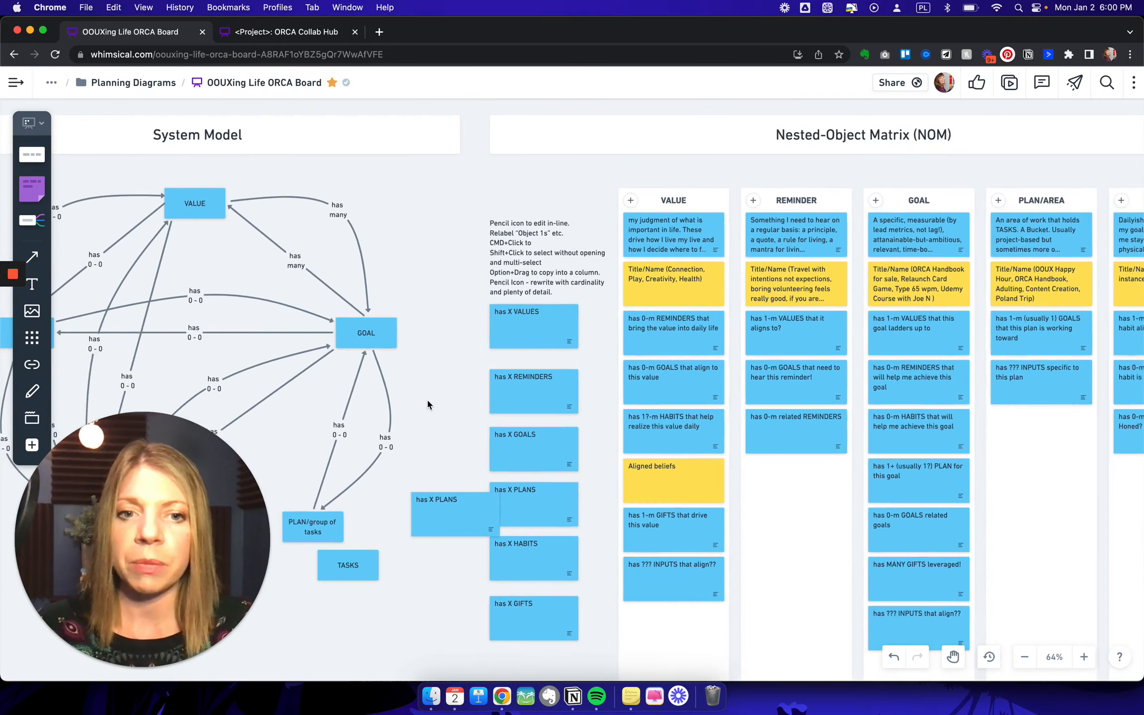
scroll(426, 400, right, 2)
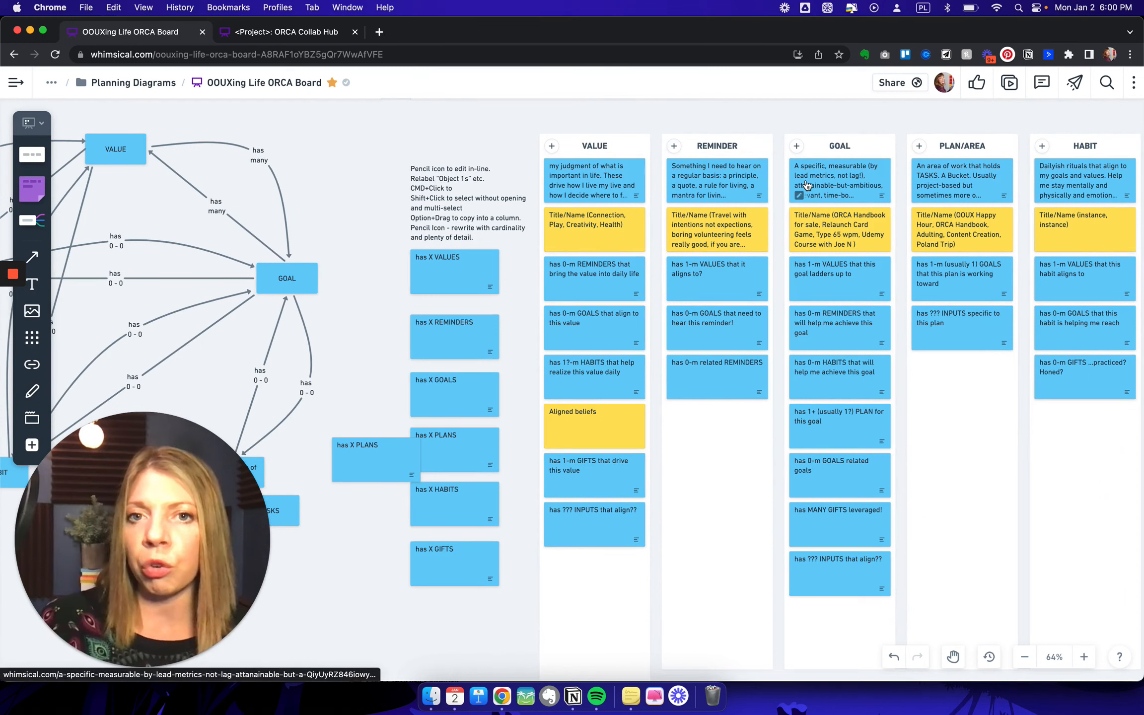
scroll(468, 166, left, 7)
scroll(470, 168, left, 7)
scroll(469, 167, up, 1)
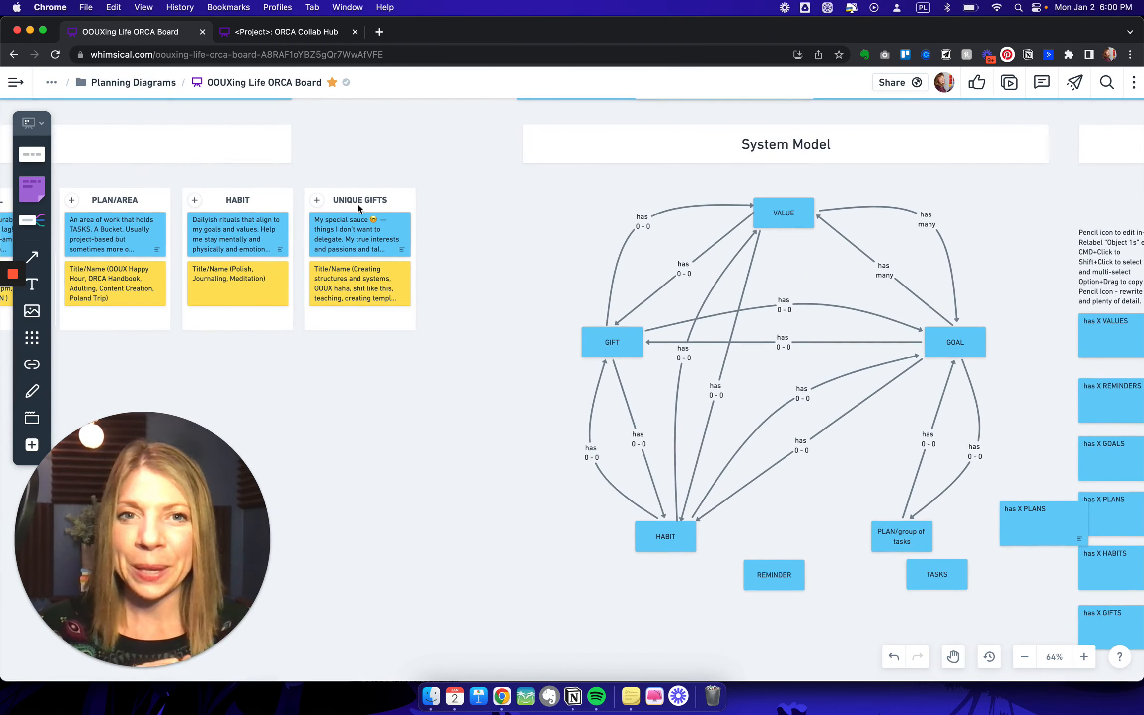
- Review the Nested-Object Matrix columns through Input and the reusable "has X" relationship cards beside the matrix
scroll(167, 182, right, 20)
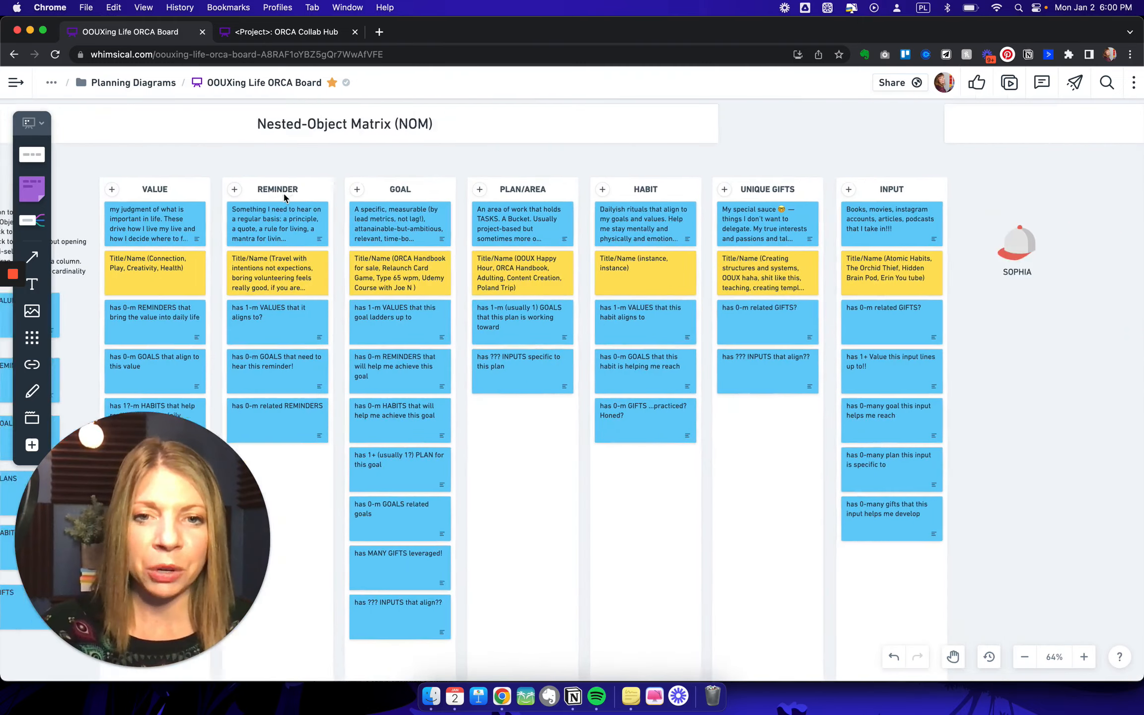
scroll(284, 195, left, 2)
scroll(284, 196, down, 1)
scroll(347, 192, left, 1)
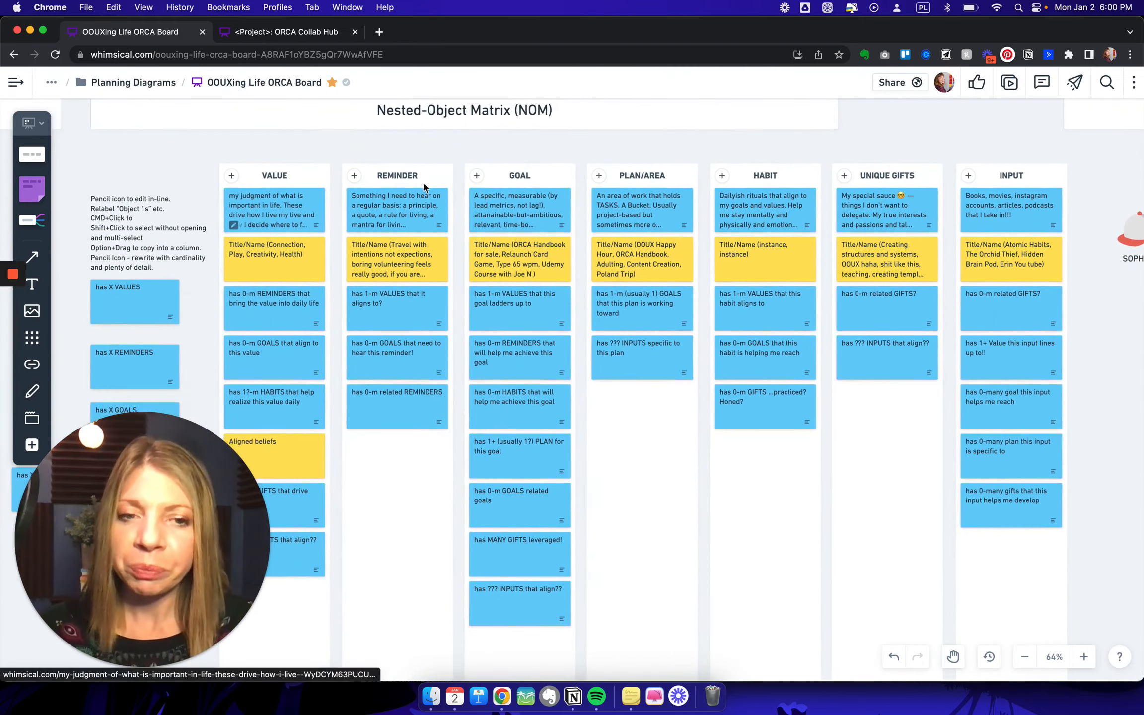
scroll(725, 199, left, 3)
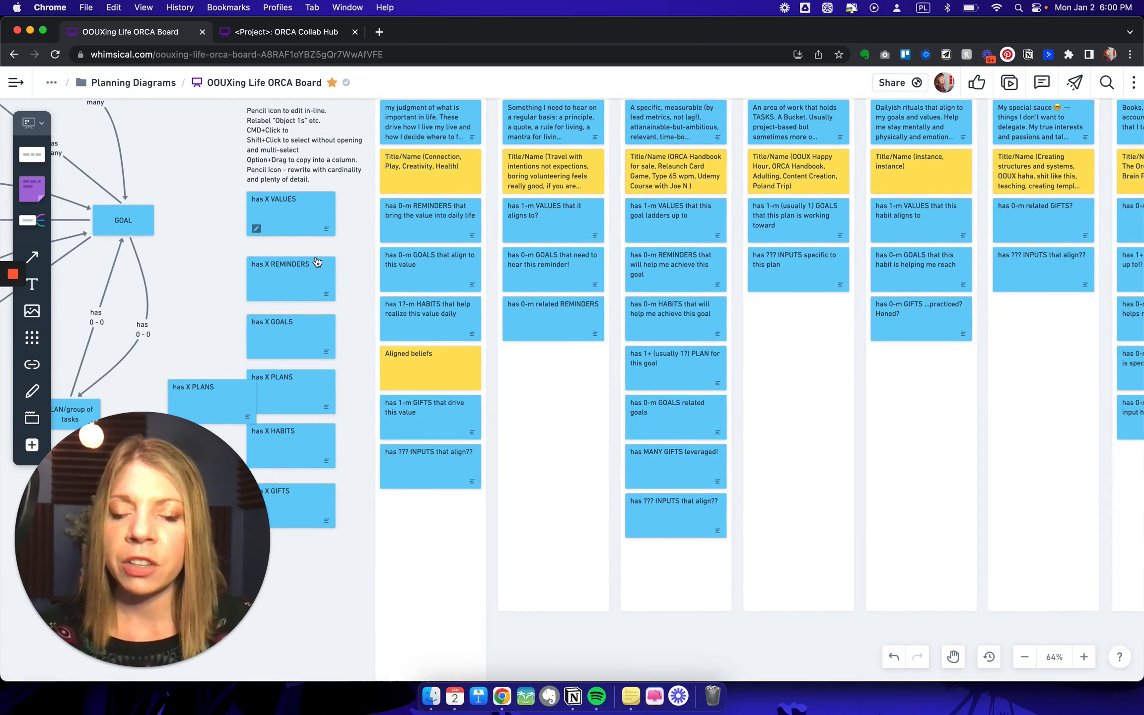
ctrl+scroll(312, 255, up, 3)
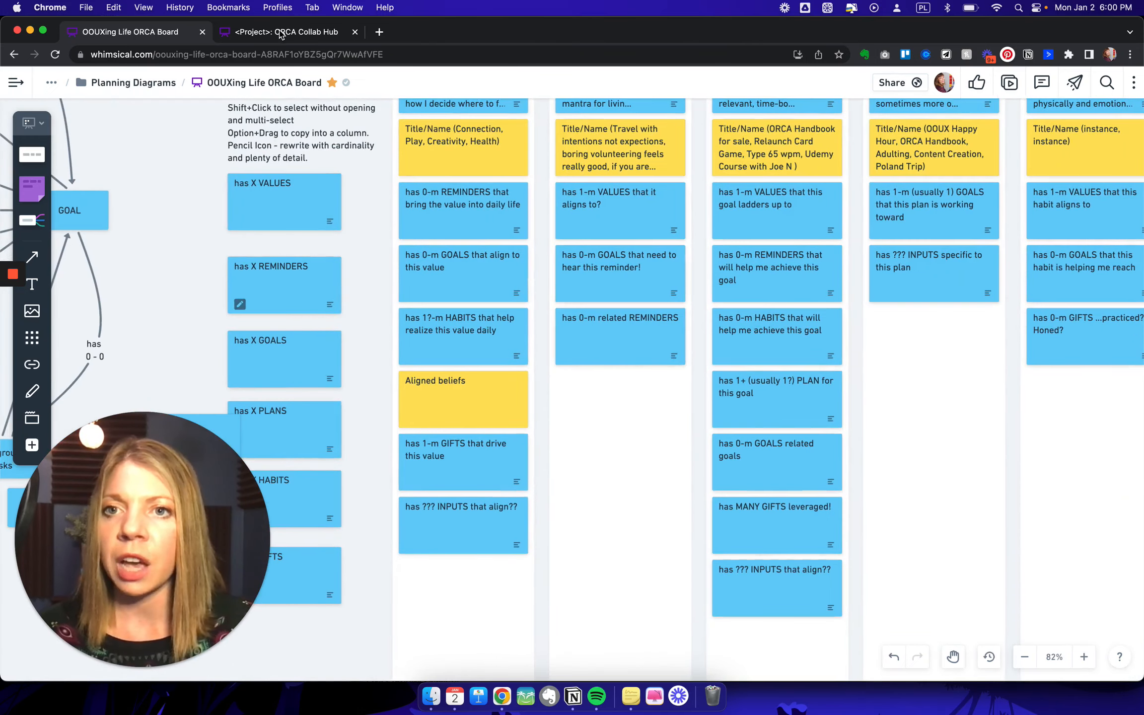
- Switch to the <Project>: ORCA Collab Hub board and examine its Relationship Discovery section with the template System Model and Nested-Object Matrix
click(311, 39)
scroll(517, 287, up, 10)
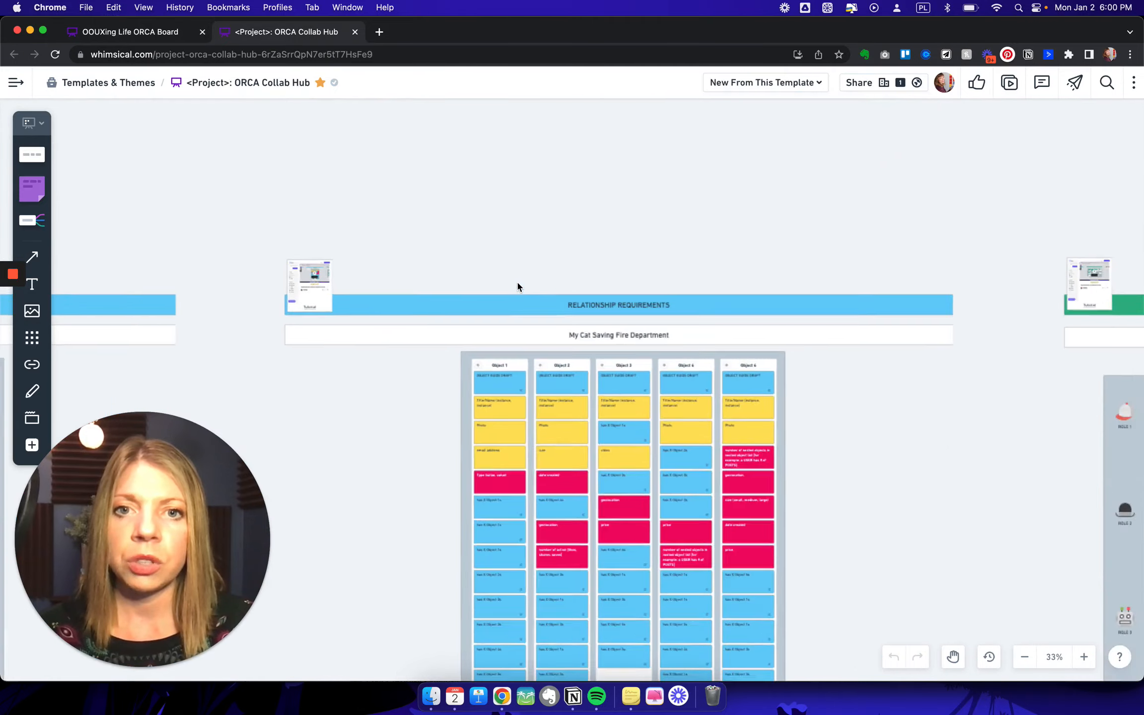
scroll(517, 283, up, 15)
scroll(517, 283, down, 7)
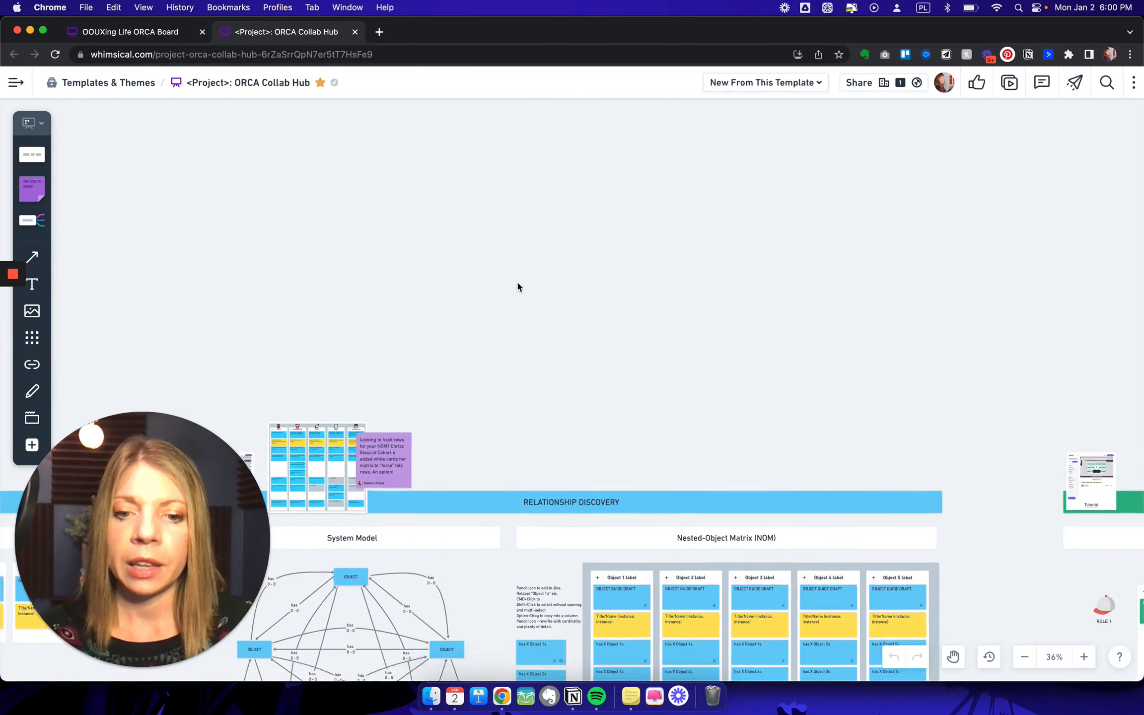
scroll(517, 283, down, 3)
scroll(516, 281, up, 5)
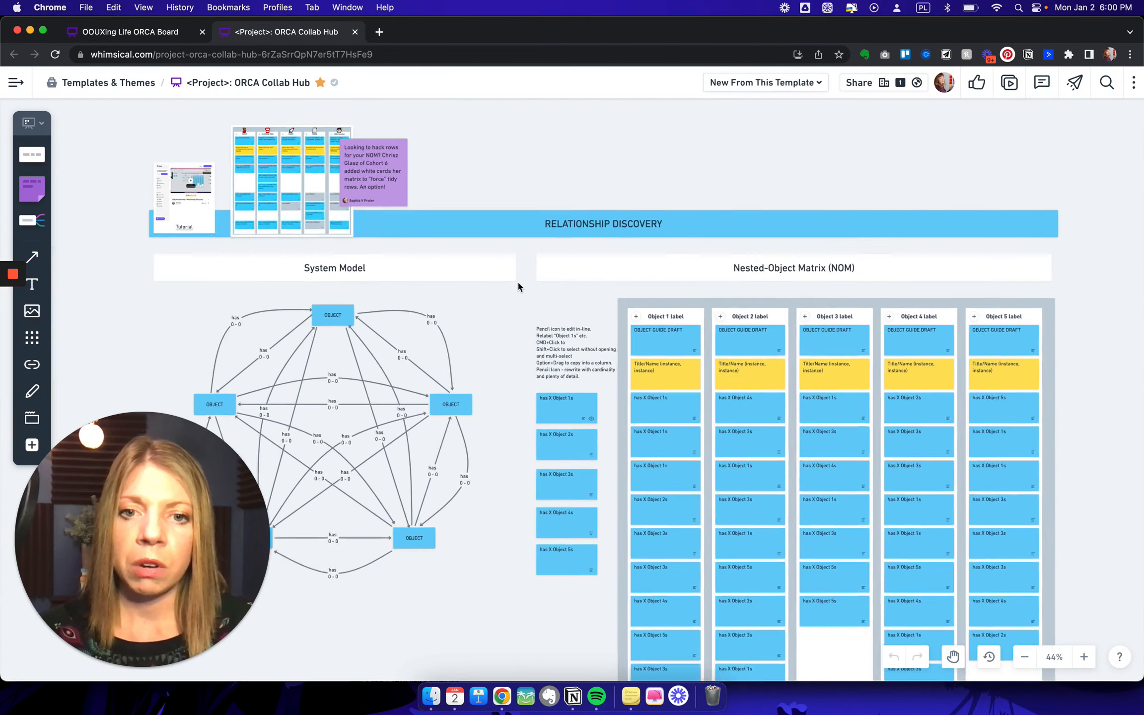
key(space)
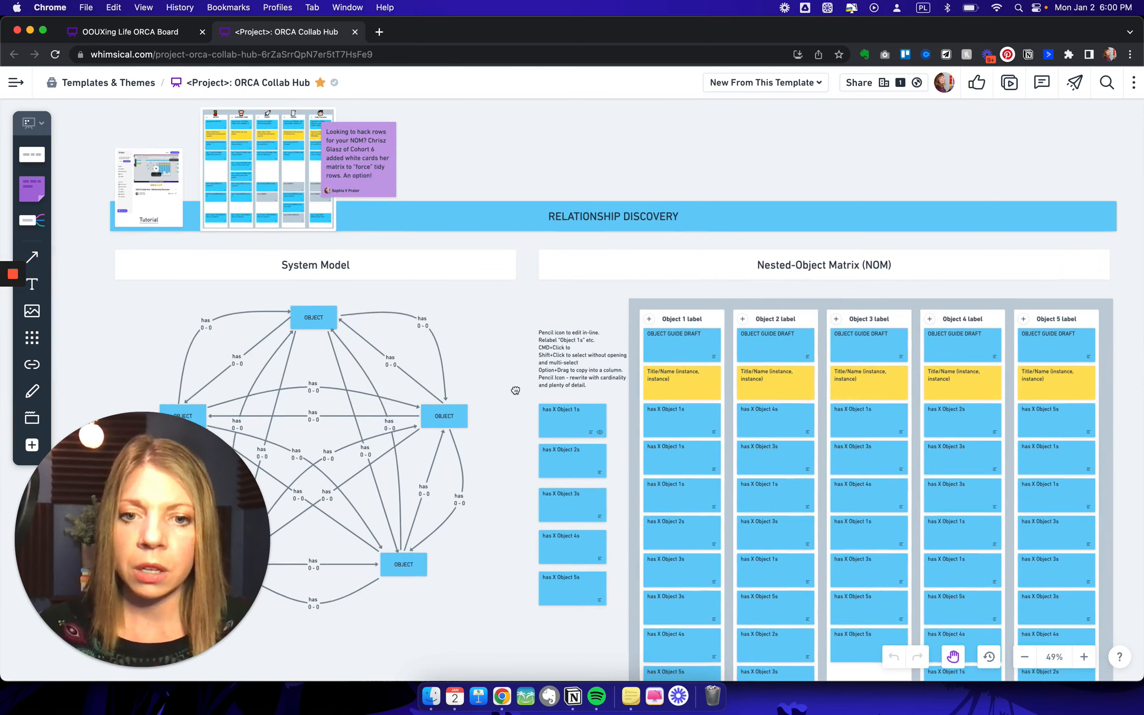
drag(515, 391, 495, 330)
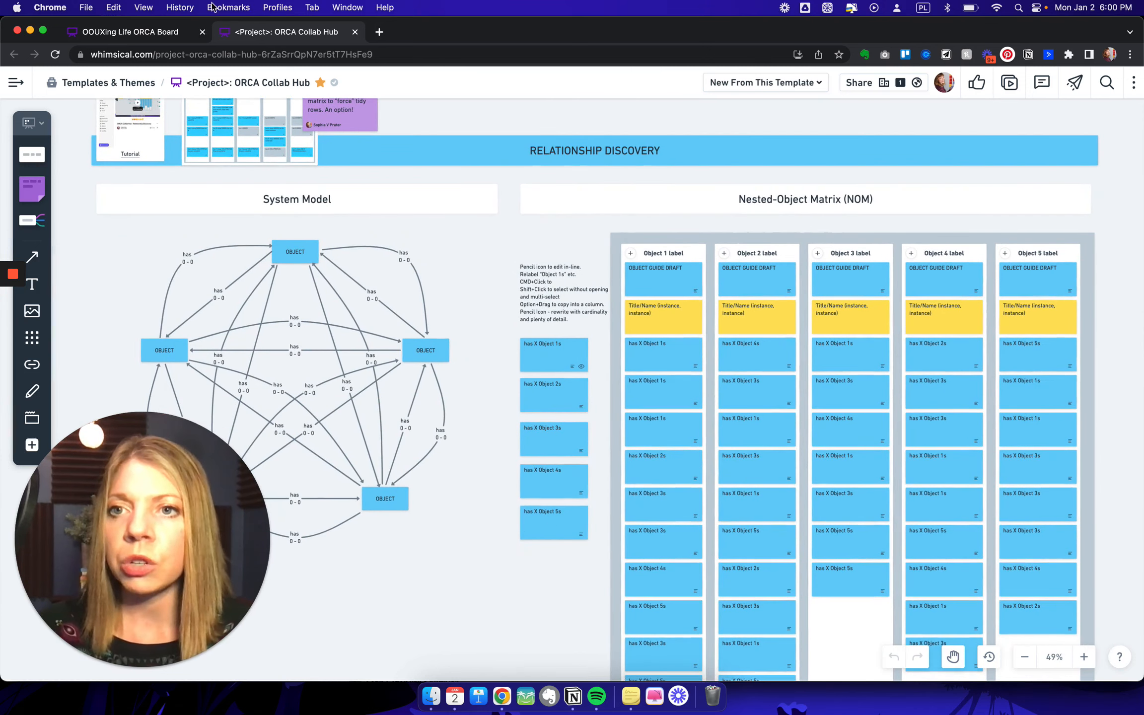
- Return to the OOUXing Life ORCA Board and view the Value column and "has X" cards in the Nested-Object Matrix
click(170, 32)
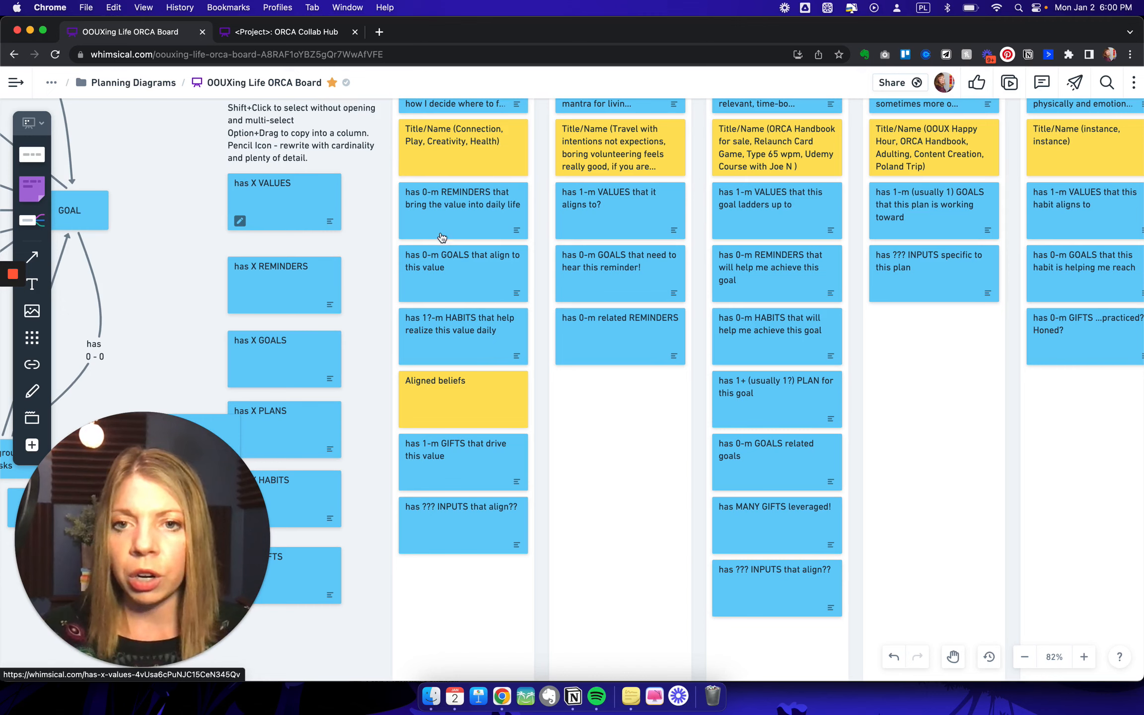
scroll(436, 232, up, 5)
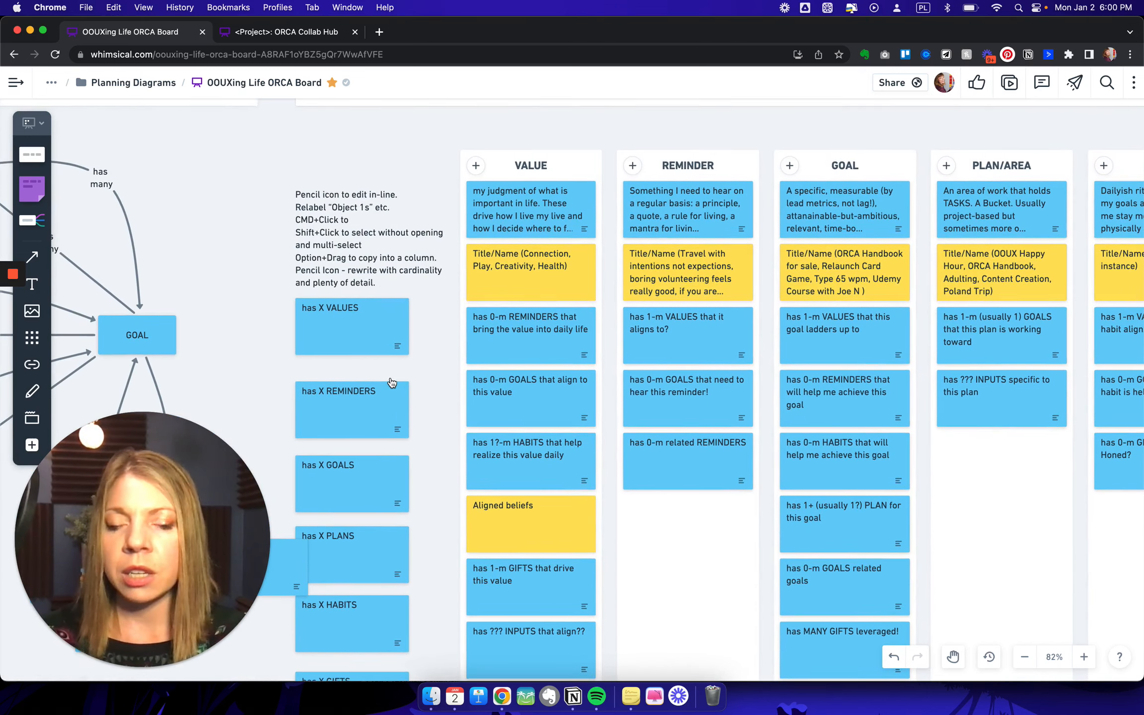
scroll(392, 381, down, 2)
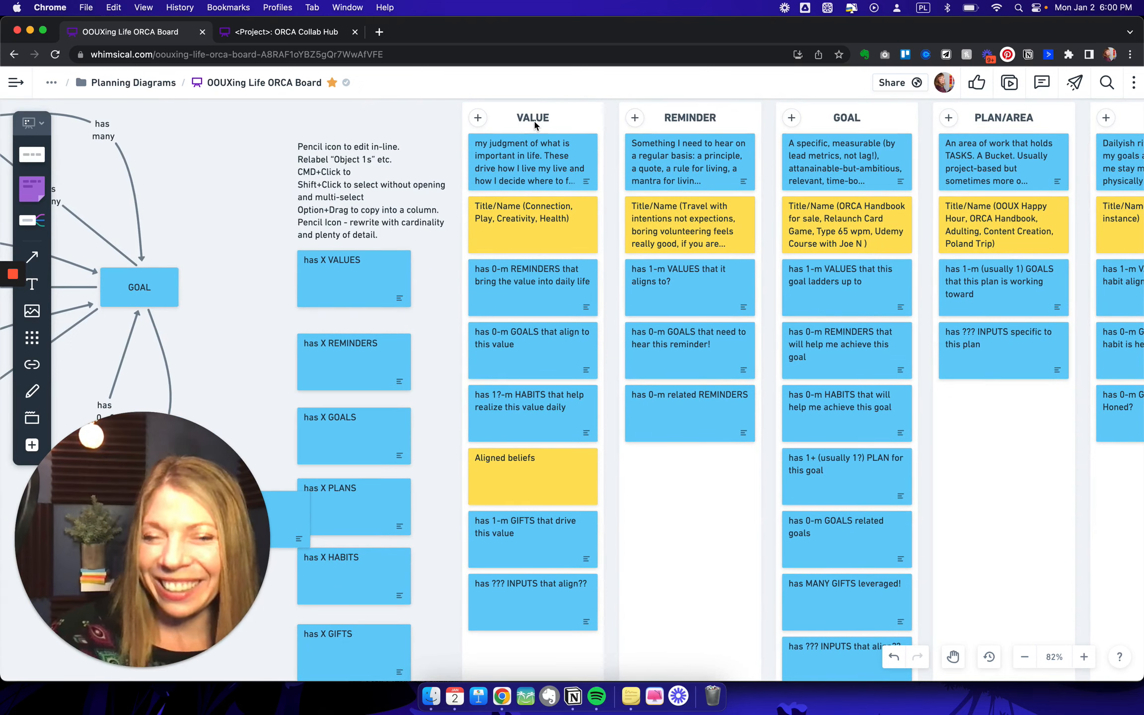
- Review the relationship cards in the Value through Unique Gifts columns of the Nested-Object Matrix
scroll(534, 124, up, 1)
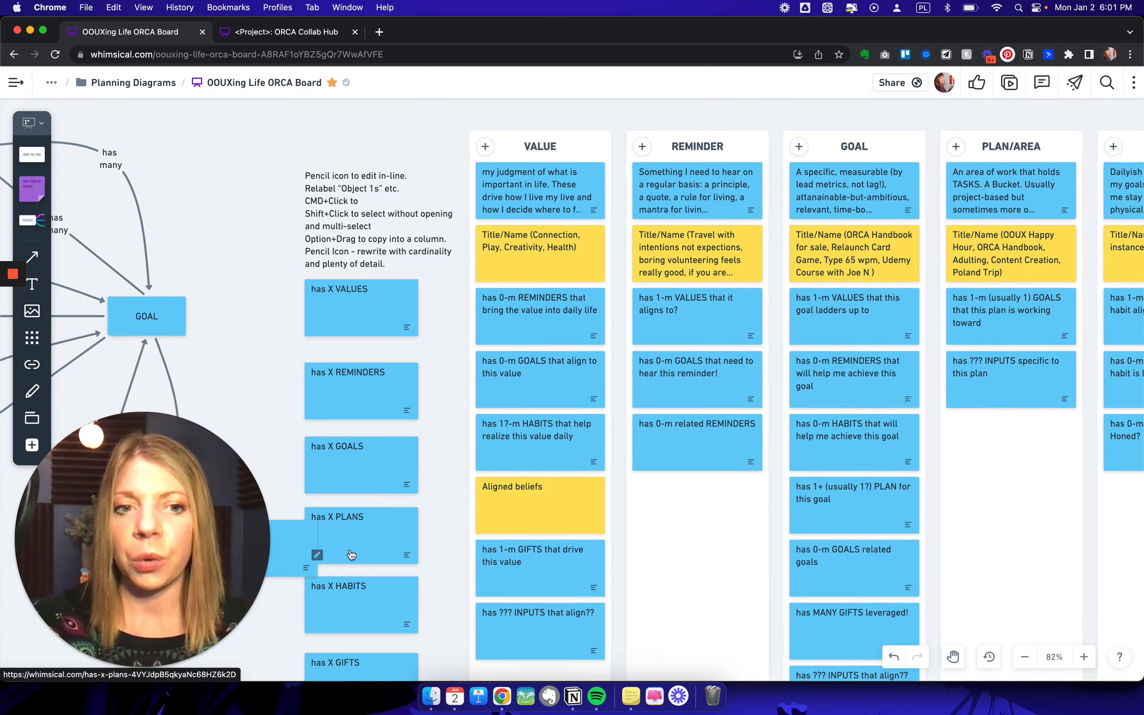
scroll(351, 555, right, 6)
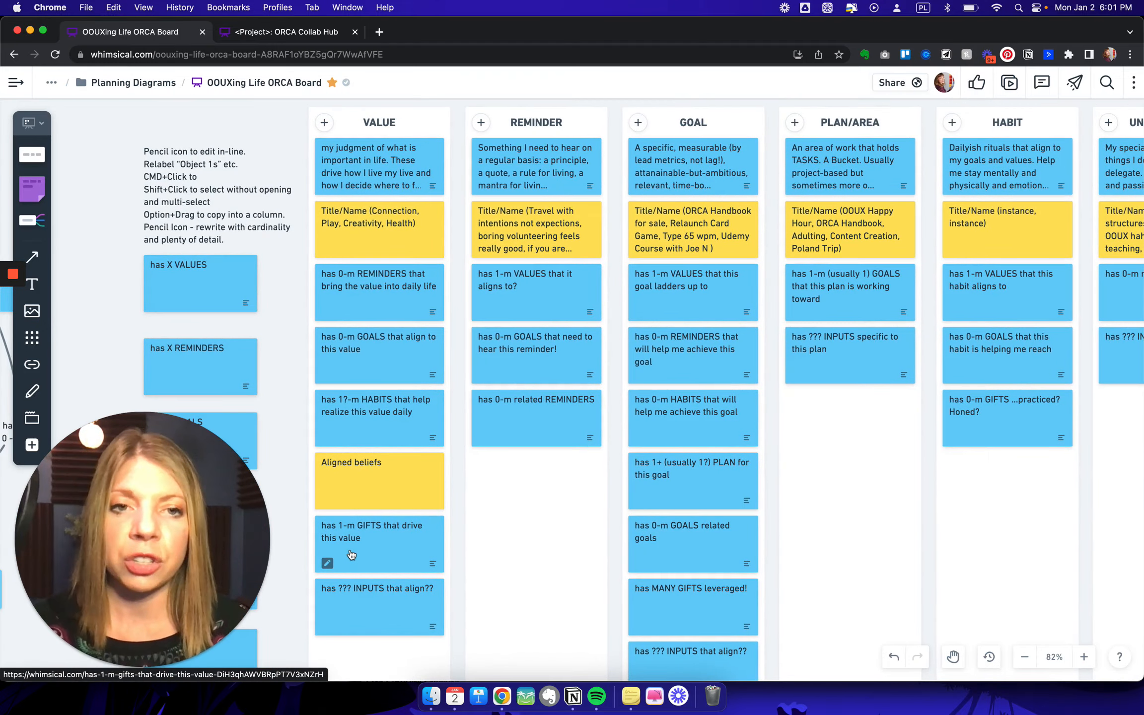
scroll(351, 554, right, 4)
scroll(350, 552, left, 5)
scroll(350, 552, down, 2)
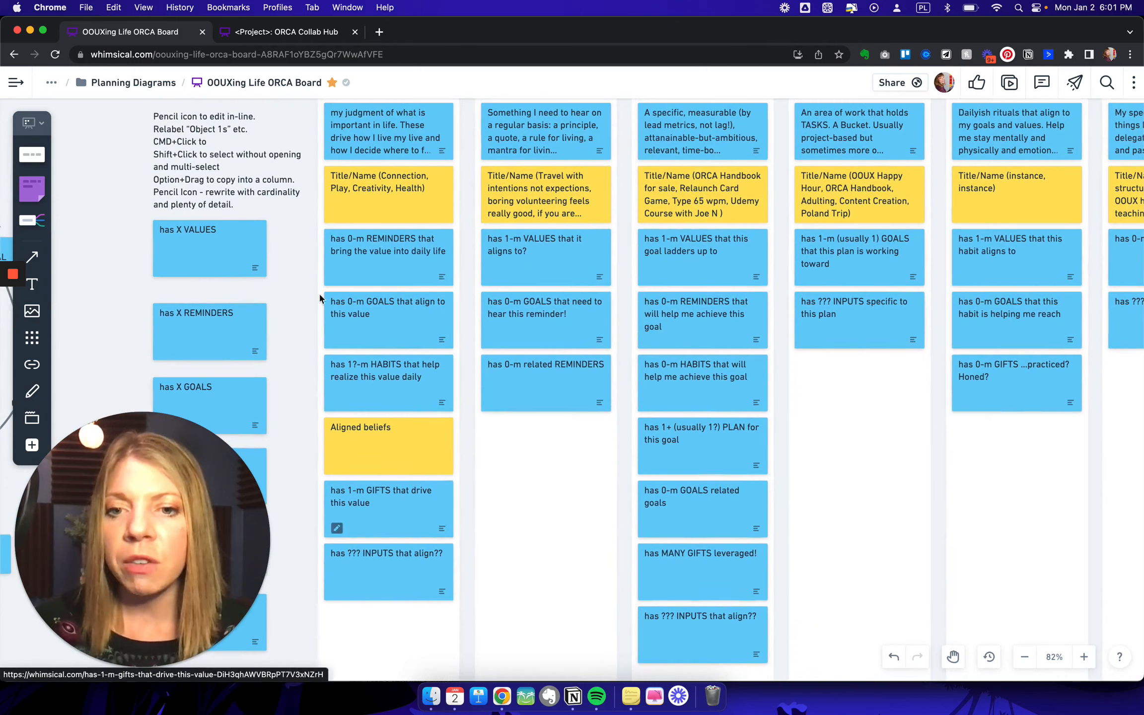
scroll(382, 654, up, 3)
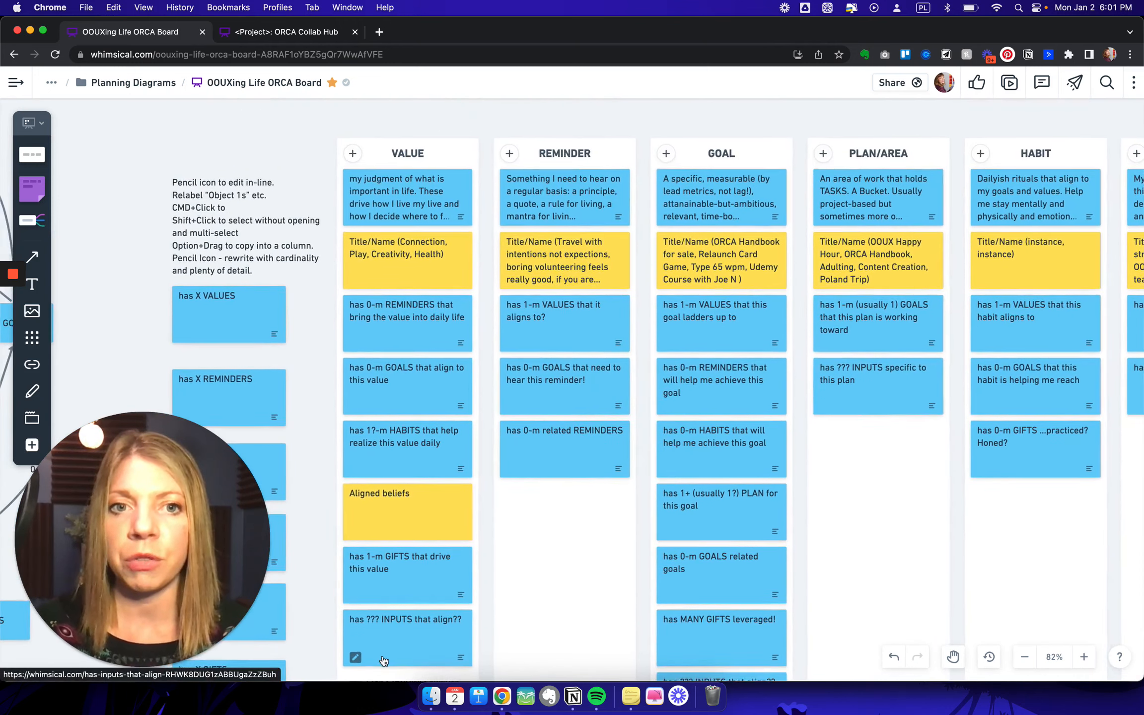
scroll(383, 660, down, 7)
scroll(383, 660, right, 2)
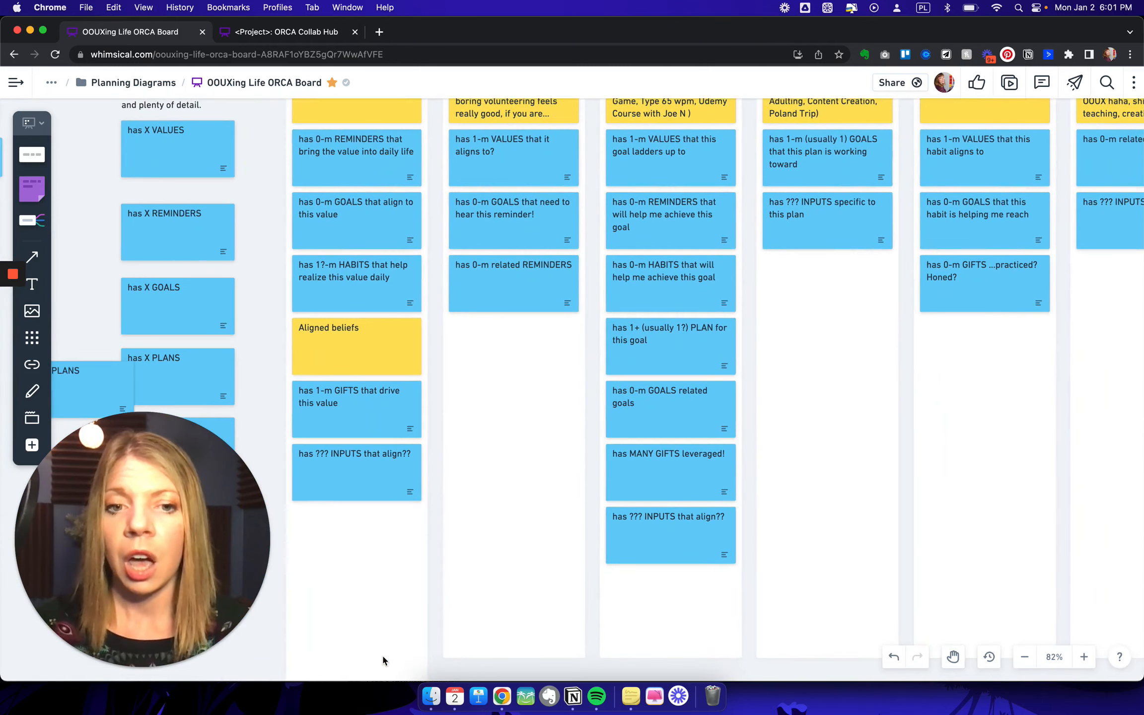
scroll(382, 654, up, 3)
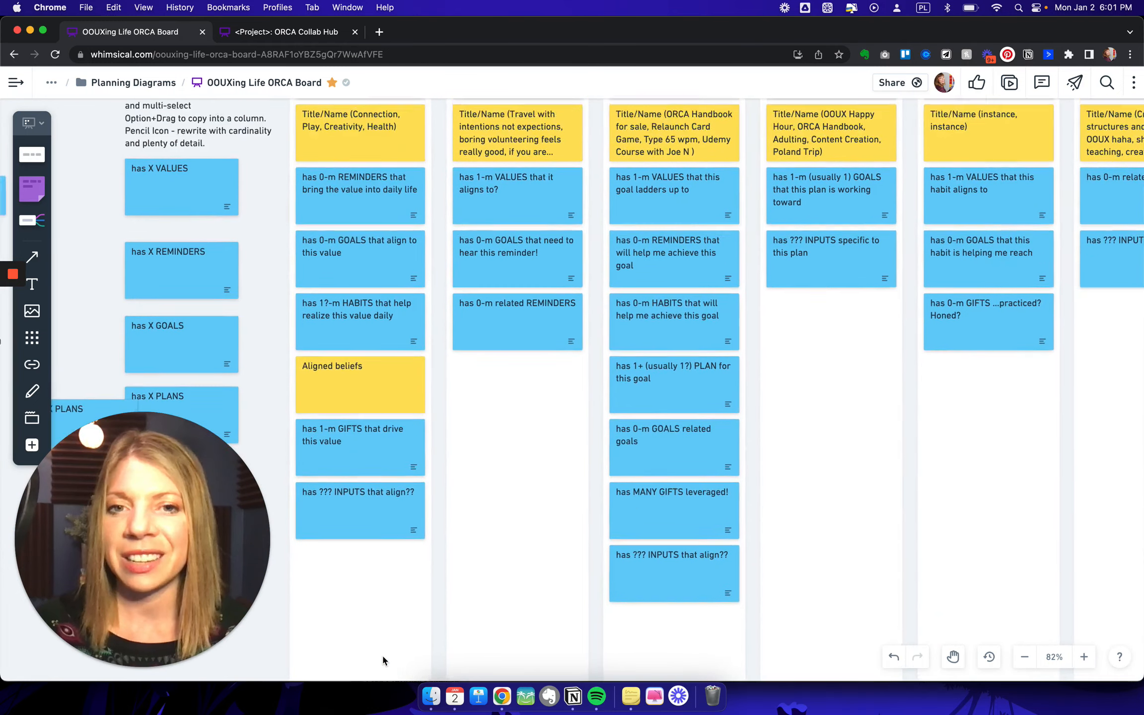
scroll(382, 654, up, 2)
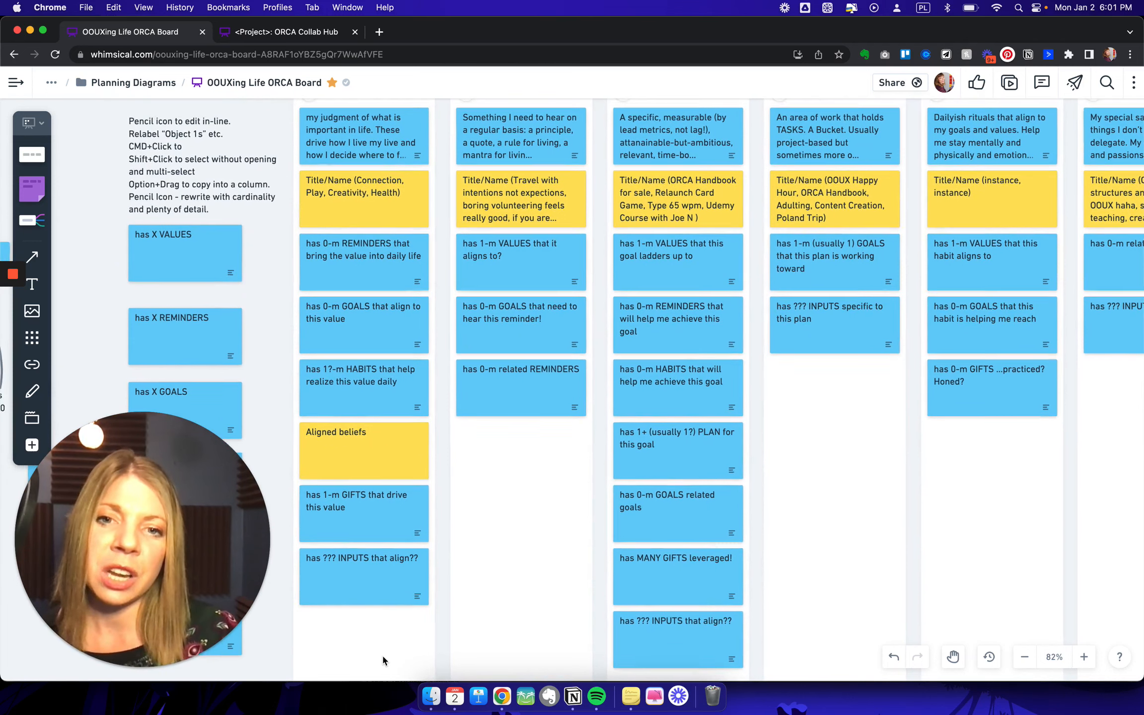
scroll(382, 660, up, 2)
scroll(382, 660, down, 3)
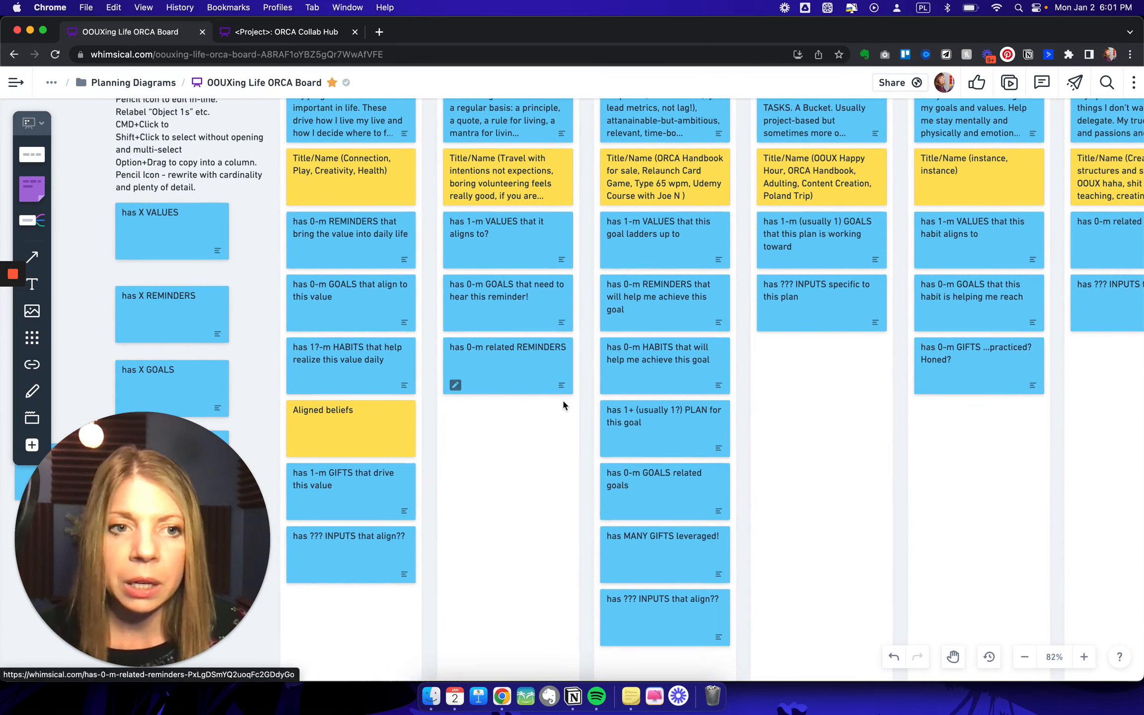
scroll(561, 399, right, 5)
scroll(562, 398, up, 3)
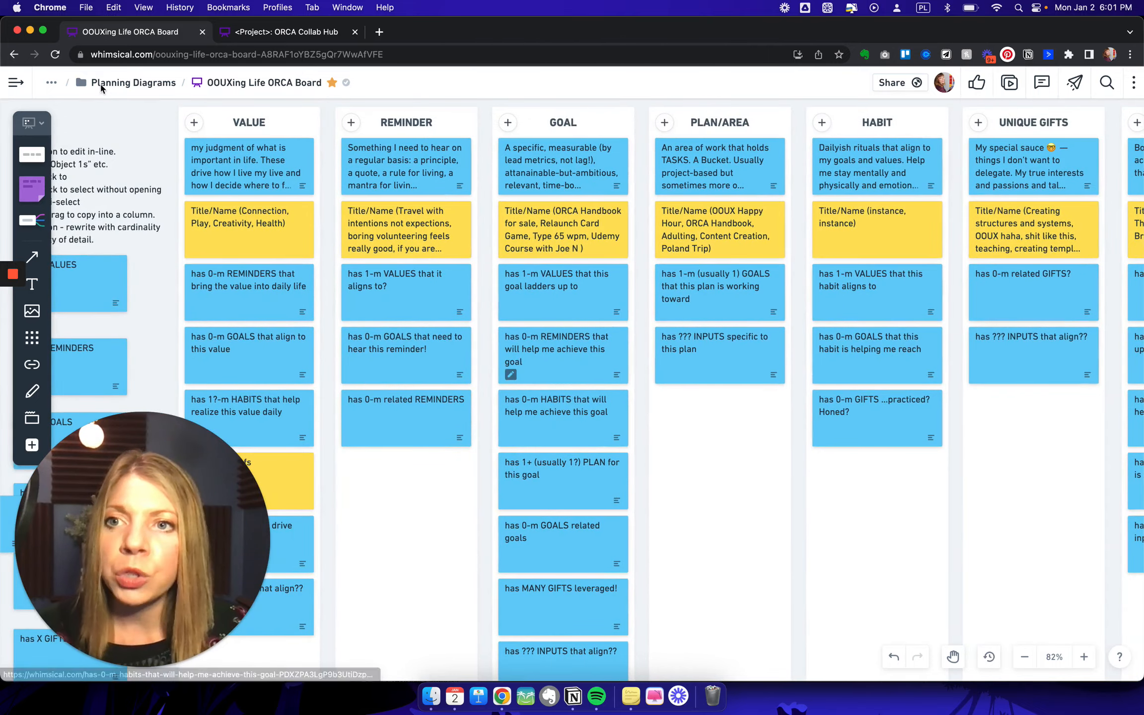
double_click(132, 61)
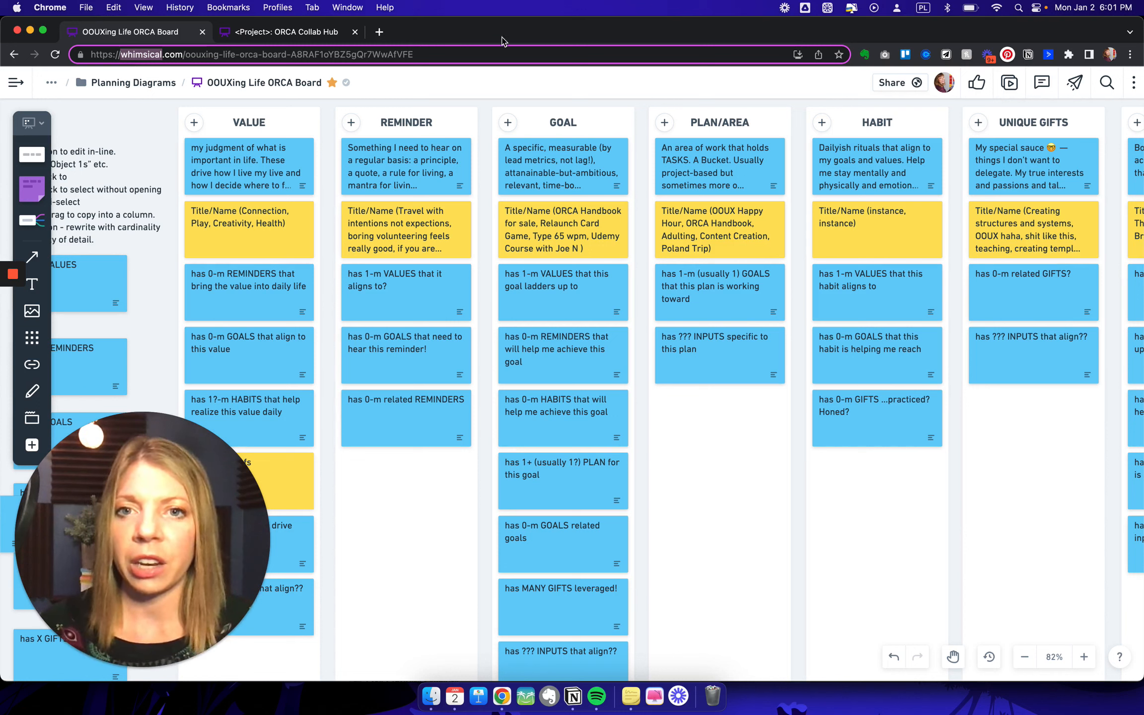
click(490, 83)
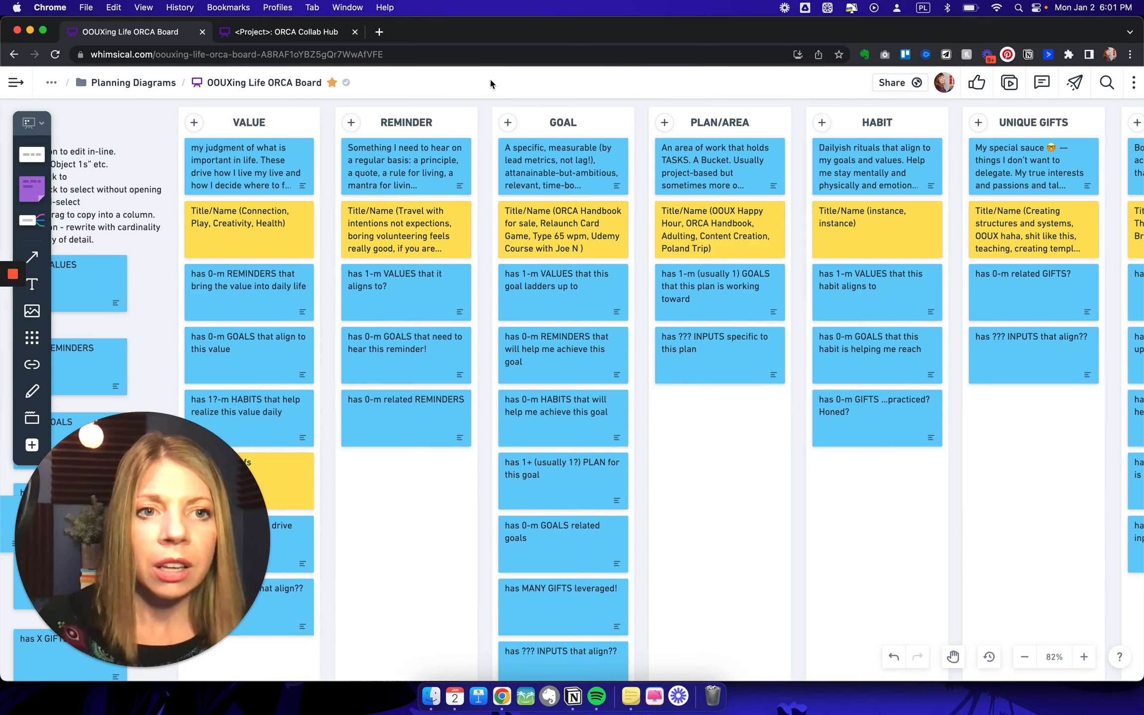
- Look past the Nested-Object Matrix's Input column to the CTA Discovery section and view its CTA Brainstorm Matrix
scroll(465, 169, right, 5)
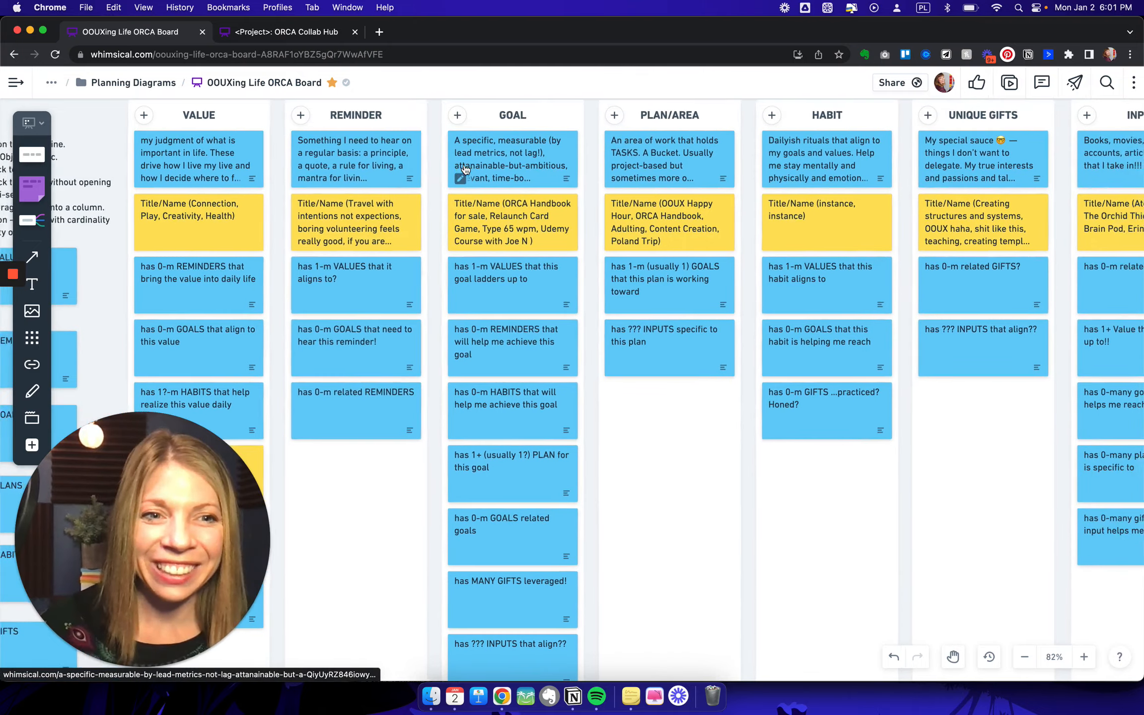
scroll(465, 168, right, 8)
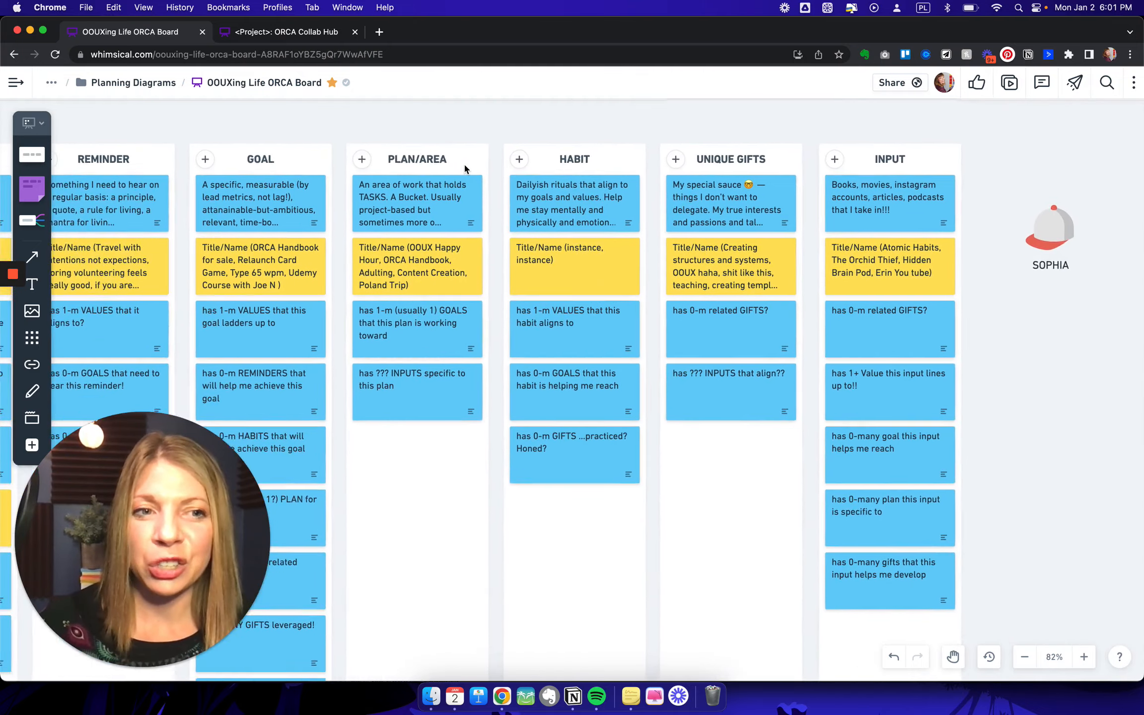
scroll(465, 168, right, 5)
scroll(528, 200, down, 5)
scroll(527, 200, right, 6)
scroll(527, 200, up, 3)
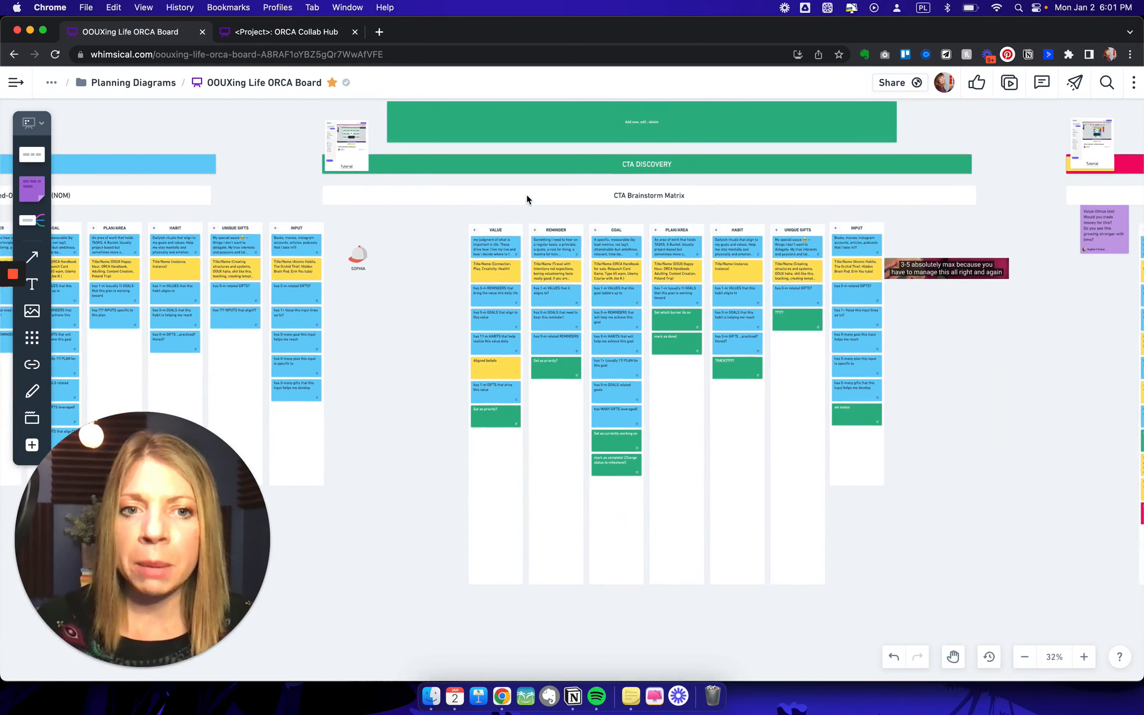
scroll(528, 199, up, 1)
scroll(526, 199, up, 3)
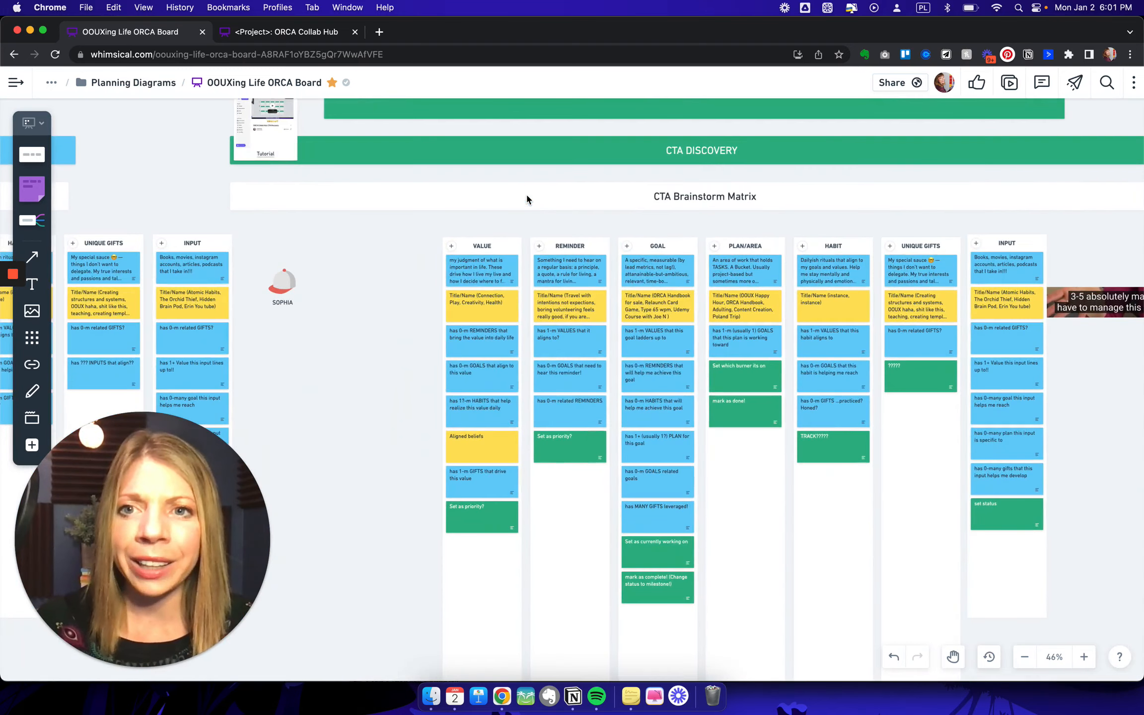
- Switch to the <Project>: ORCA Collab Hub board and examine the template CTA Brainstorm Matrix with its role-by-object stacks
click(268, 35)
scroll(633, 290, up, 1)
scroll(641, 285, right, 5)
scroll(642, 291, right, 15)
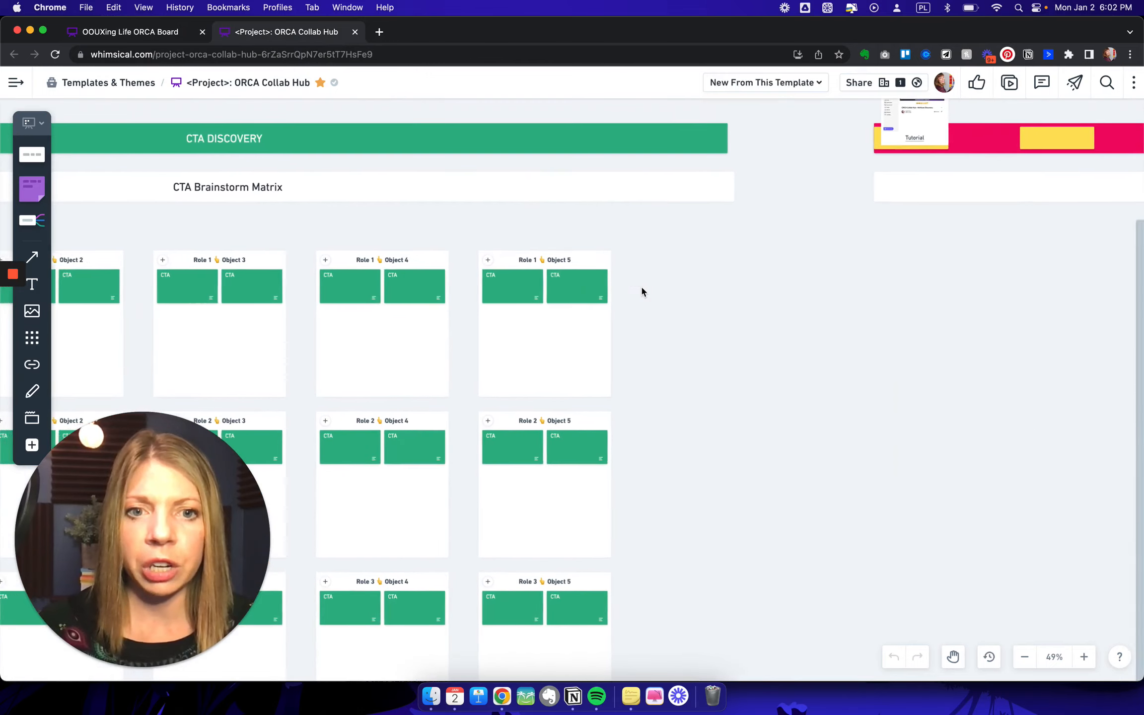
scroll(641, 289, left, 4)
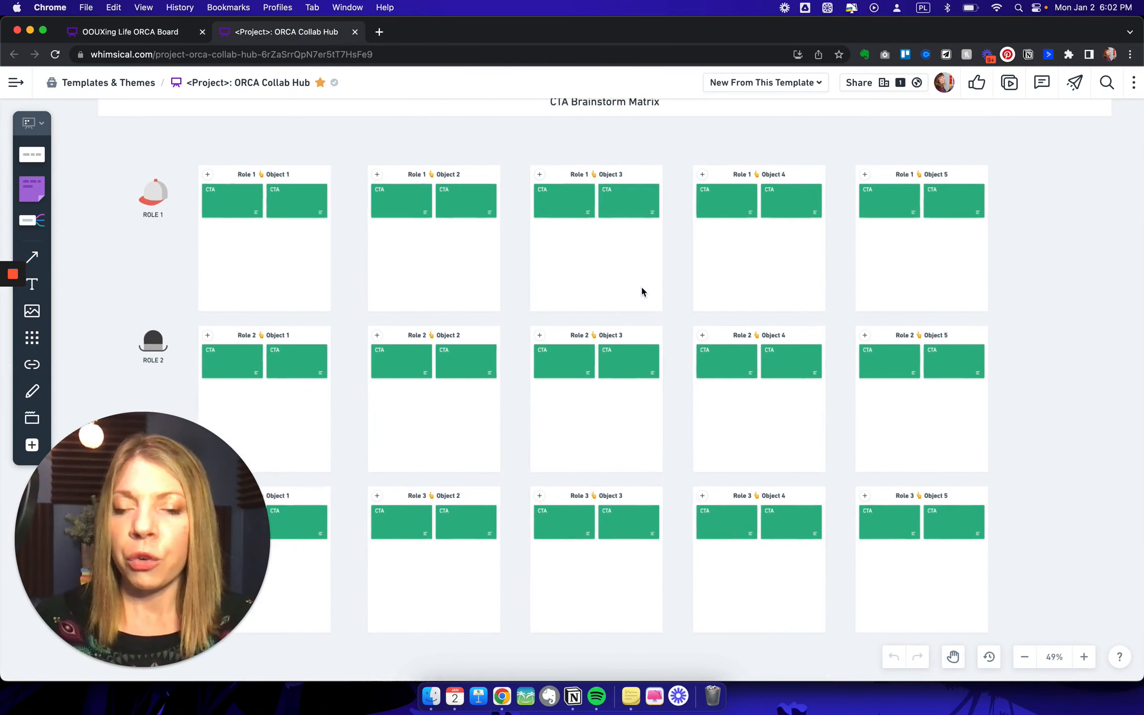
scroll(640, 288, left, 5)
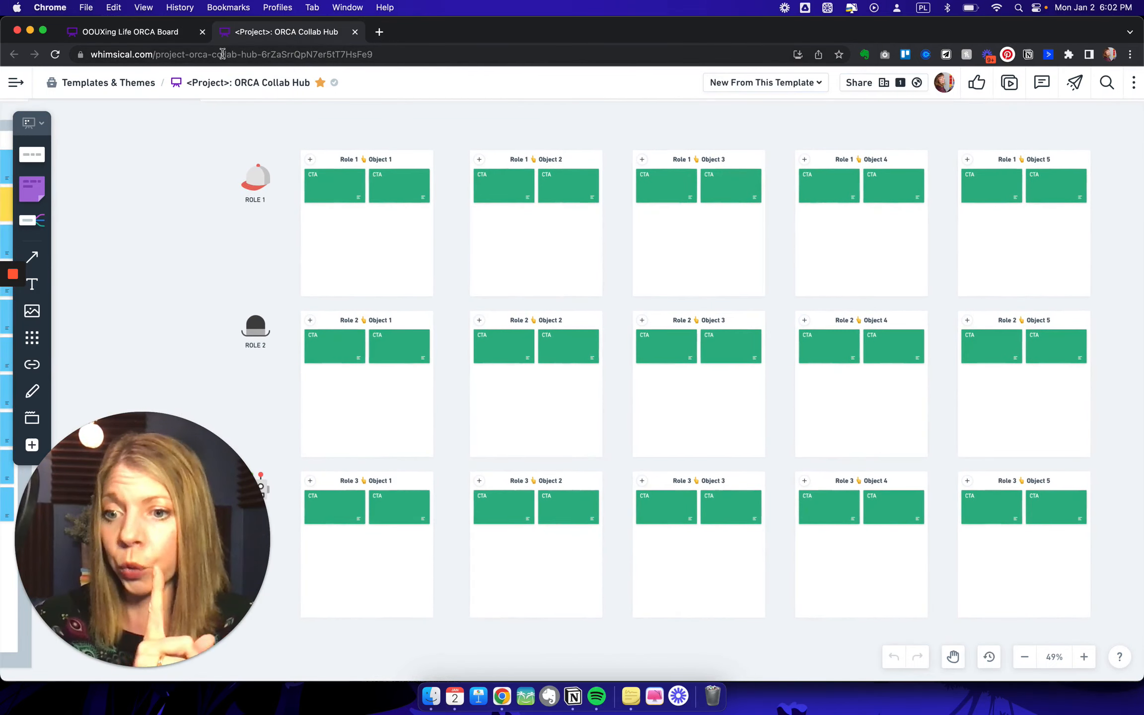
- Return to the OOUXing Life ORCA Board and move the role's cap icon closer to the CTA Brainstorm Matrix's Value column
click(159, 33)
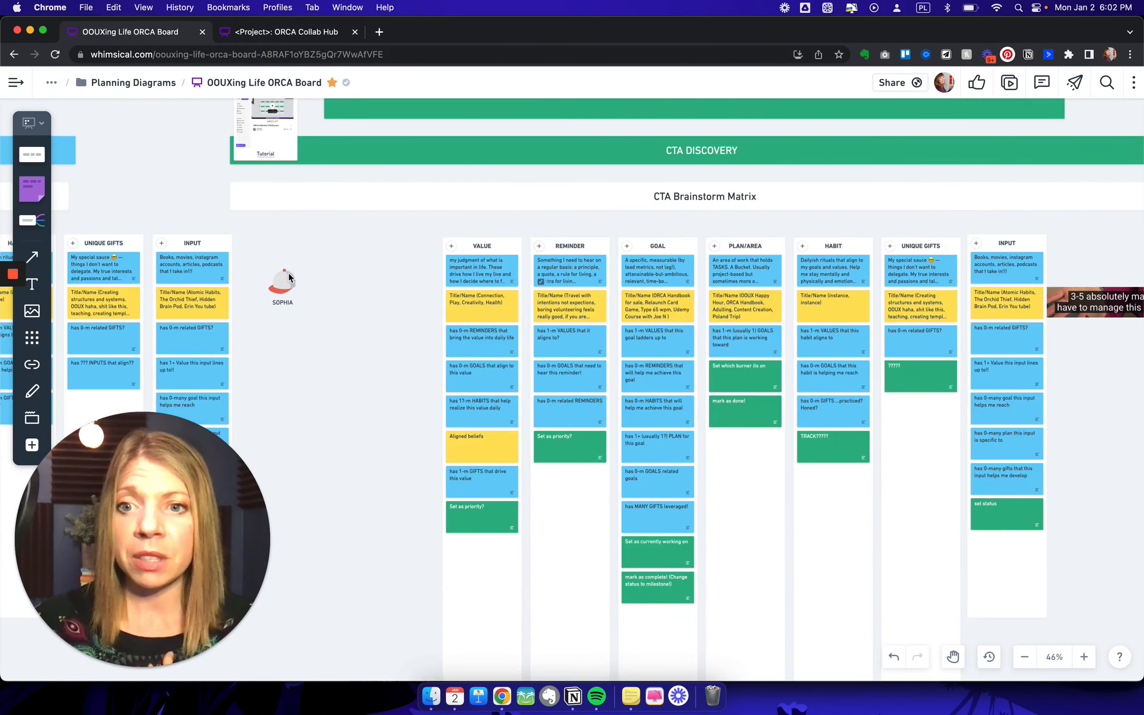
click(282, 290)
drag(282, 290, 368, 283)
click(378, 338)
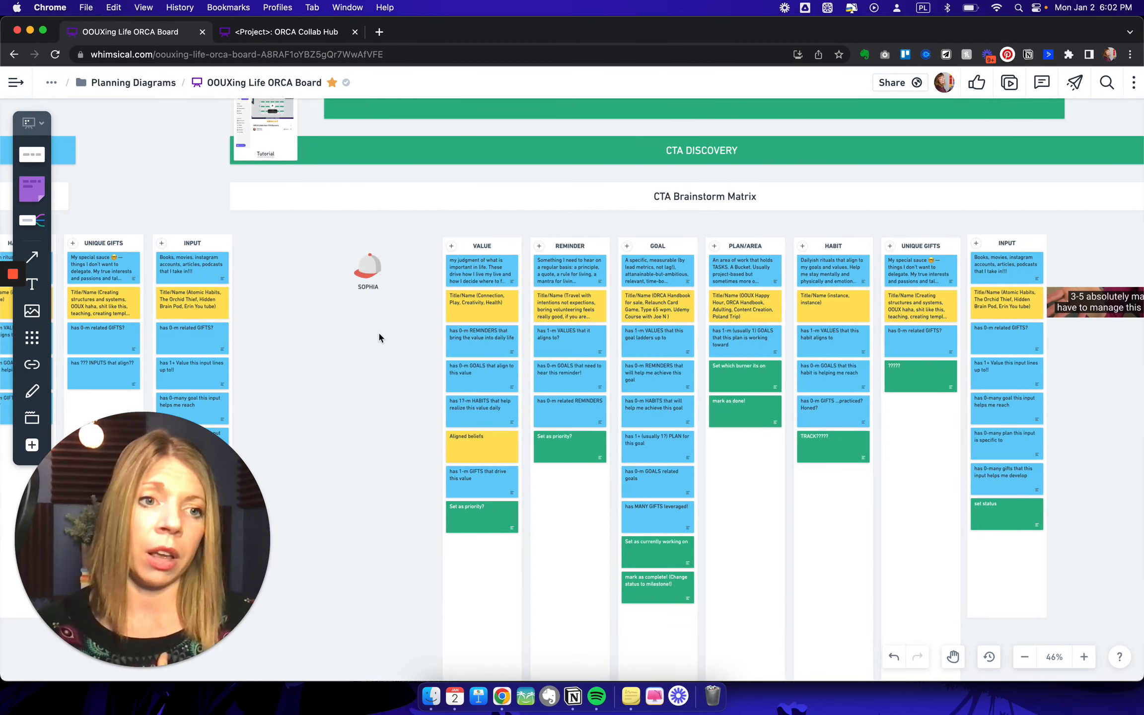
- Shrink the green "Add new, edit, delete" banner above CTA Discovery to a thin strip about 73 high
scroll(379, 338, right, 3)
scroll(378, 338, down, 1)
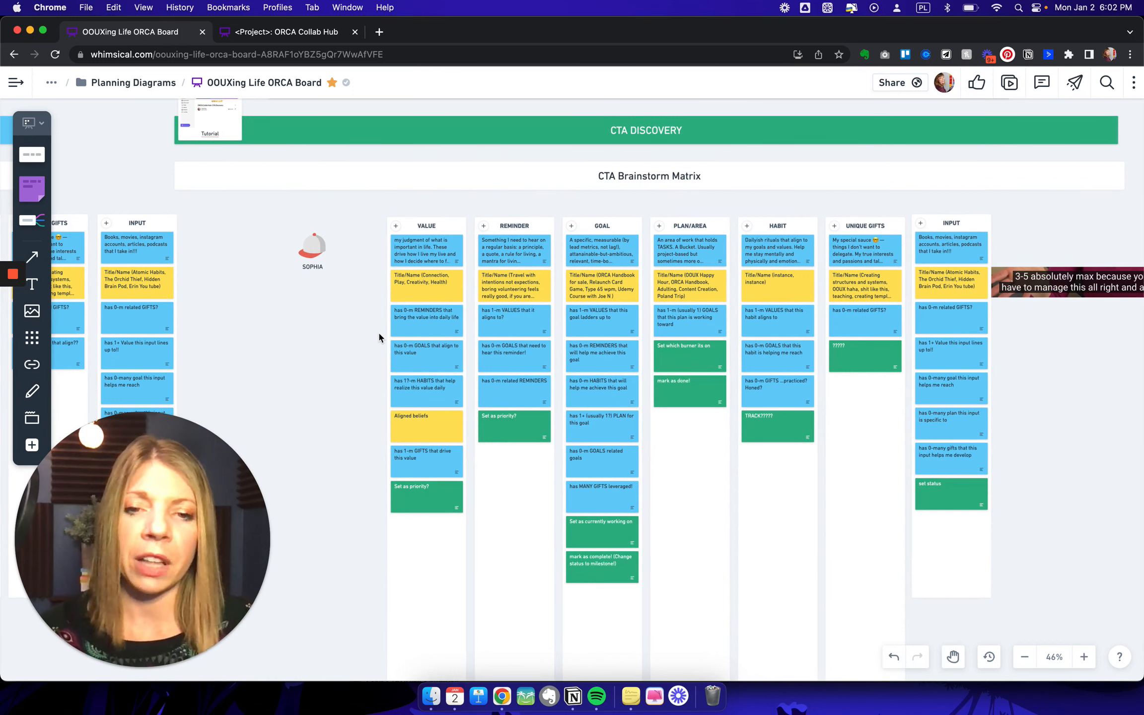
scroll(449, 428, down, 5)
scroll(448, 428, up, 6)
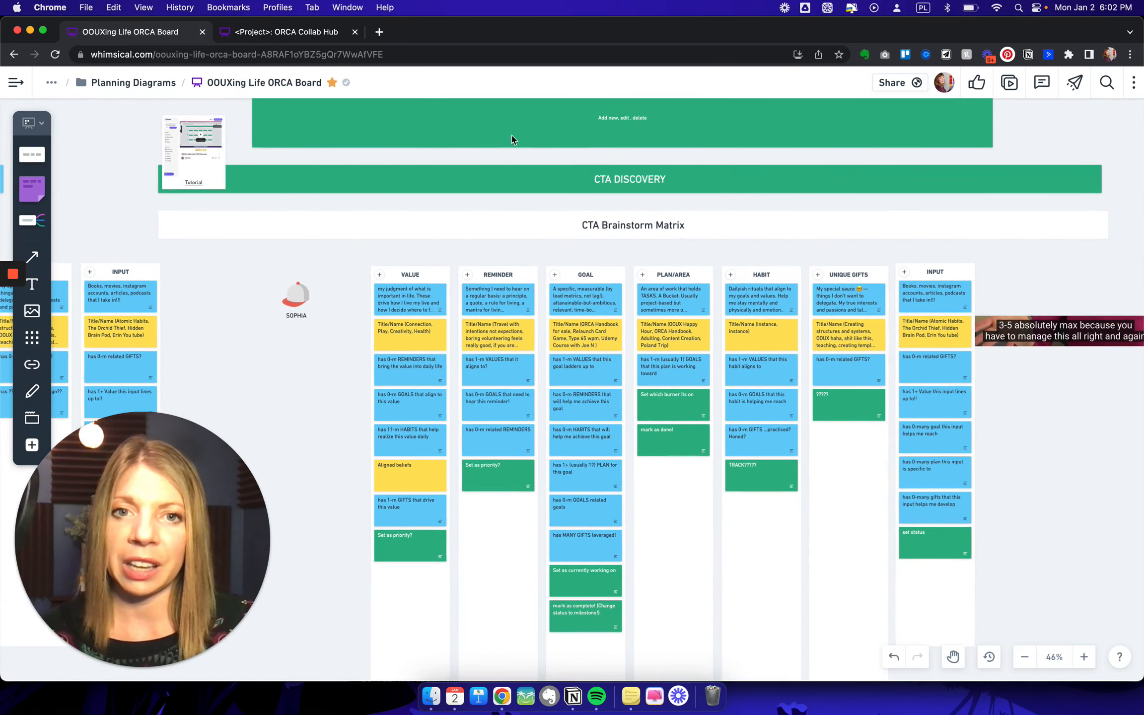
click(512, 139)
scroll(513, 140, up, 3)
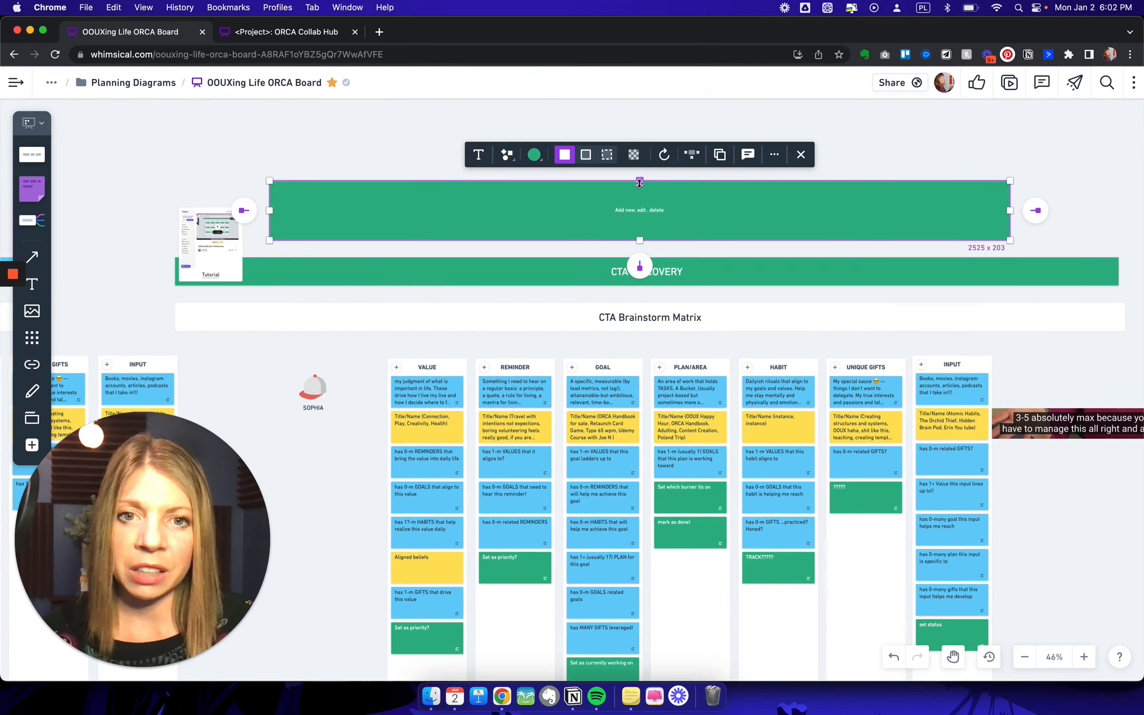
drag(640, 200, 639, 237)
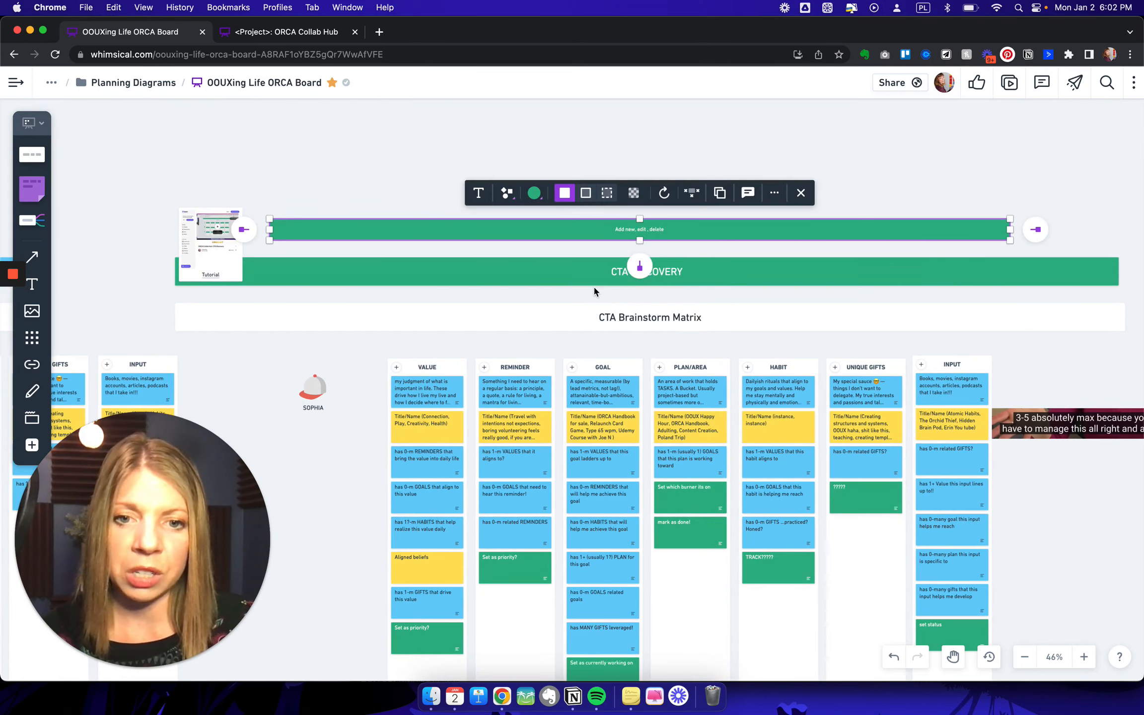
- Move the "Add new, edit, delete" banner directly above the CTA Brainstorm Matrix columns and narrow it to about 2064 to span Value through Input
scroll(594, 285, down, 3)
scroll(595, 291, down, 5)
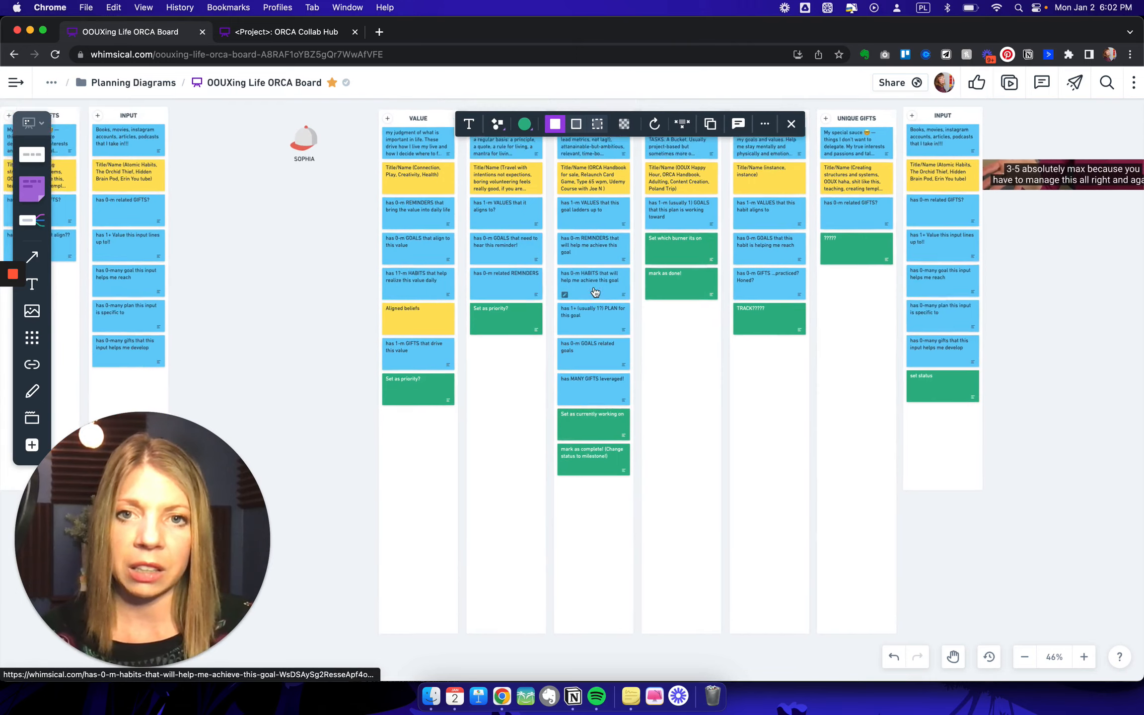
scroll(595, 292, up, 3)
scroll(596, 291, up, 3)
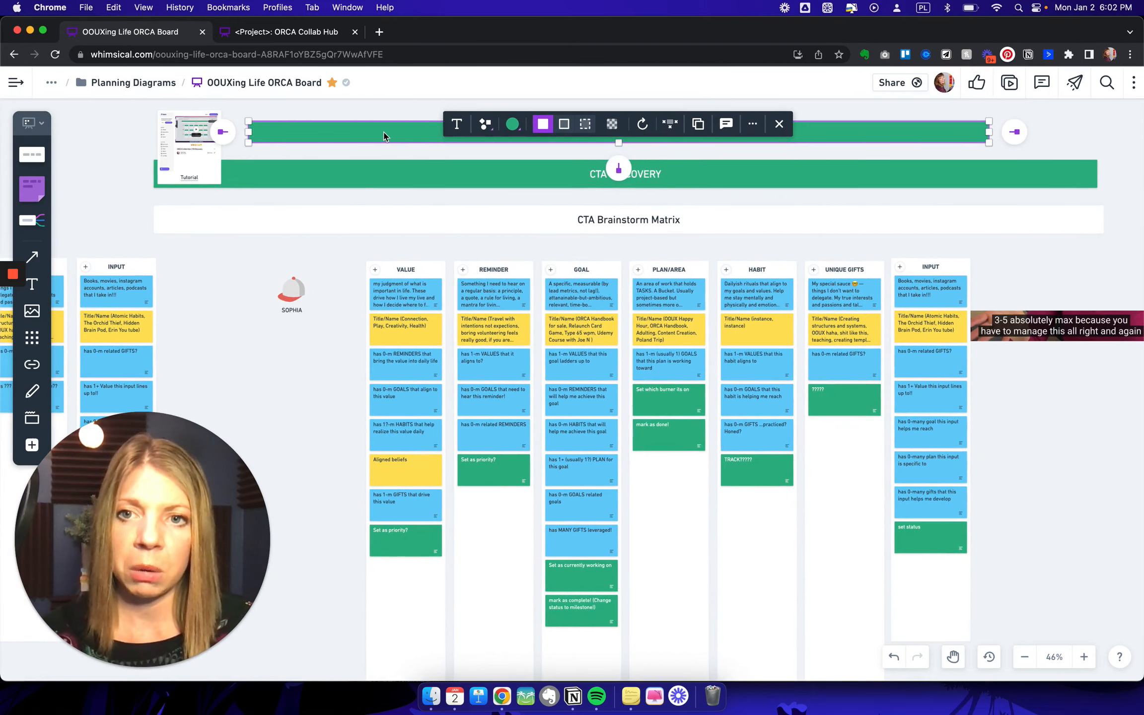
drag(447, 216, 504, 245)
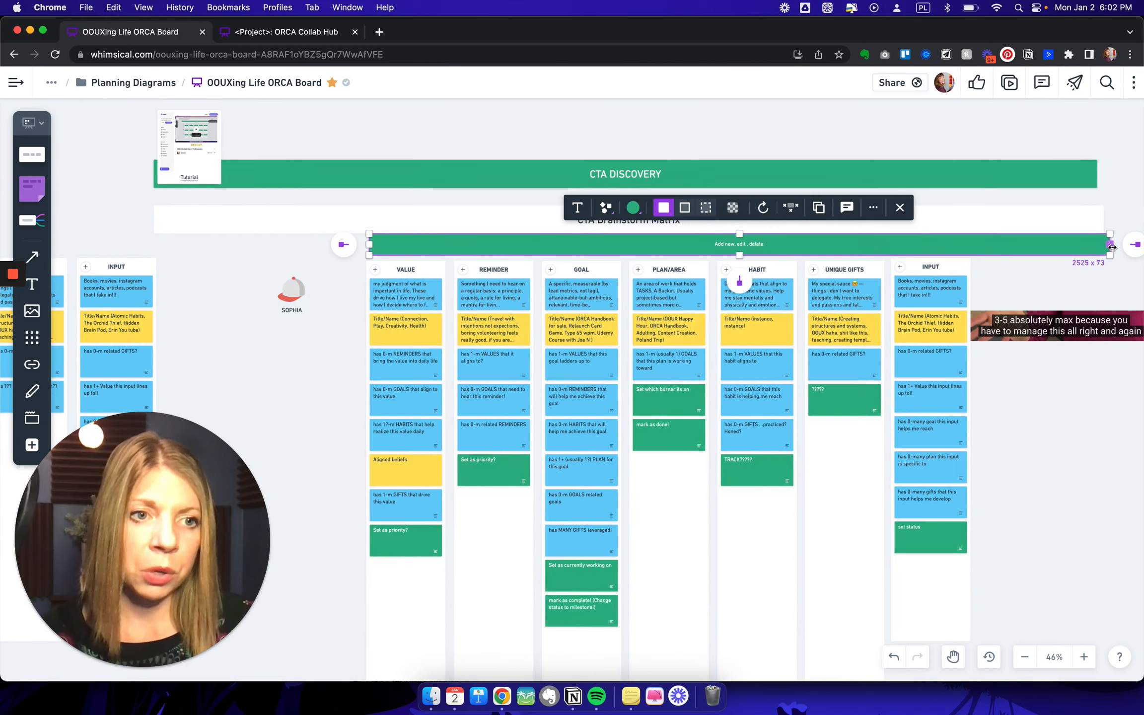
drag(1108, 247, 975, 262)
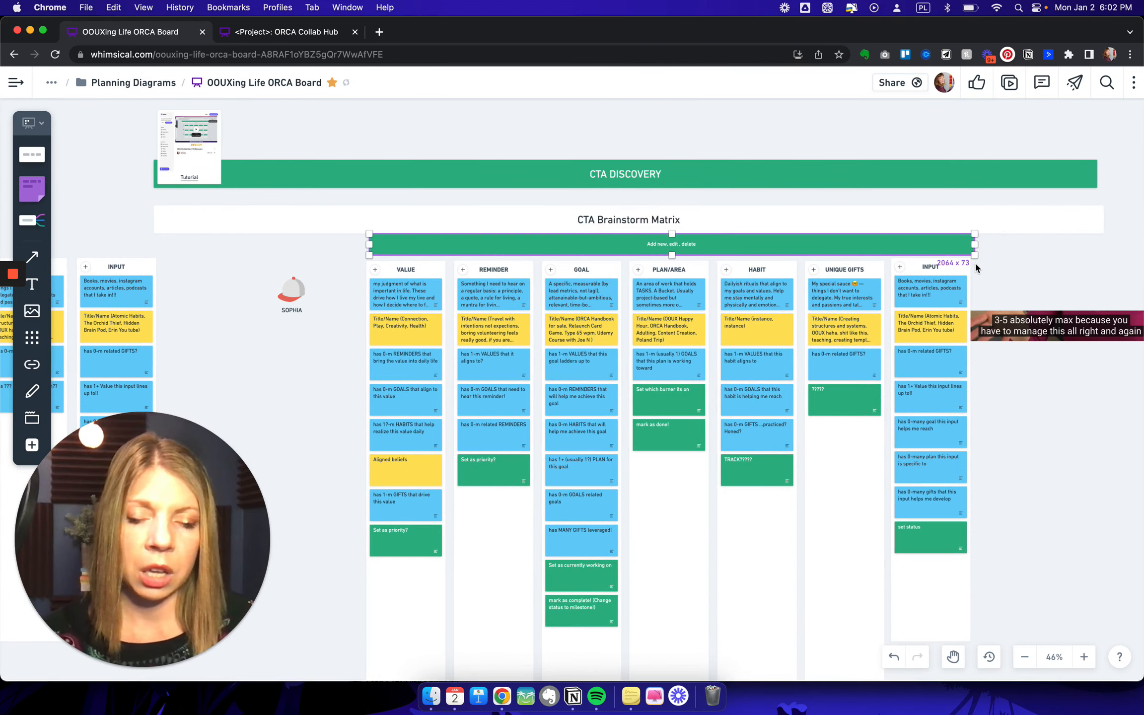
click(1013, 272)
- Examine the green CTA cards in the Value, Reminder, Goal, Plan/Area and Habit columns of the CTA Brainstorm Matrix
scroll(1012, 272, down, 1)
scroll(1012, 271, up, 5)
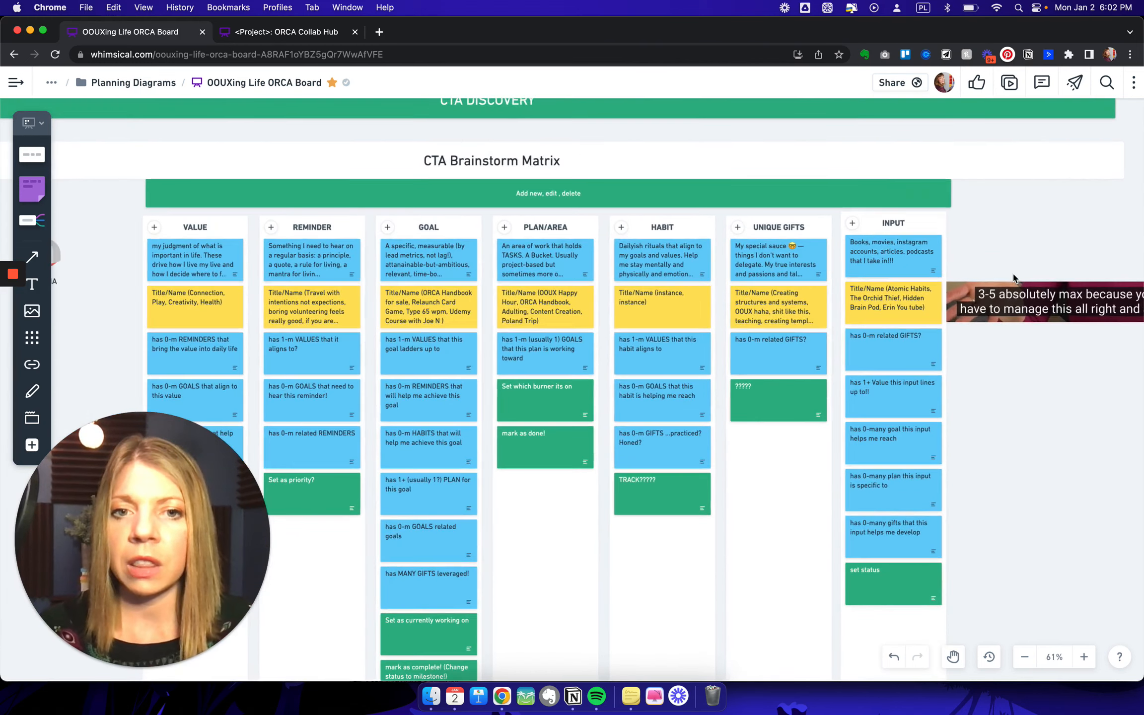
scroll(1012, 277, left, 10)
scroll(1012, 277, down, 3)
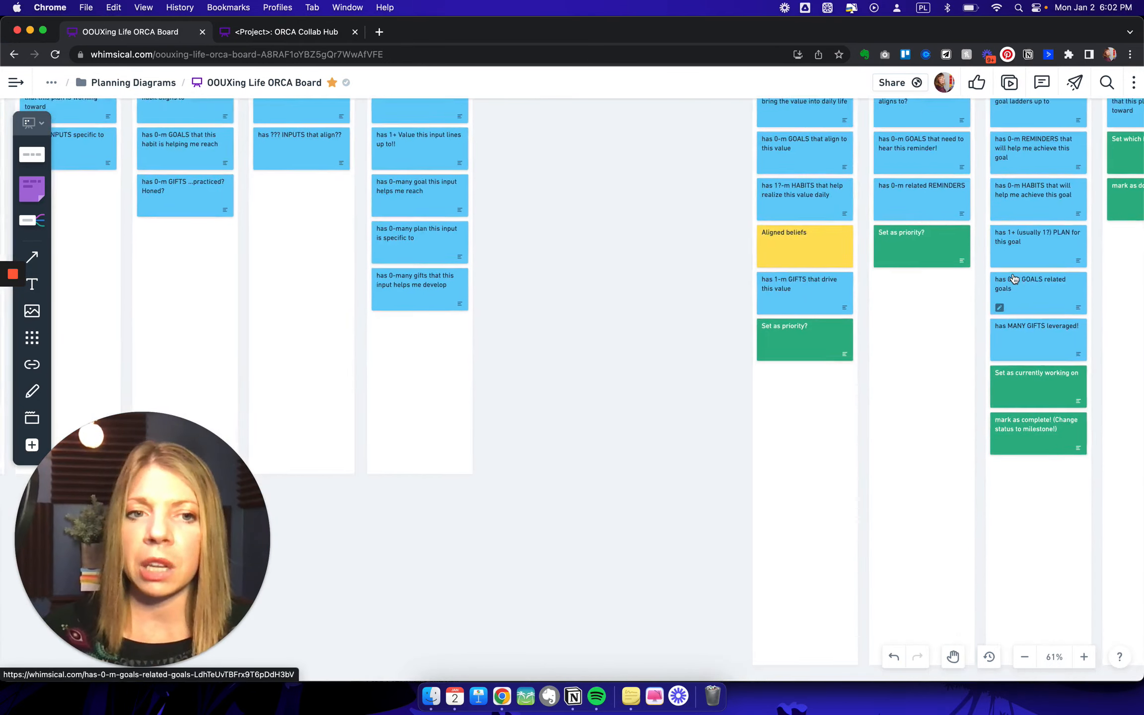
scroll(1013, 272, right, 5)
scroll(1012, 271, up, 3)
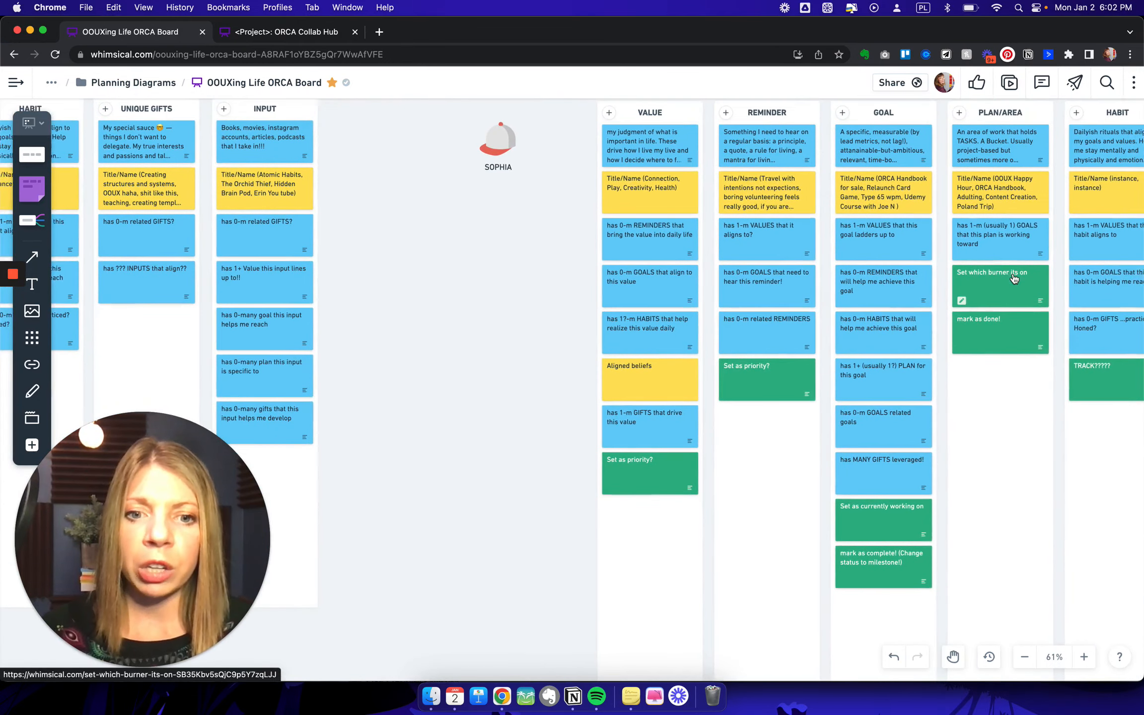
scroll(659, 464, right, 3)
scroll(659, 463, up, 1)
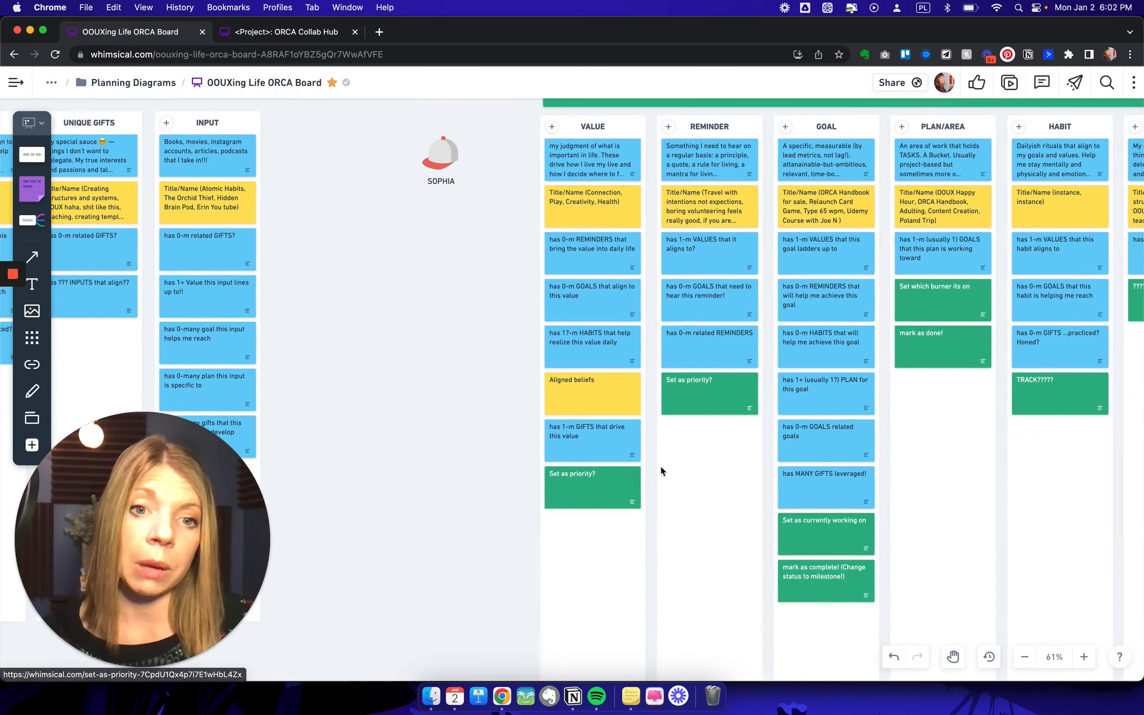
- View the details of the Plan/Area card "Set which burner its on", close them and view the matrix columns through Input
click(930, 303)
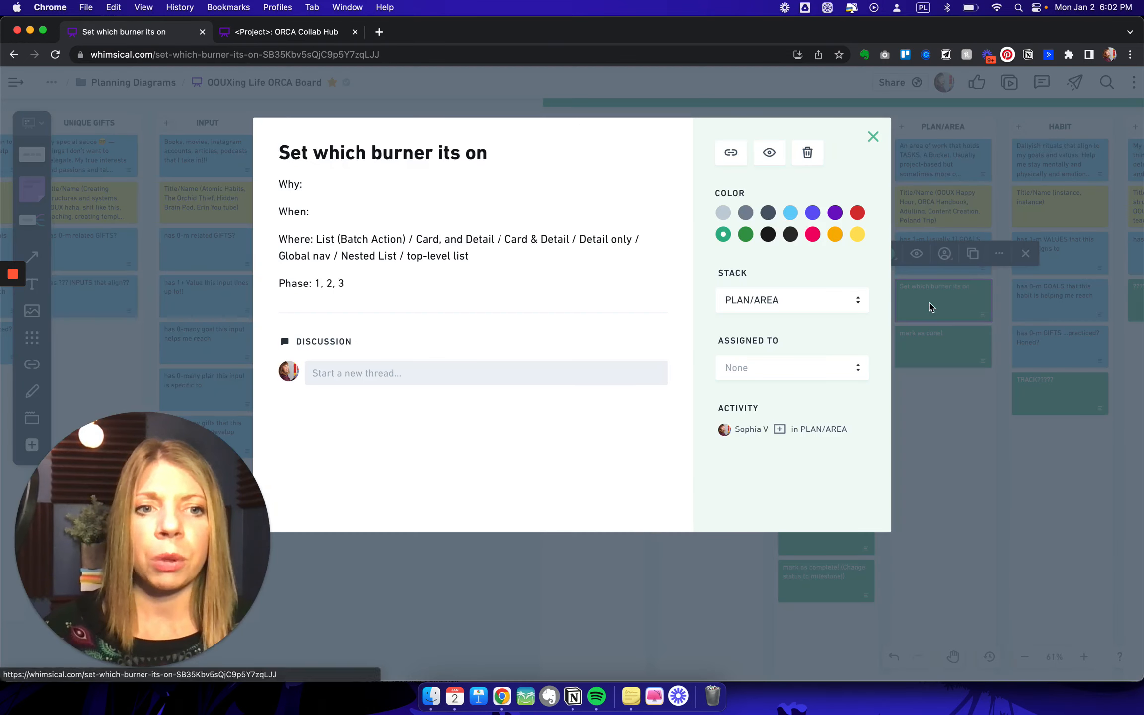
click(1052, 217)
scroll(994, 331, right, 4)
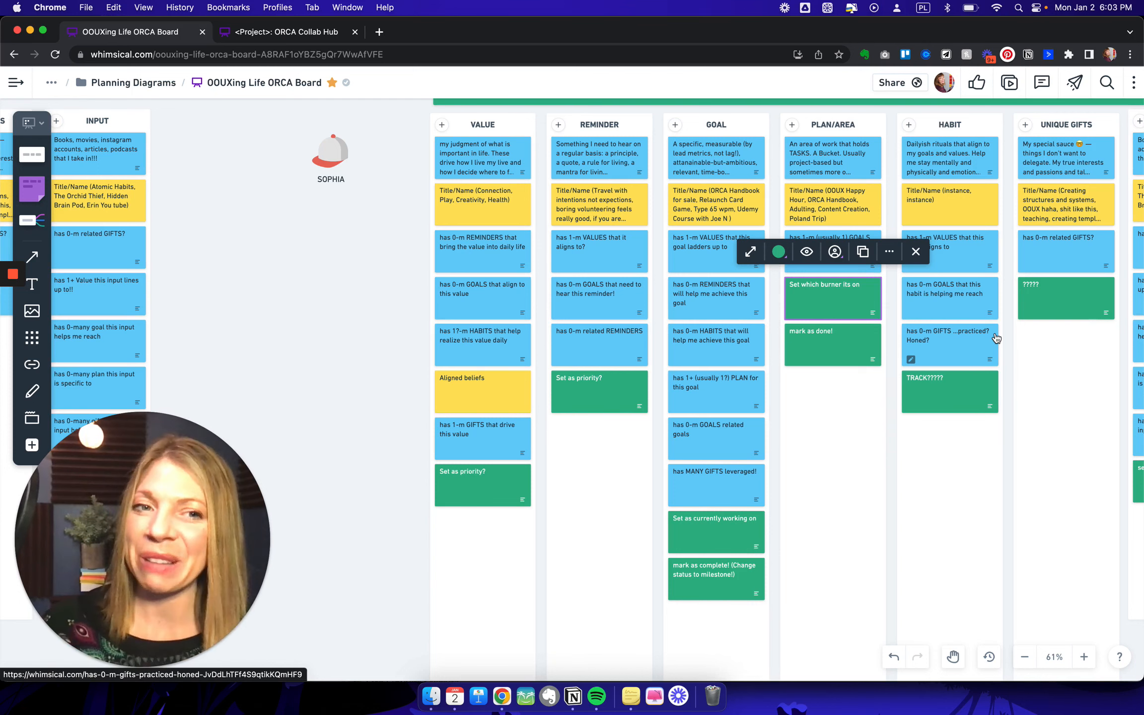
scroll(996, 338, right, 10)
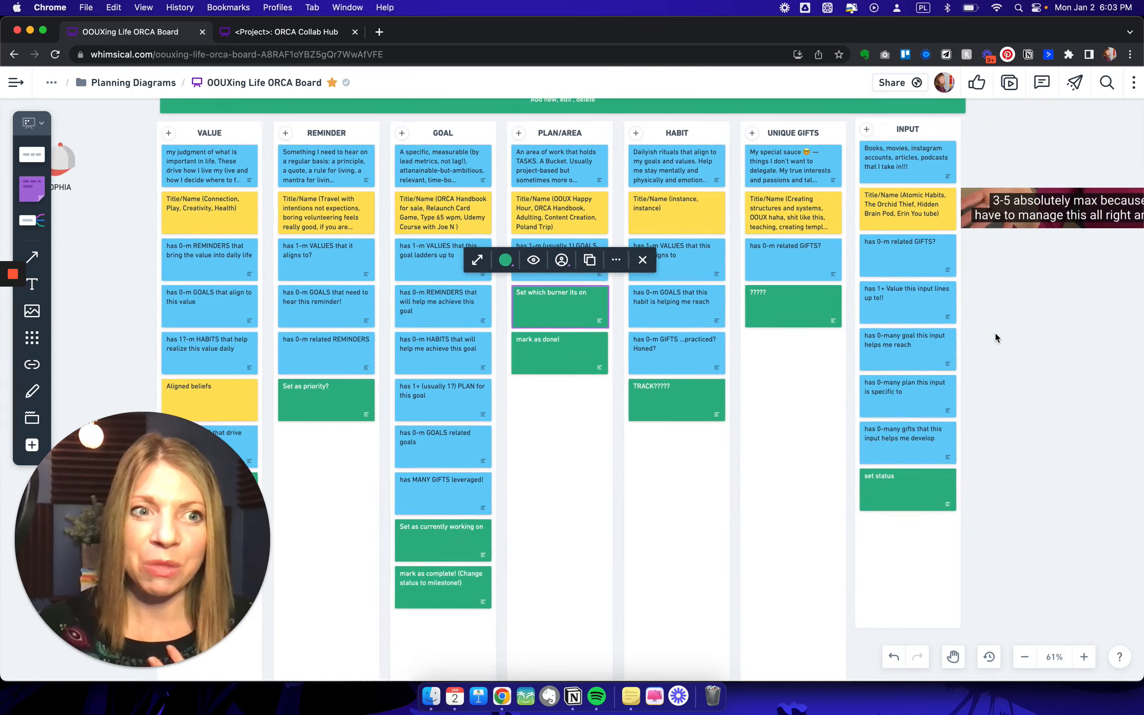
- Go from the CTA Brainstorm Matrix to the Object Map under Attribute Discovery and view its columns from Value to Input
scroll(995, 334, right, 3)
click(995, 333)
scroll(972, 381, right, 1)
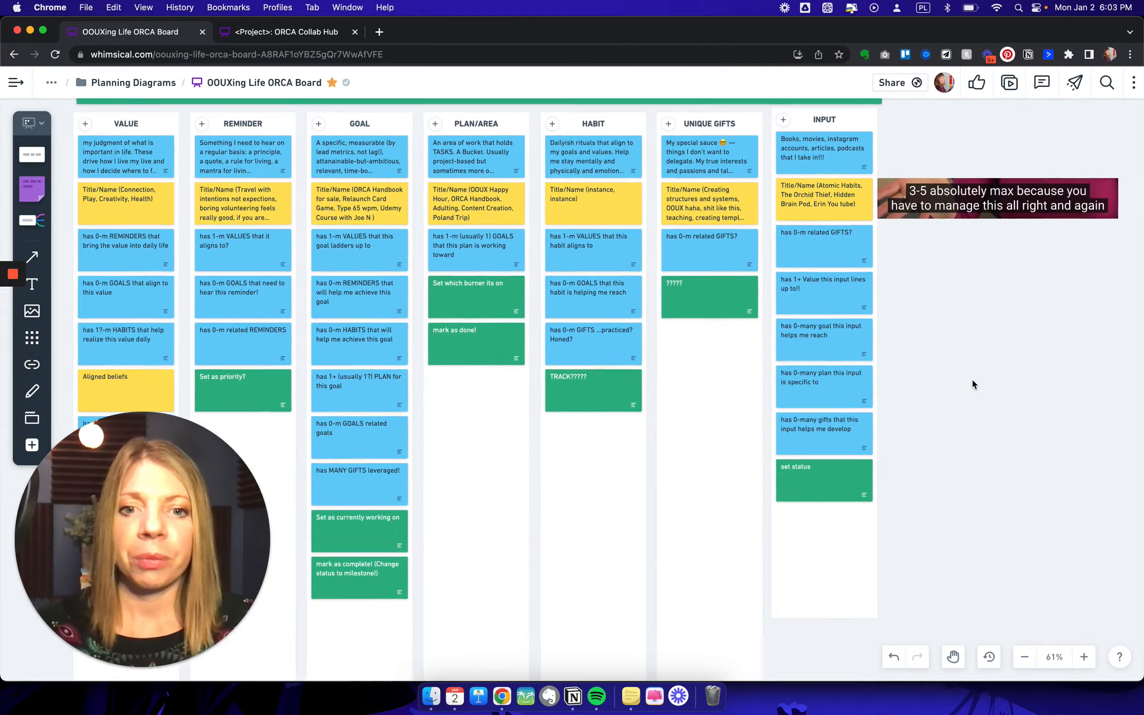
scroll(971, 377, right, 20)
scroll(972, 377, up, 8)
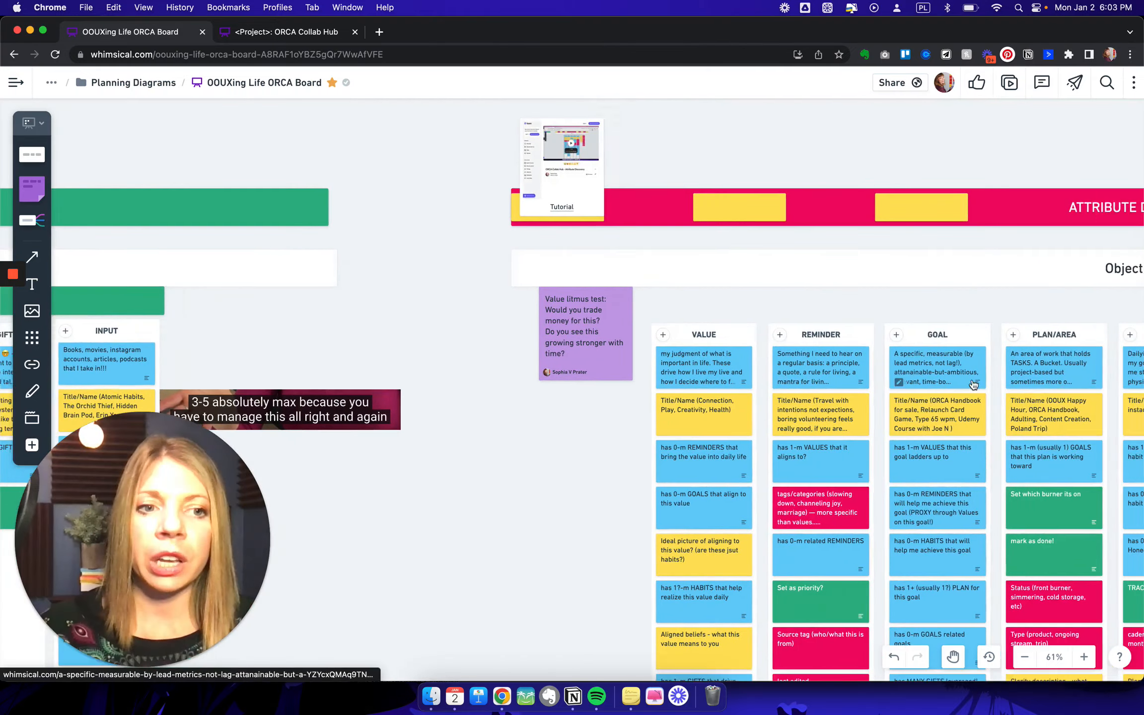
scroll(970, 381, right, 4)
scroll(968, 380, right, 20)
scroll(968, 380, down, 1)
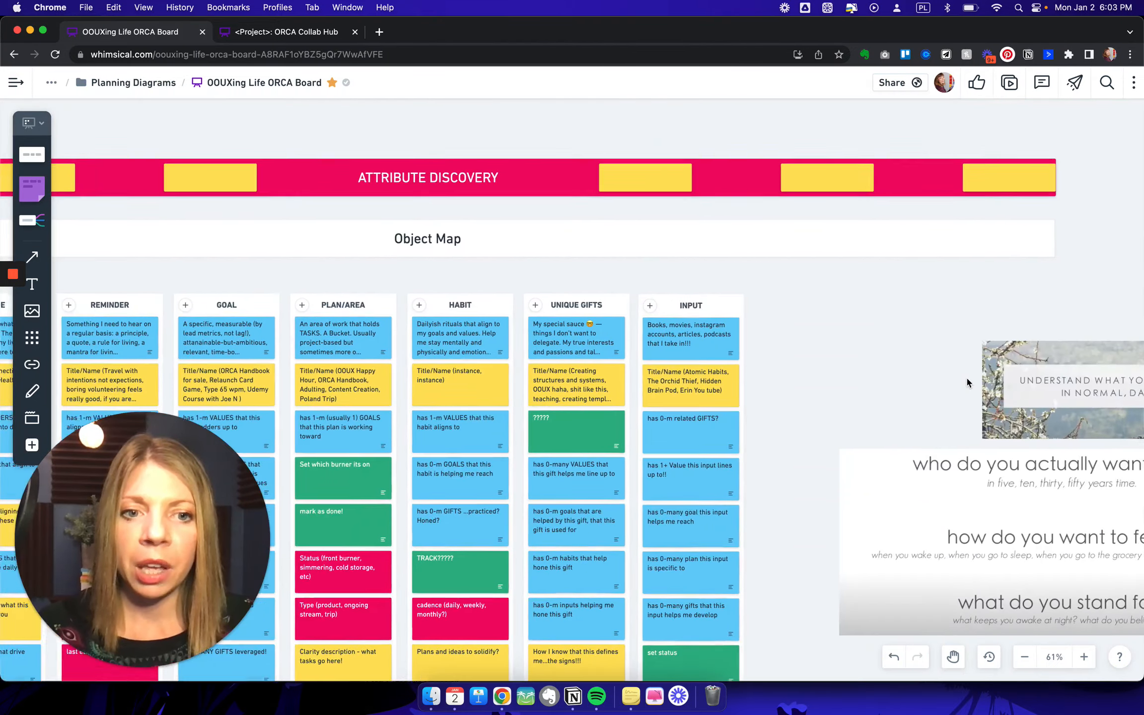
scroll(966, 379, left, 7)
scroll(967, 380, down, 4)
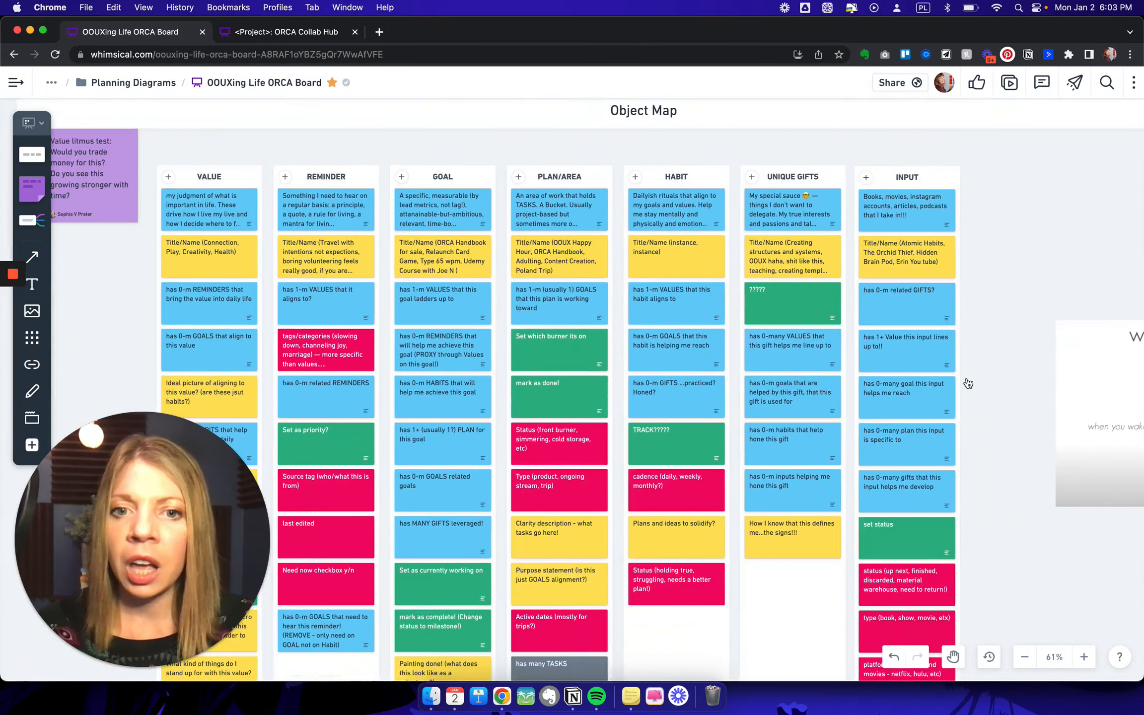
scroll(967, 382, left, 4)
scroll(967, 382, down, 3)
scroll(966, 381, up, 1)
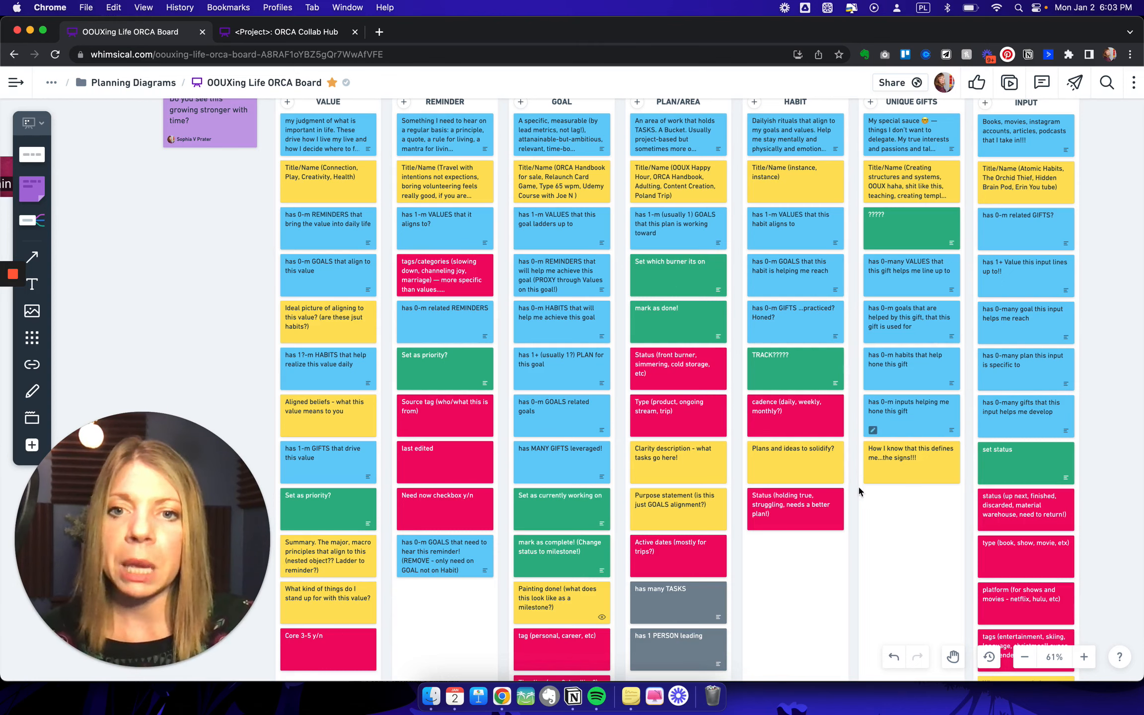
- Examine the pink and yellow attribute cards added to the Object Map, including the Reminder column's tags/categories, source tag and last edited
scroll(852, 489, up, 1)
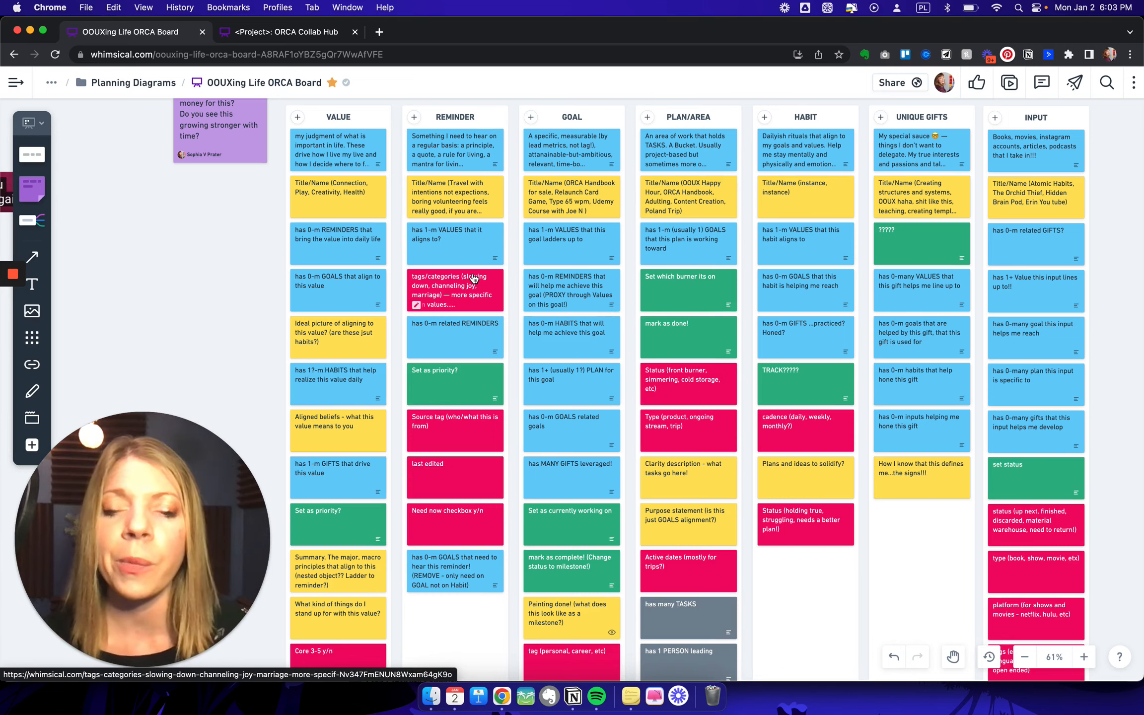
scroll(476, 428, down, 5)
scroll(475, 428, left, 3)
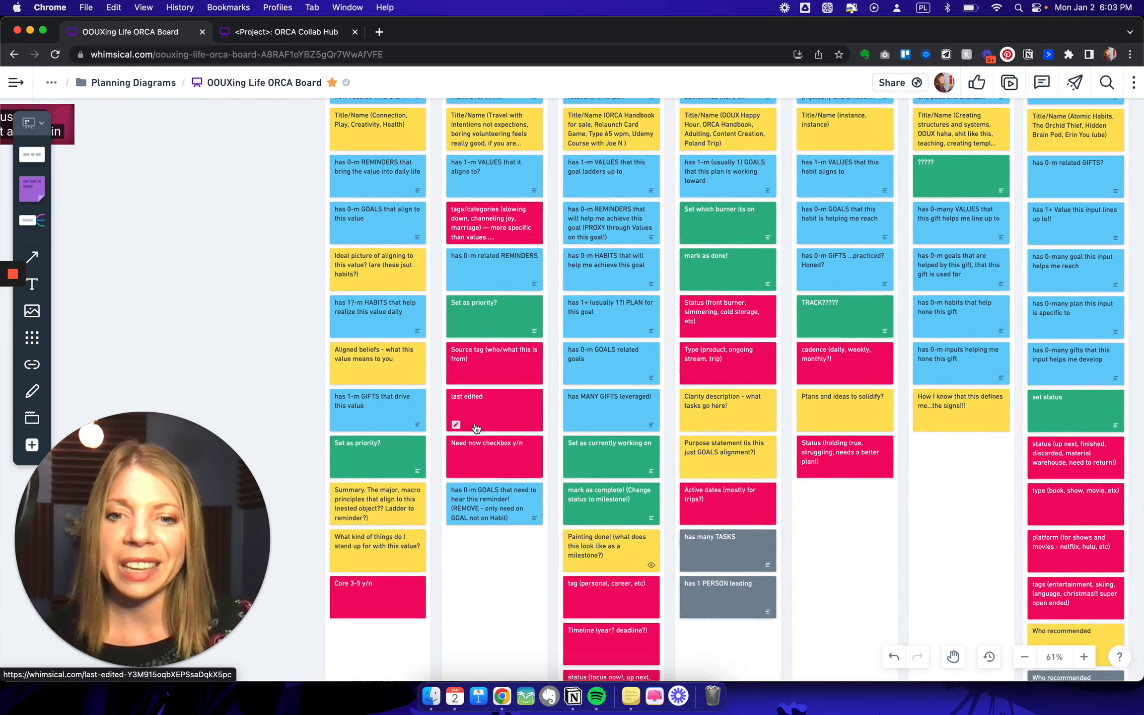
scroll(475, 428, up, 5)
scroll(476, 428, right, 3)
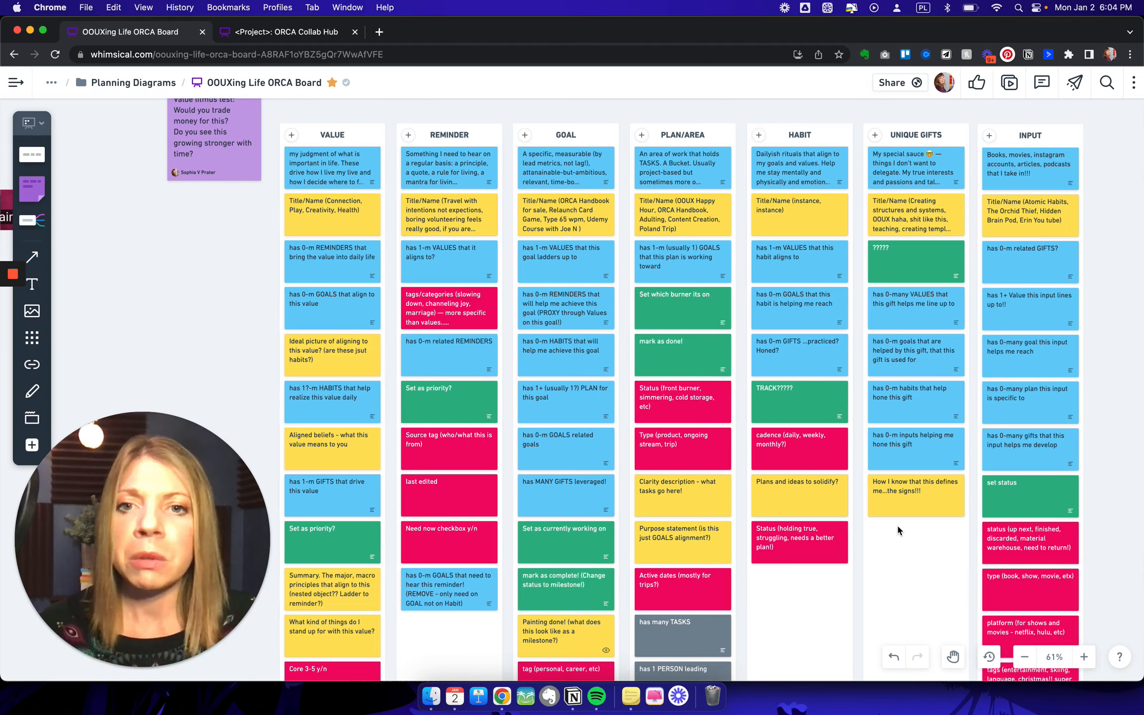
scroll(897, 530, down, 2)
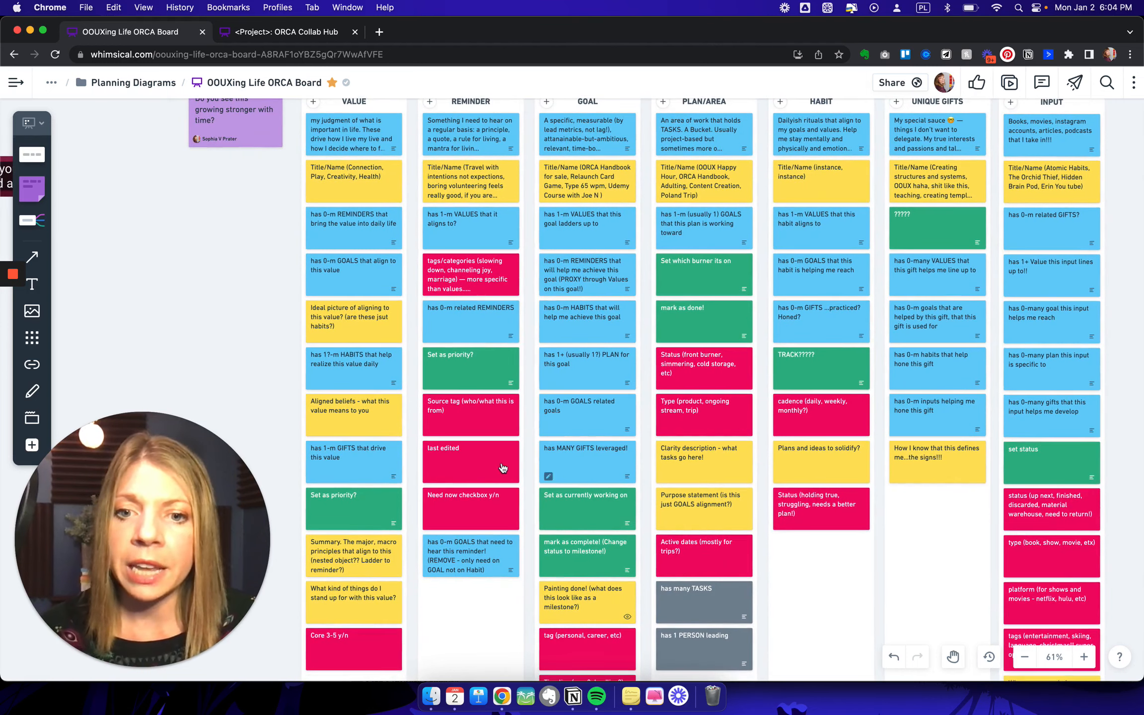
scroll(499, 468, up, 1)
scroll(498, 469, up, 1)
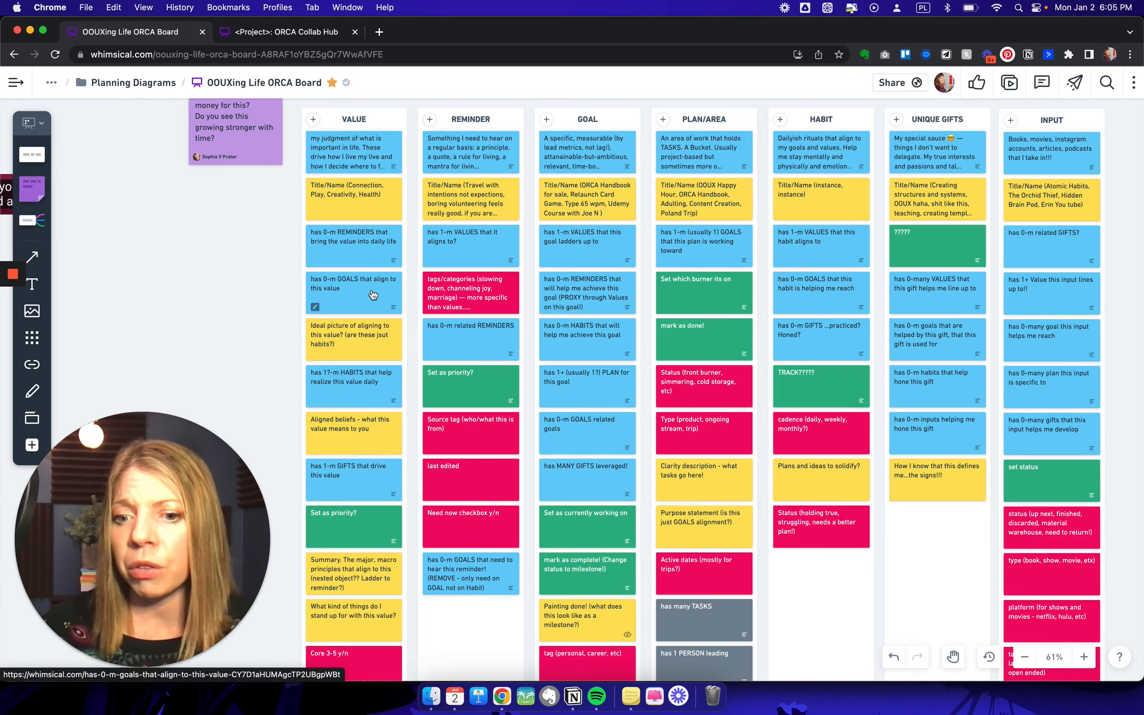
scroll(372, 294, down, 3)
scroll(372, 294, up, 5)
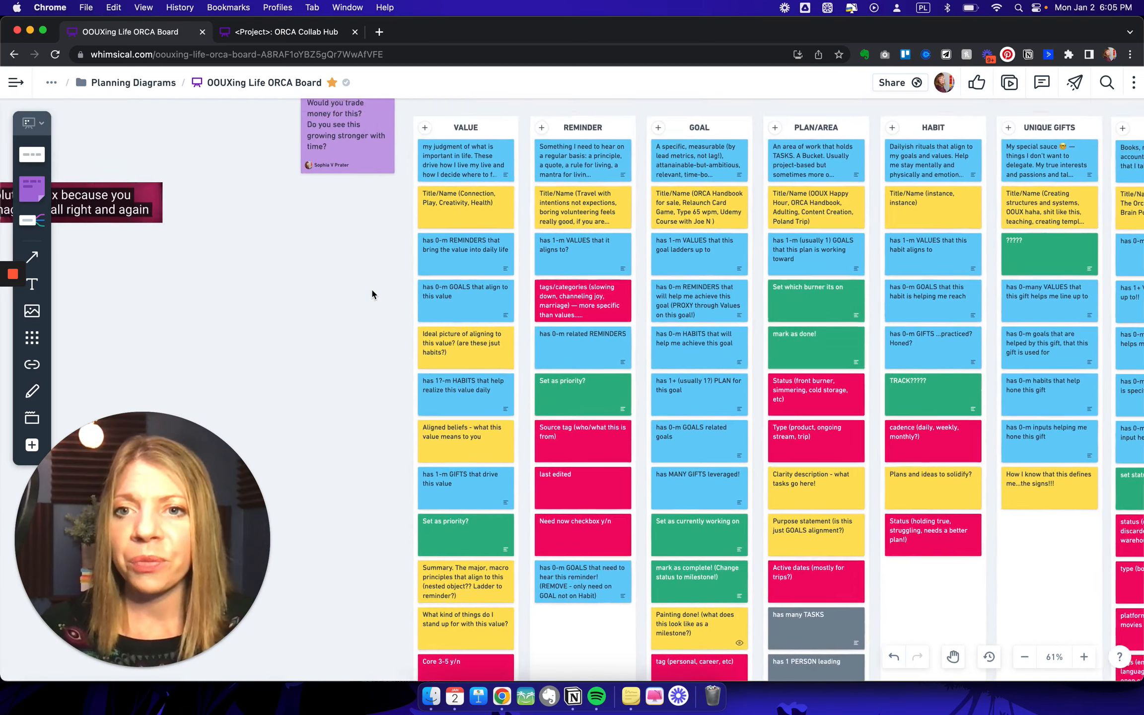
- Move the "3-5 absolutely max" caption image under the purple "Value litmus test" note, right beside the Object Map's Value column
scroll(372, 294, left, 5)
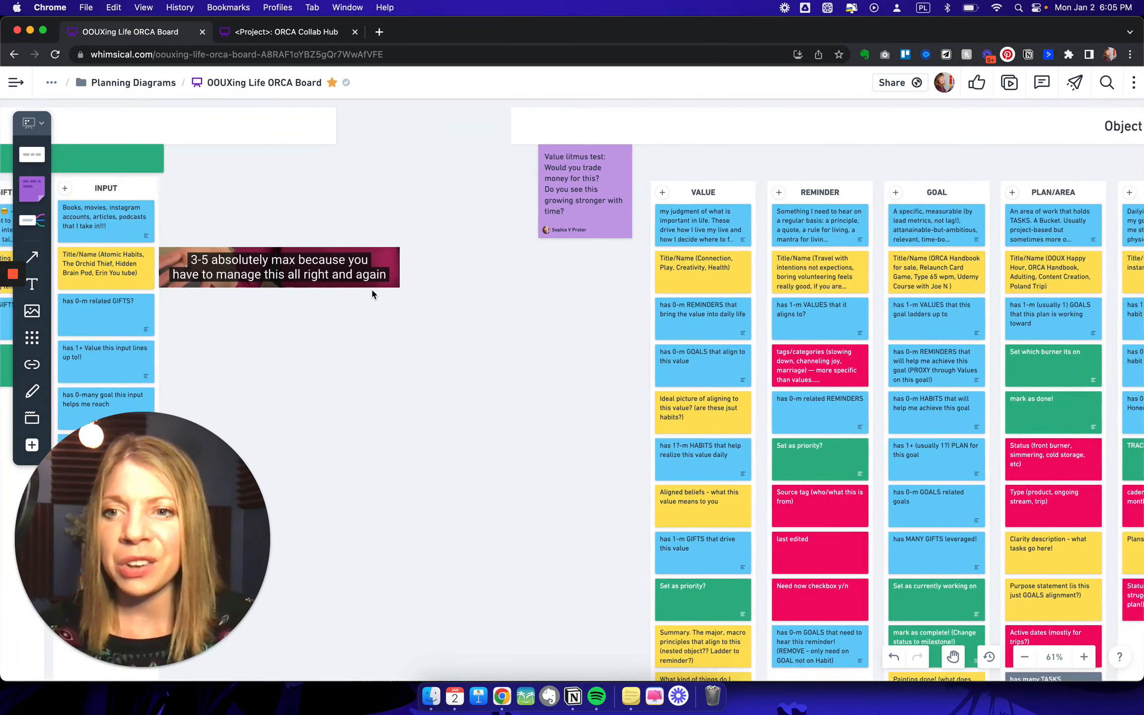
scroll(372, 290, left, 1)
click(348, 274)
drag(348, 274, 585, 295)
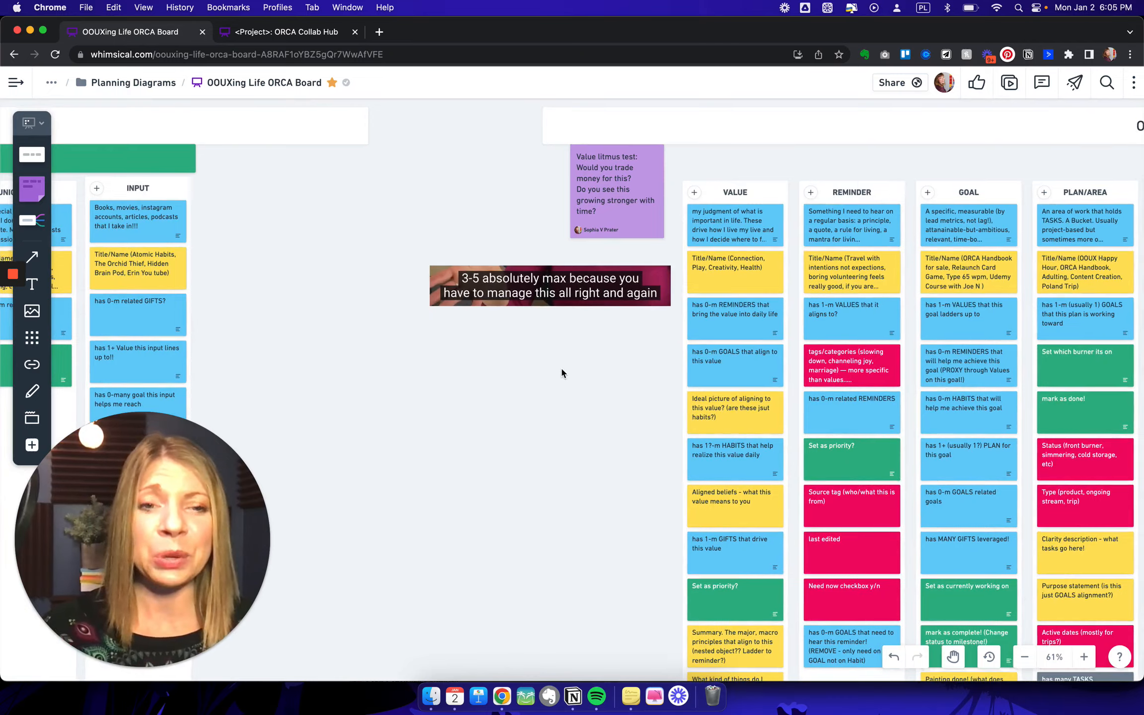
- Examine the Value column's cards in the Object Map, from the title down to "Core 3-5 y/n", and the neighbouring Reminder cards
scroll(560, 366, down, 1)
scroll(560, 367, right, 1)
scroll(562, 373, down, 5)
scroll(562, 374, right, 3)
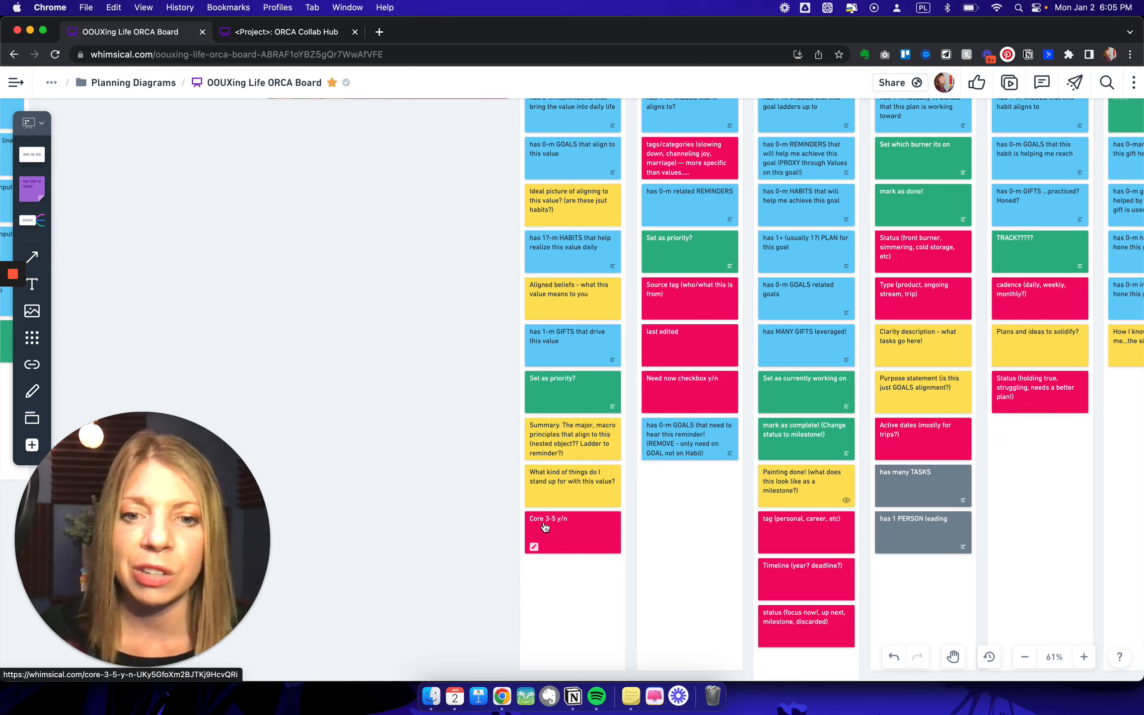
scroll(544, 527, up, 3)
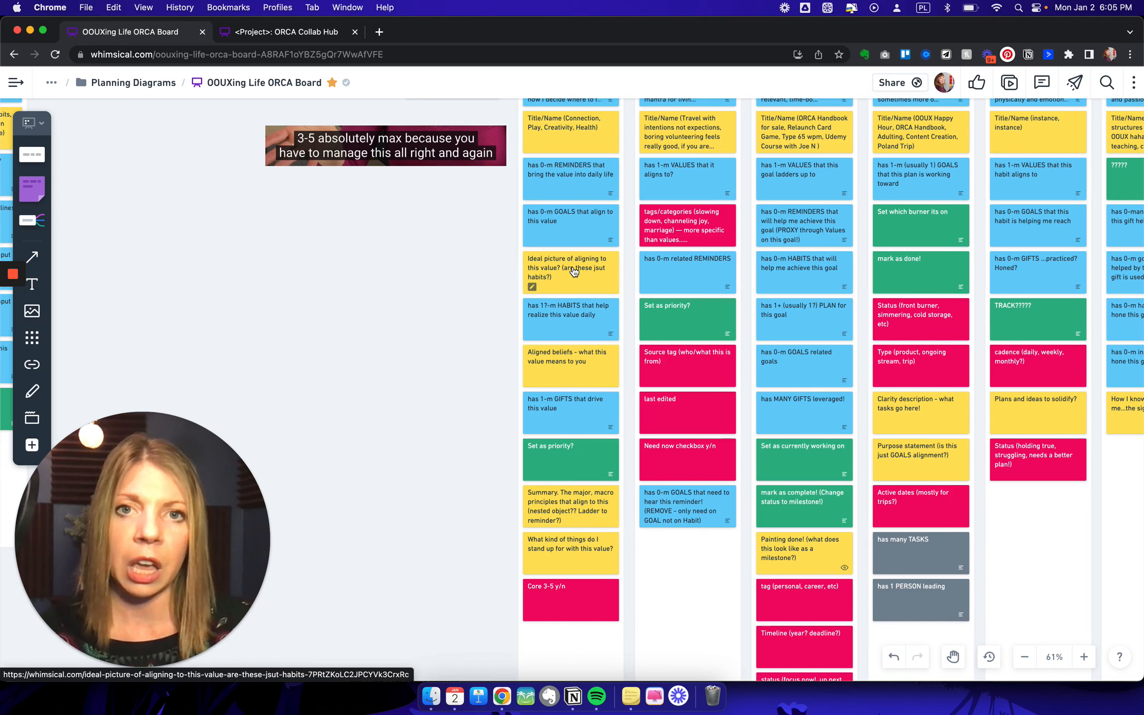
scroll(568, 409, up, 4)
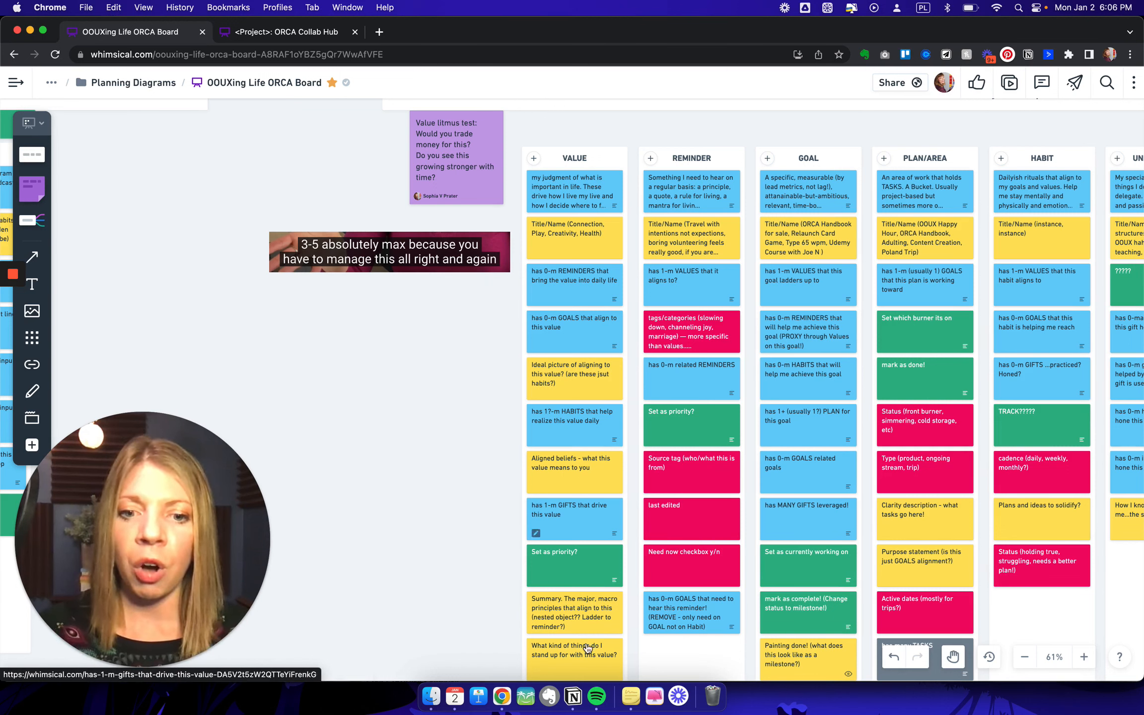
scroll(587, 635, down, 1)
scroll(586, 634, down, 3)
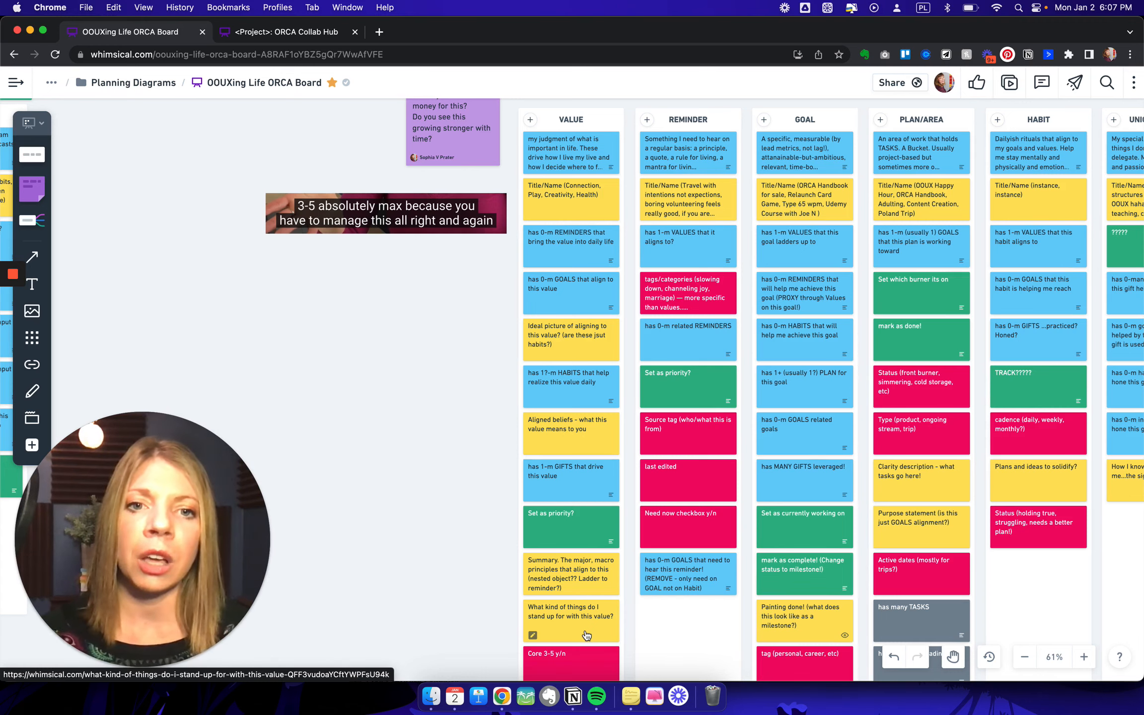
scroll(670, 419, right, 3)
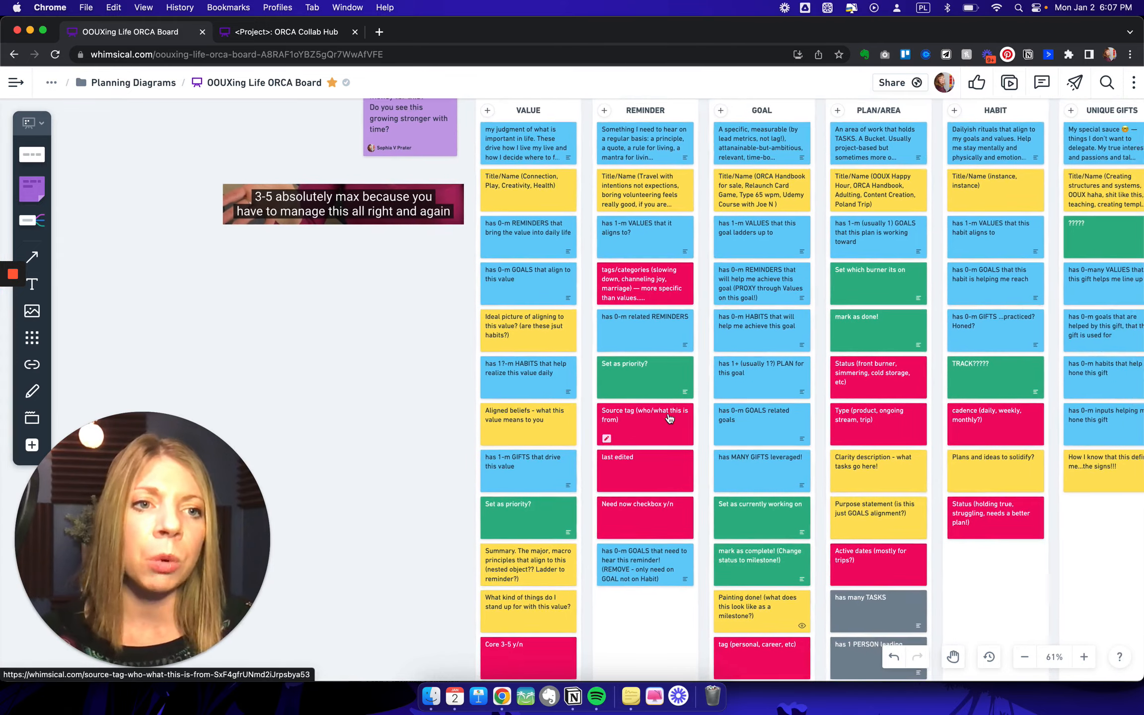
- Examine the Goal, Plan/Area, Habit, Unique Gifts and Input columns of the Object Map
scroll(669, 418, right, 2)
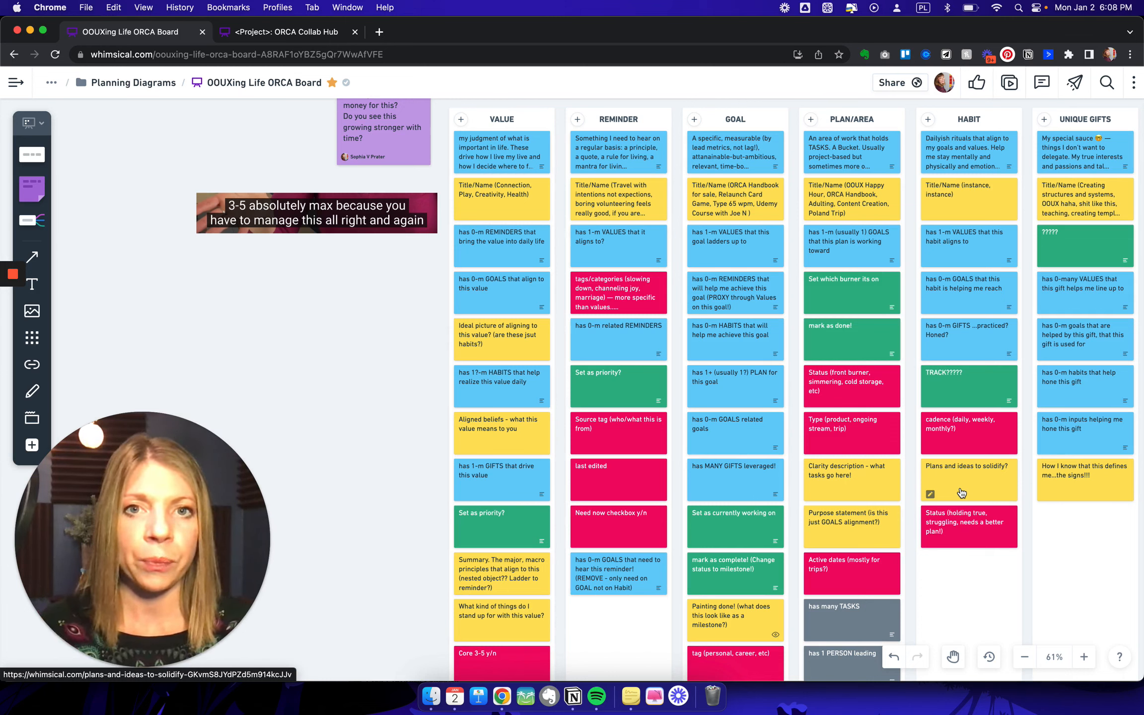
scroll(961, 491, right, 5)
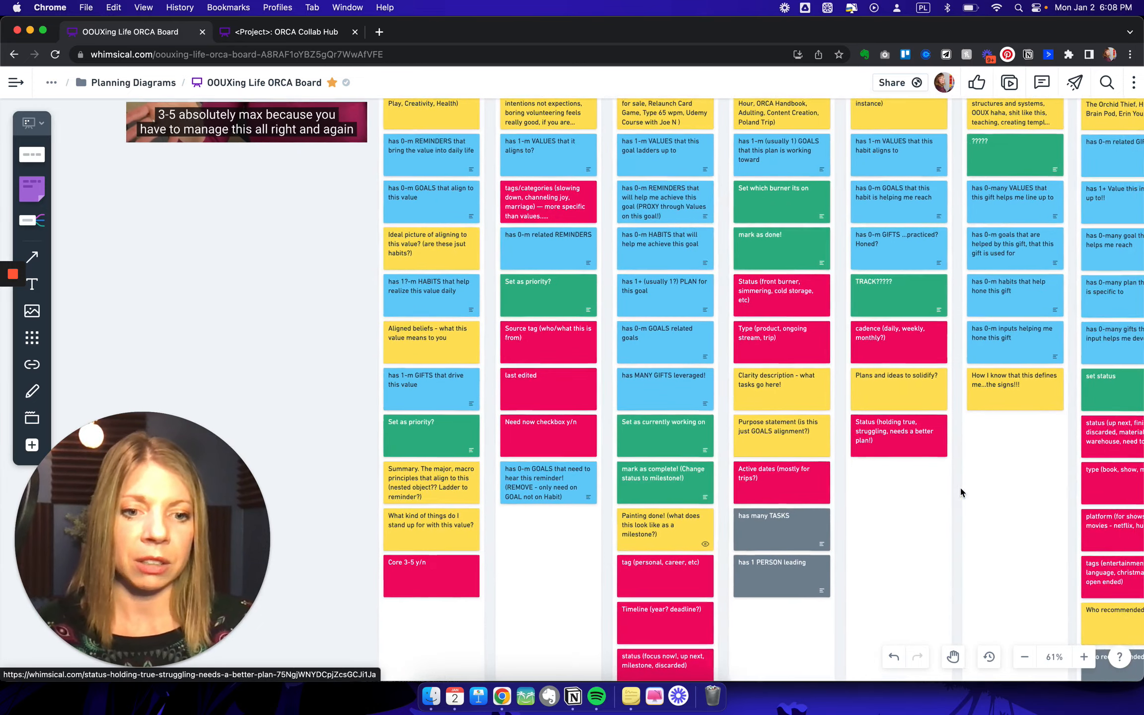
scroll(962, 492, up, 3)
scroll(962, 492, down, 3)
scroll(818, 527, up, 3)
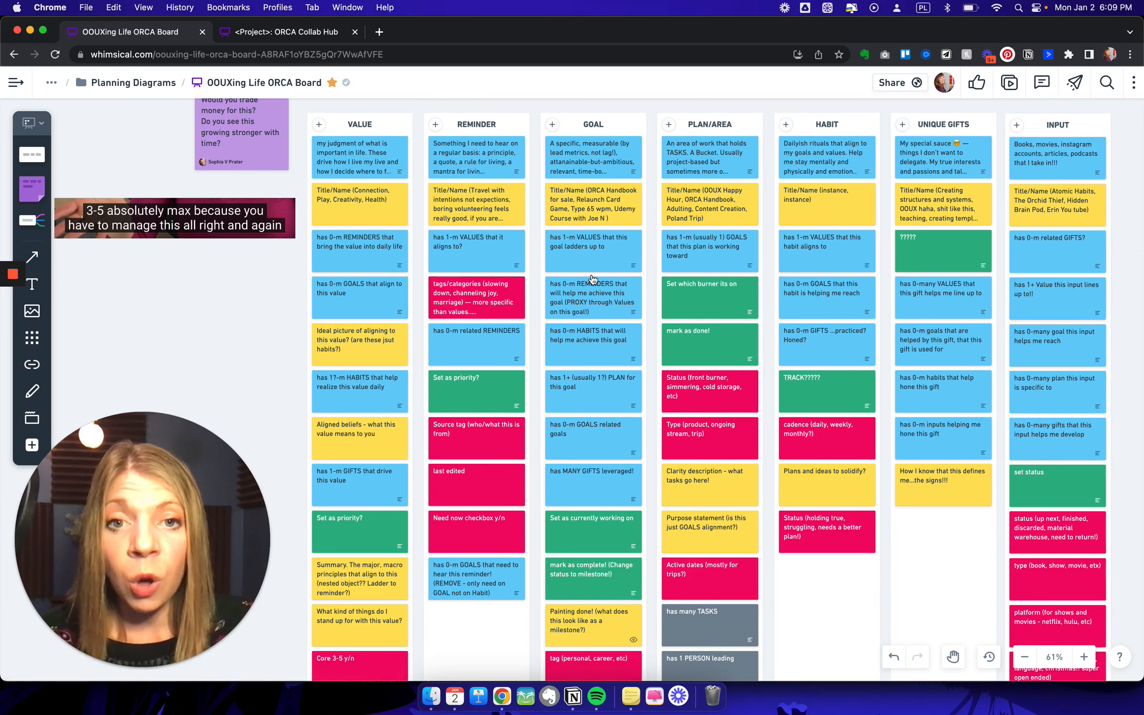
scroll(594, 288, down, 2)
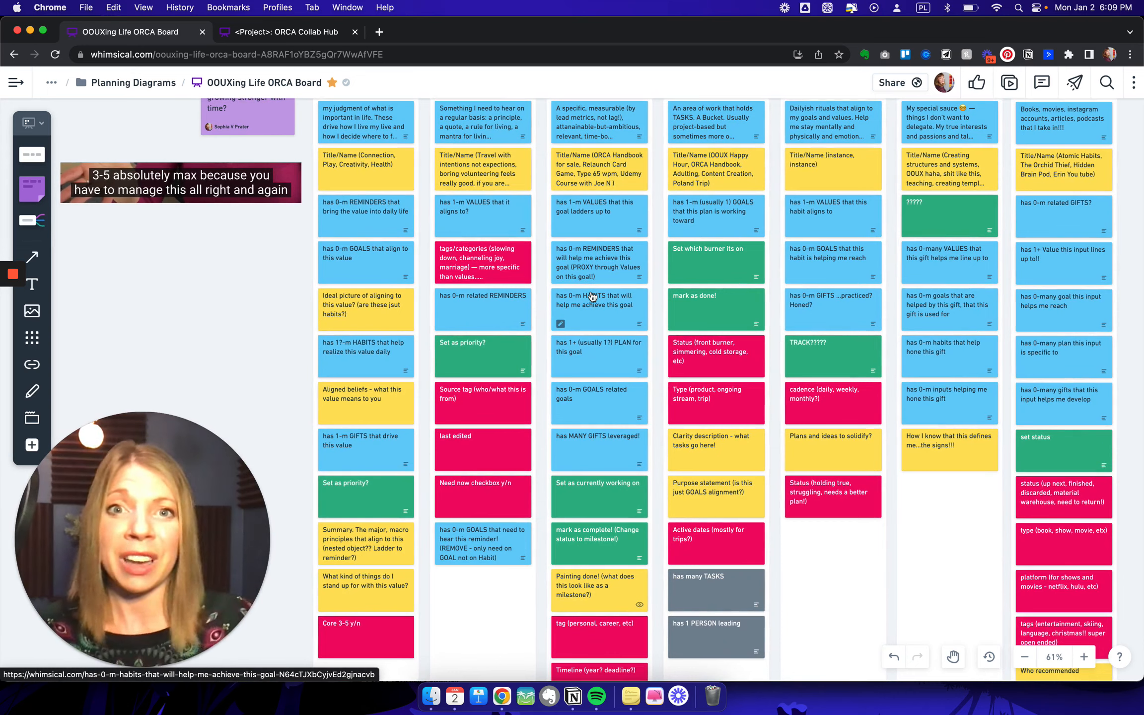
scroll(590, 296, up, 3)
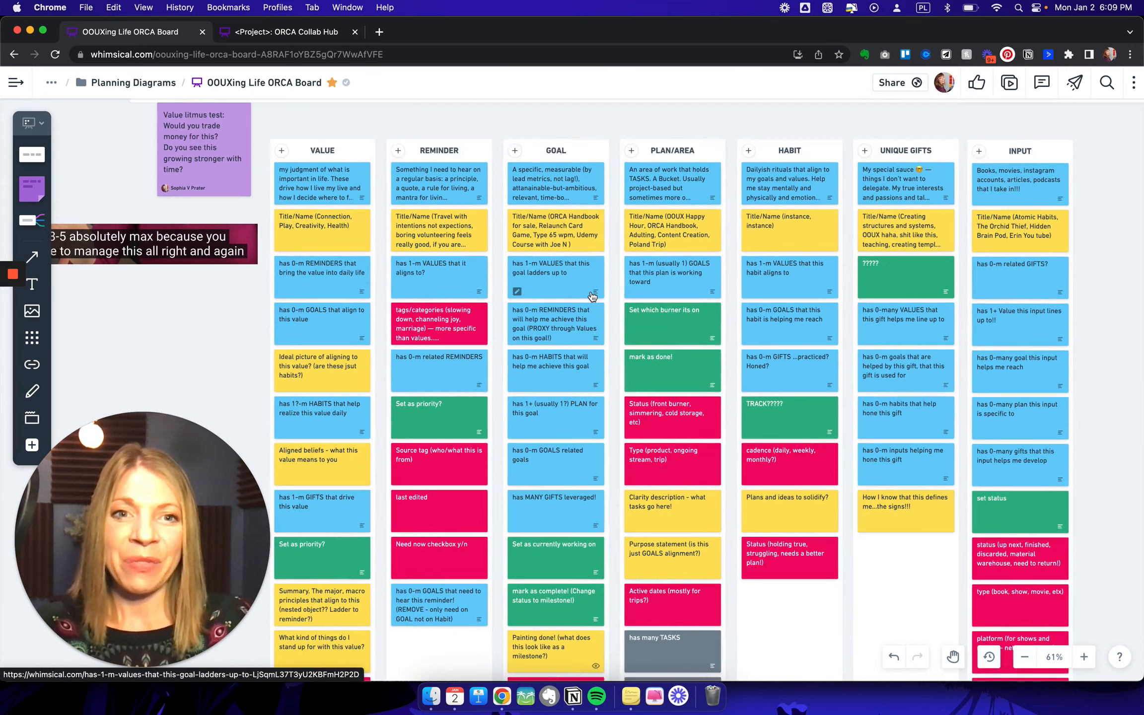
scroll(591, 296, right, 1)
scroll(591, 296, down, 1)
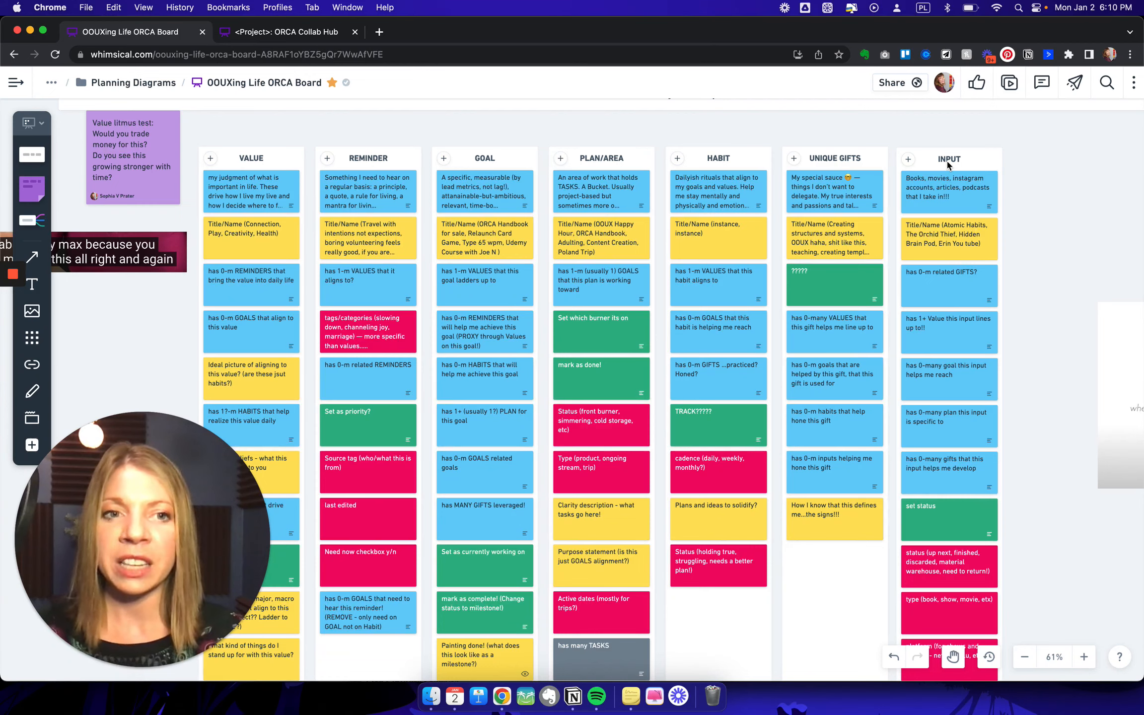
- Go back past the CTA Brainstorm Matrix to the Nested-Object Matrix and examine its INPUTS relationship cards and Input column
scroll(688, 193, left, 15)
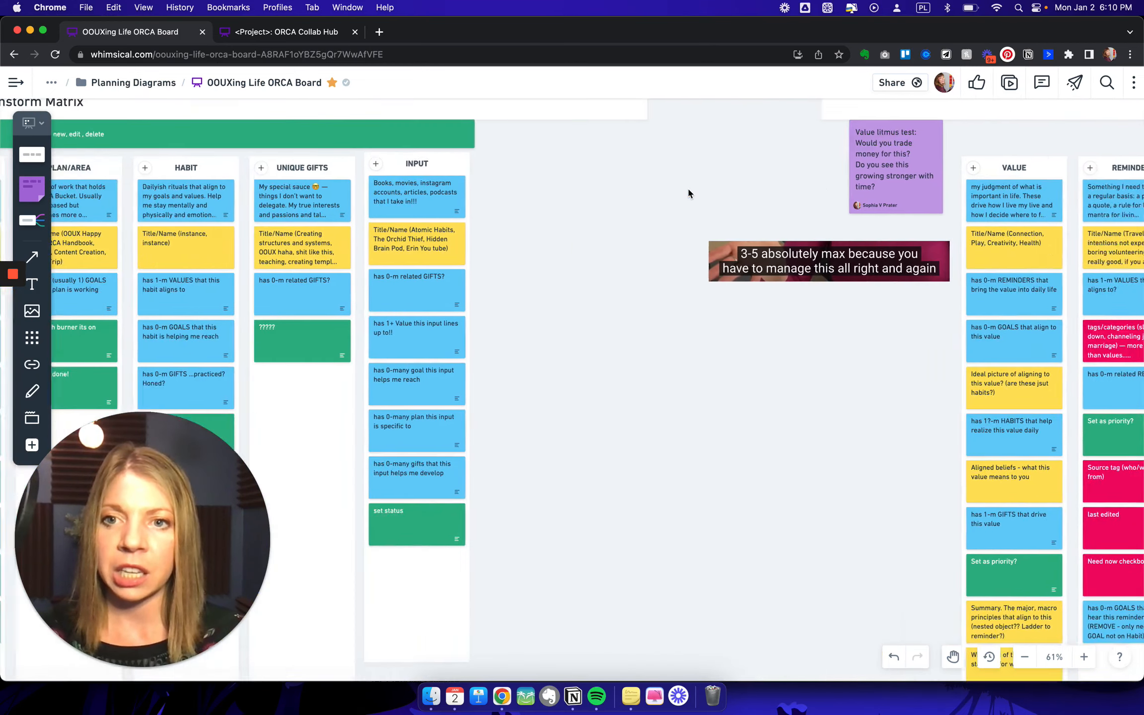
scroll(688, 194, left, 7)
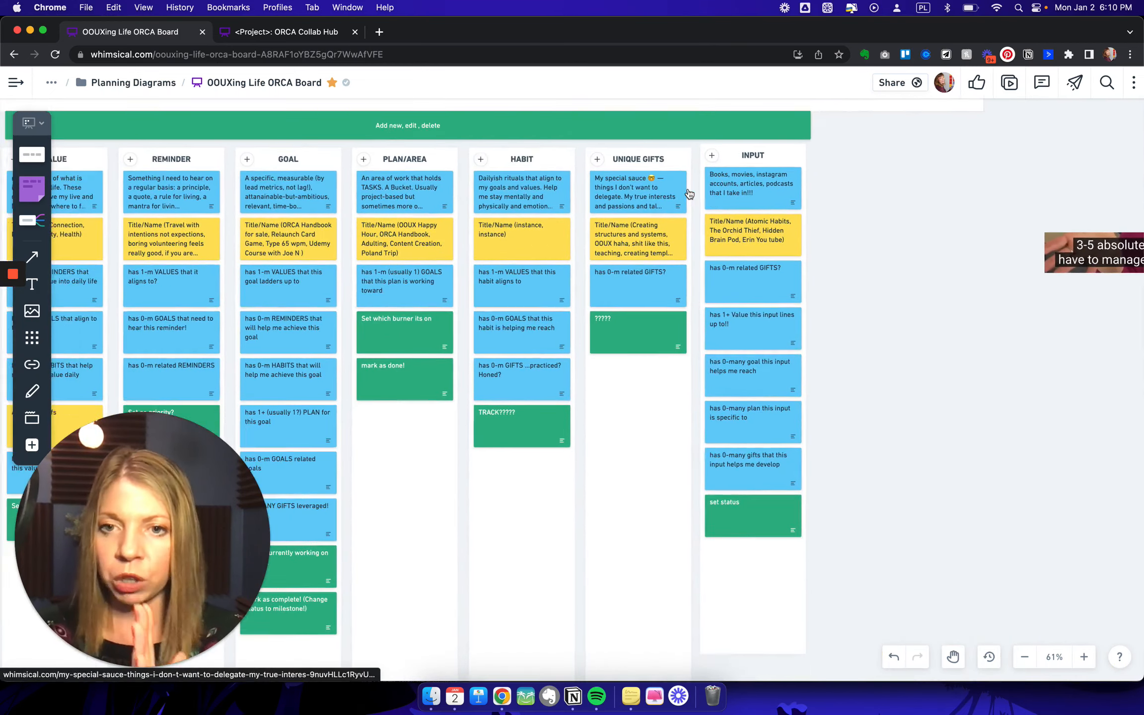
scroll(688, 193, left, 5)
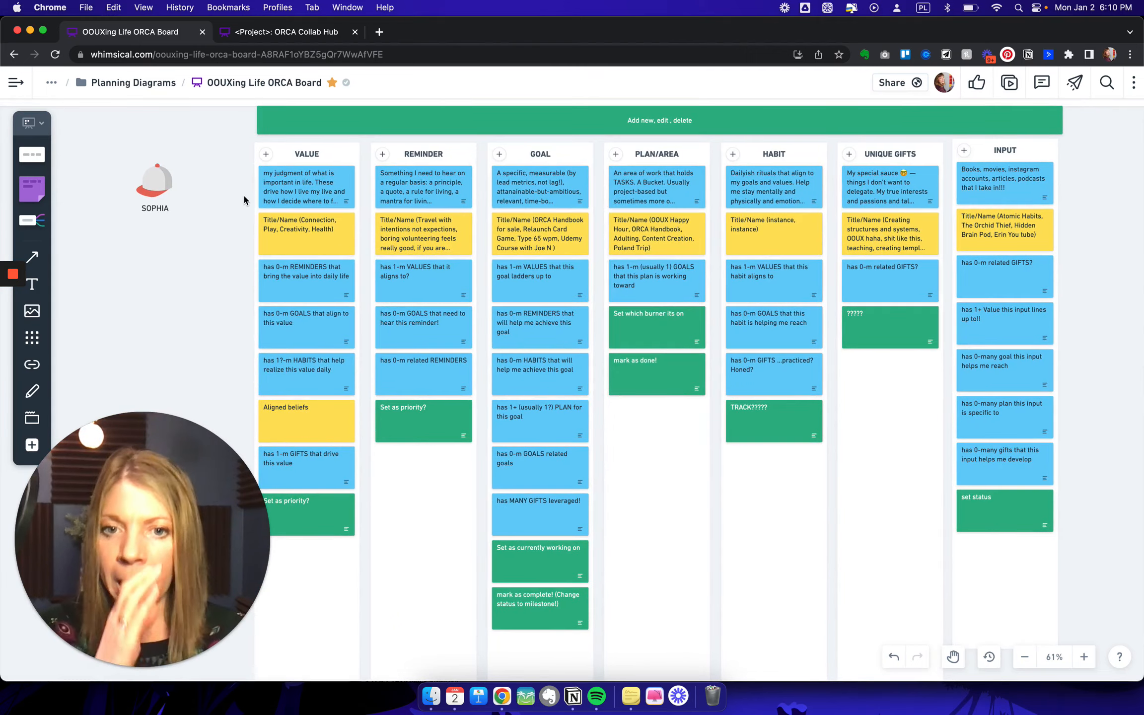
scroll(244, 199, left, 20)
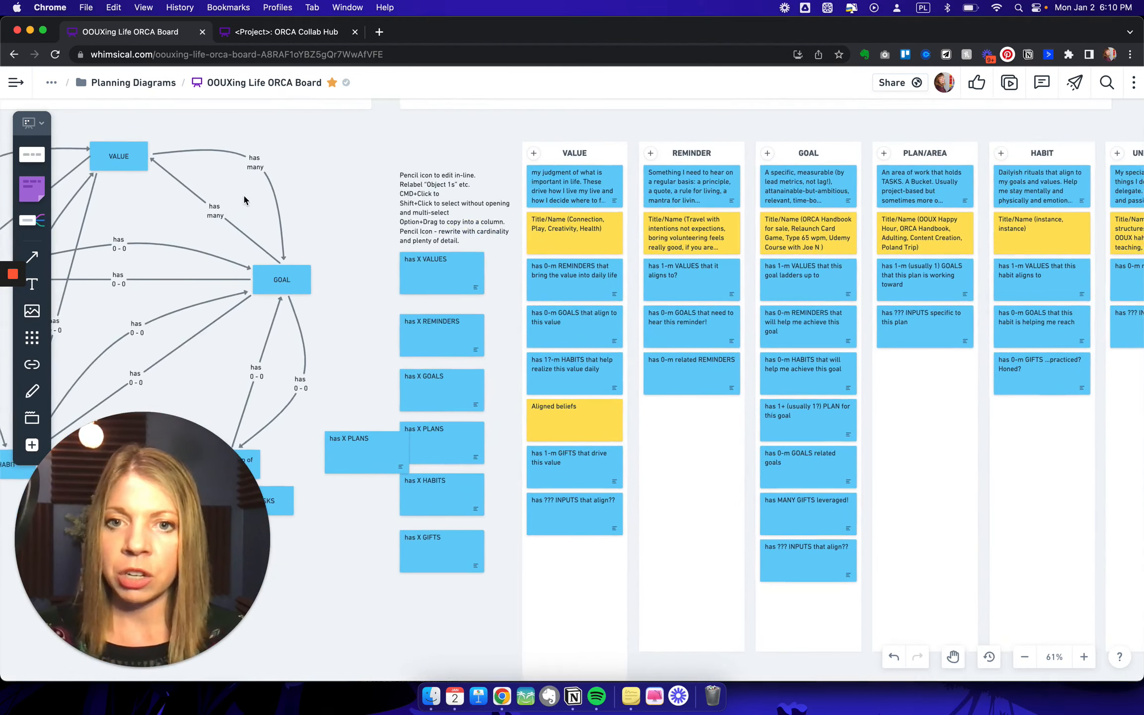
scroll(244, 199, right, 3)
scroll(243, 199, down, 1)
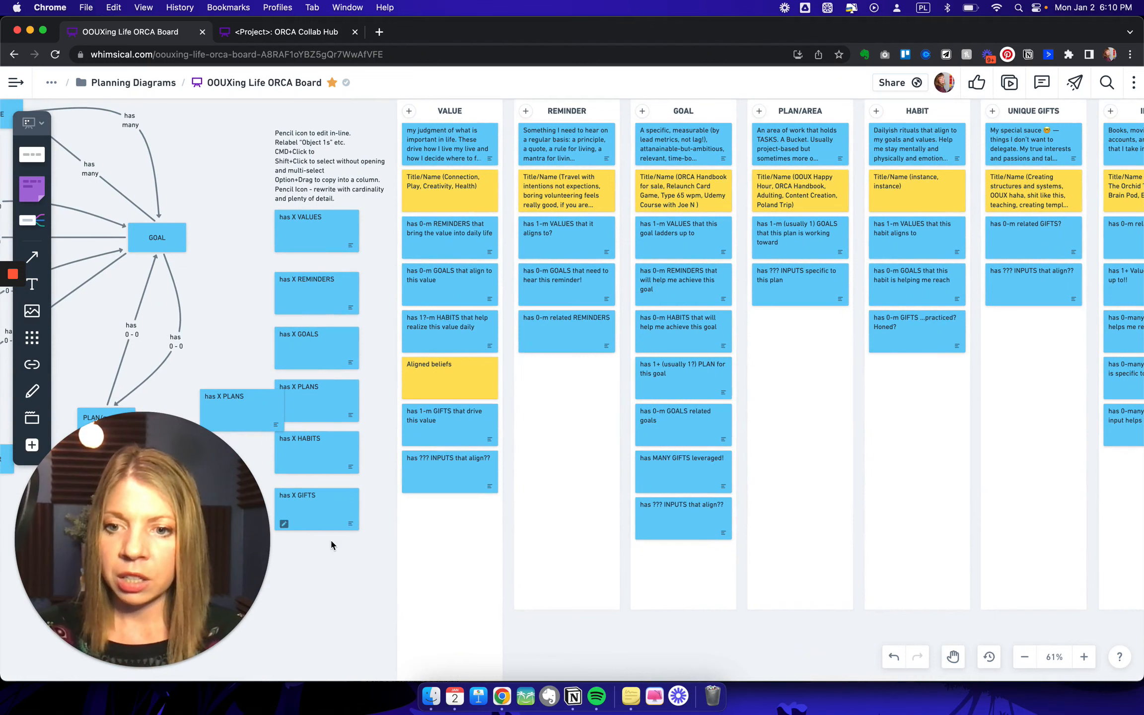
scroll(331, 544, left, 2)
scroll(332, 544, down, 2)
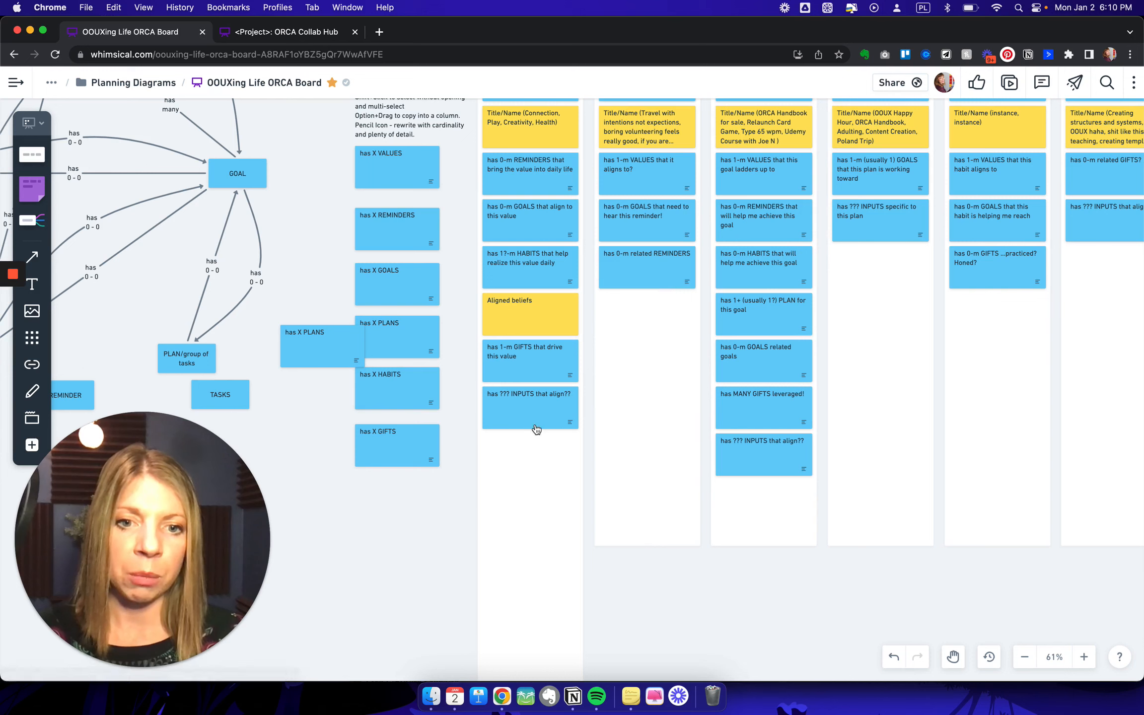
scroll(745, 458, right, 5)
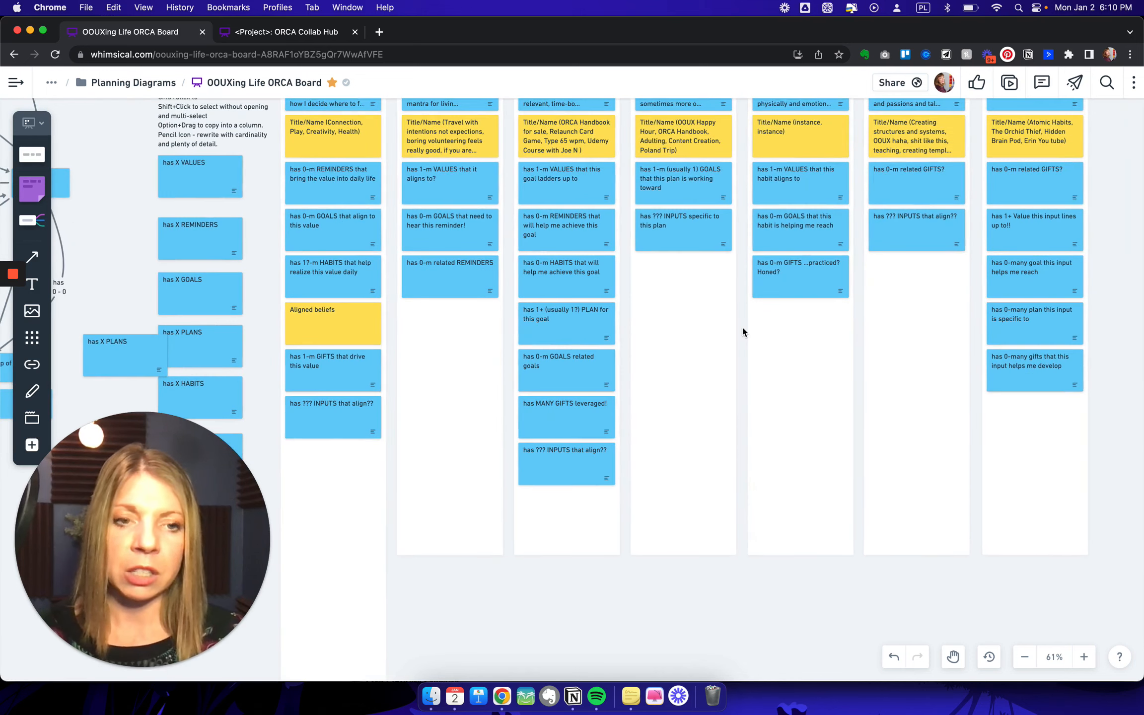
scroll(743, 329, up, 5)
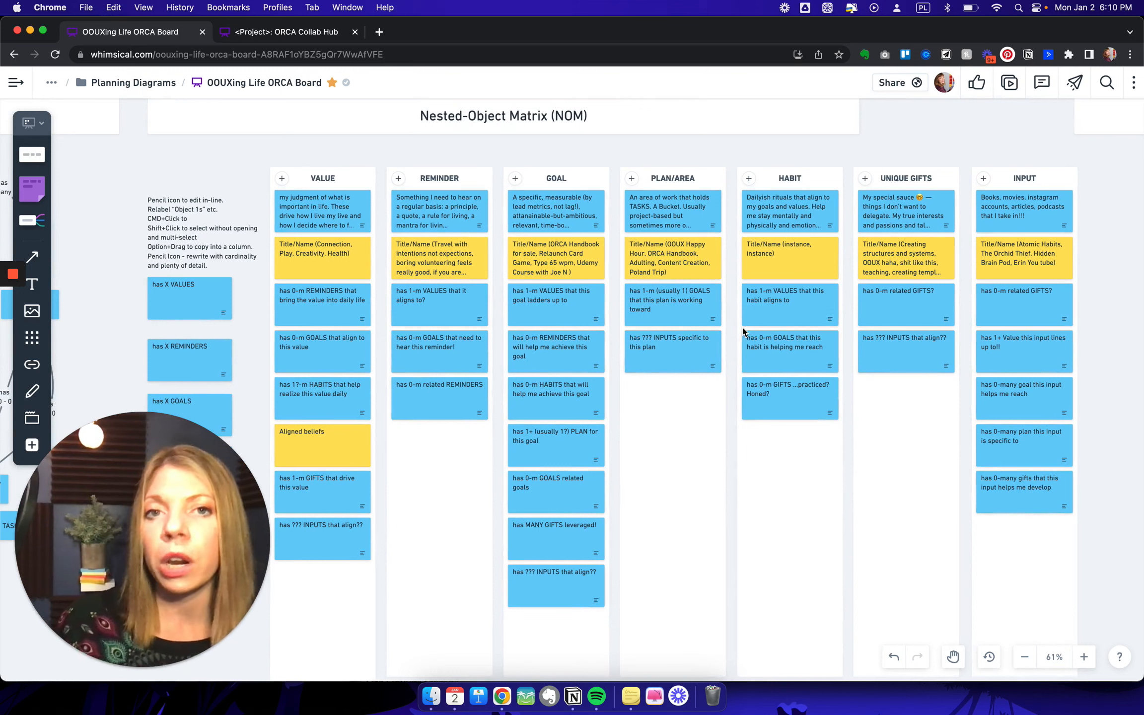
scroll(744, 330, right, 1)
scroll(743, 327, right, 2)
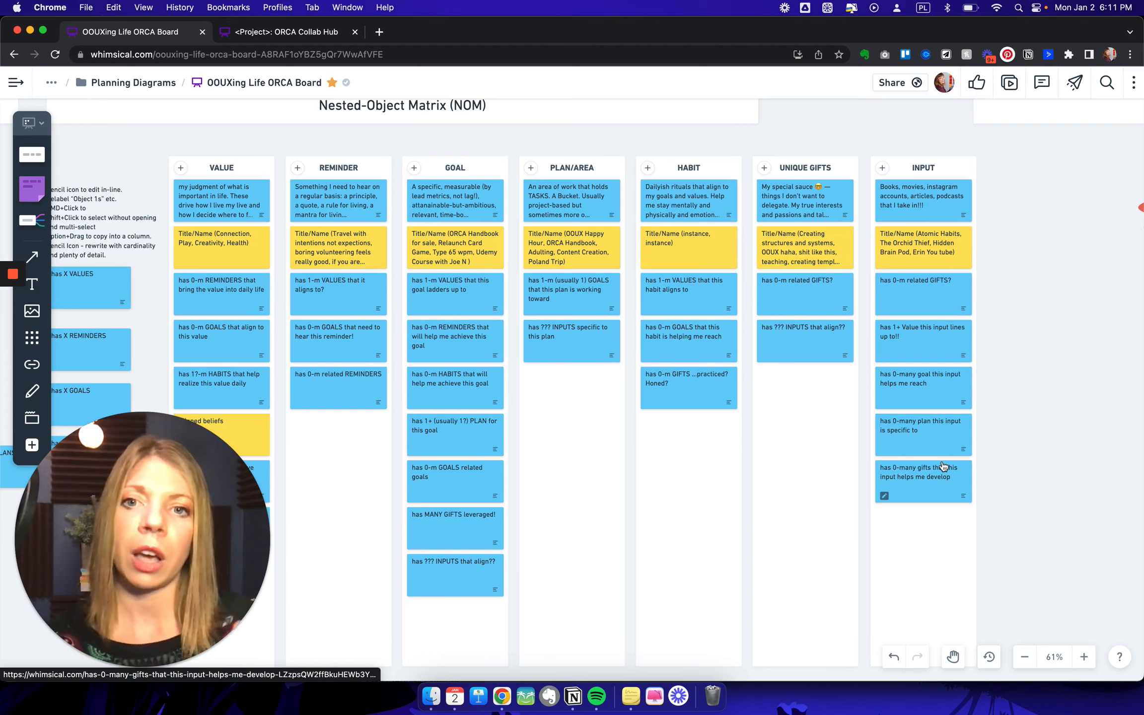
- Return past the CTA Brainstorm Matrix to the Object Map and view its columns from Value through Input again
scroll(943, 467, right, 20)
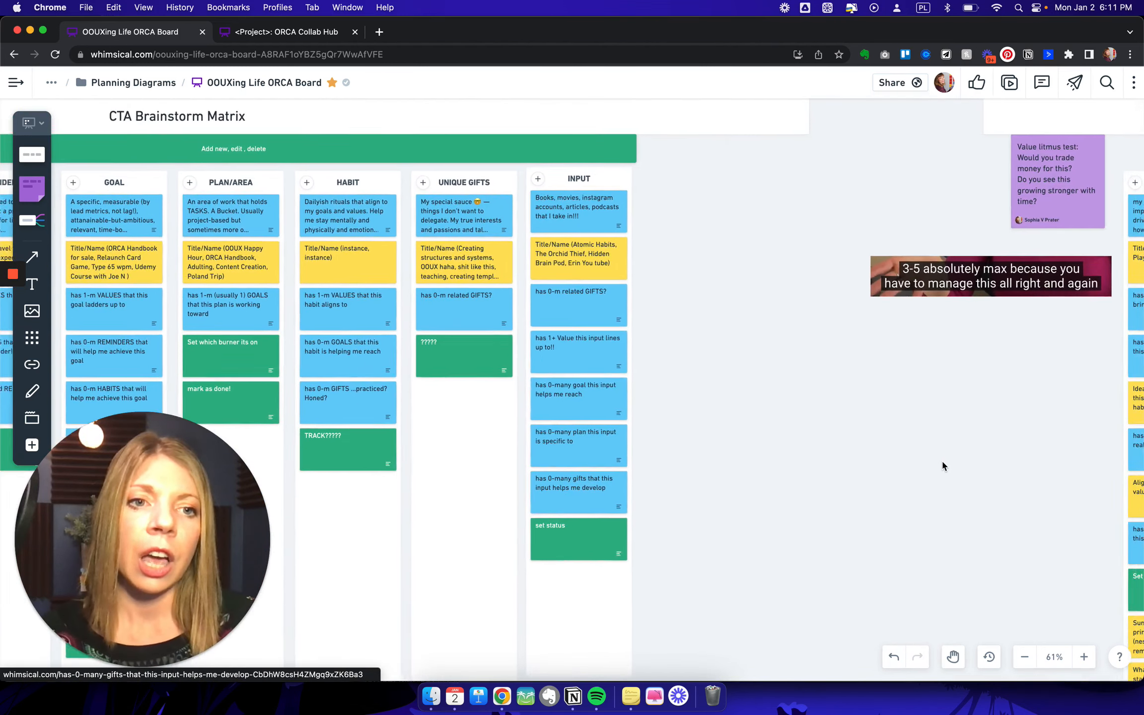
scroll(944, 466, left, 1)
scroll(943, 467, right, 1)
scroll(942, 466, right, 20)
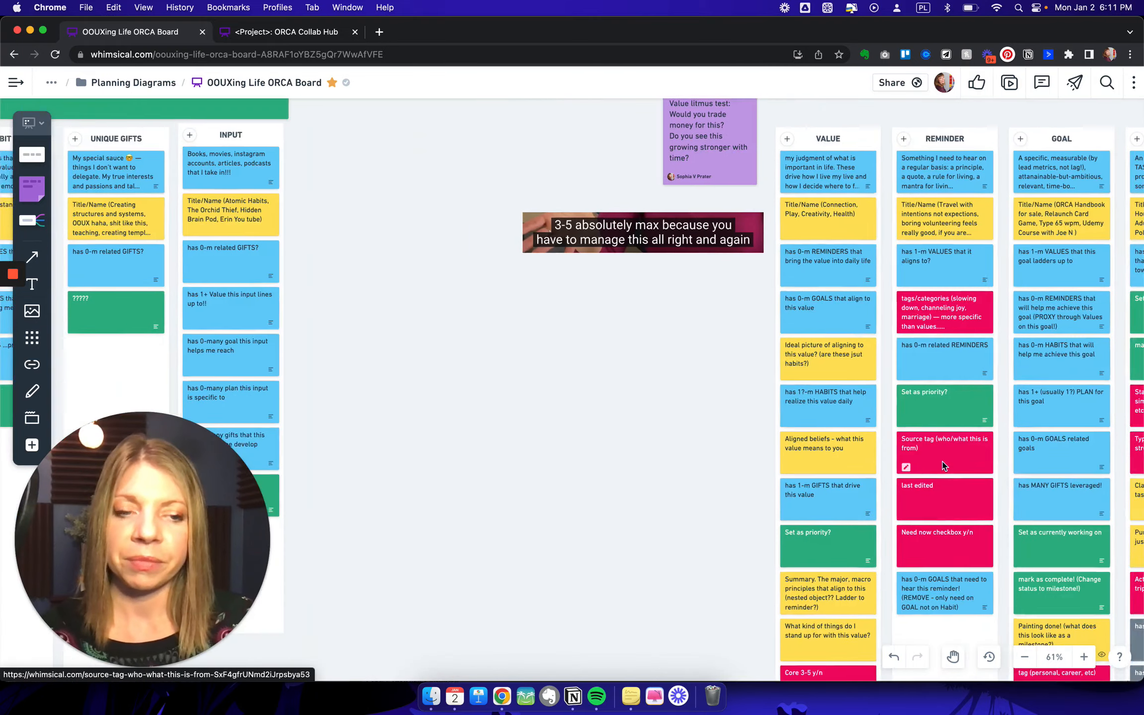
scroll(943, 465, right, 10)
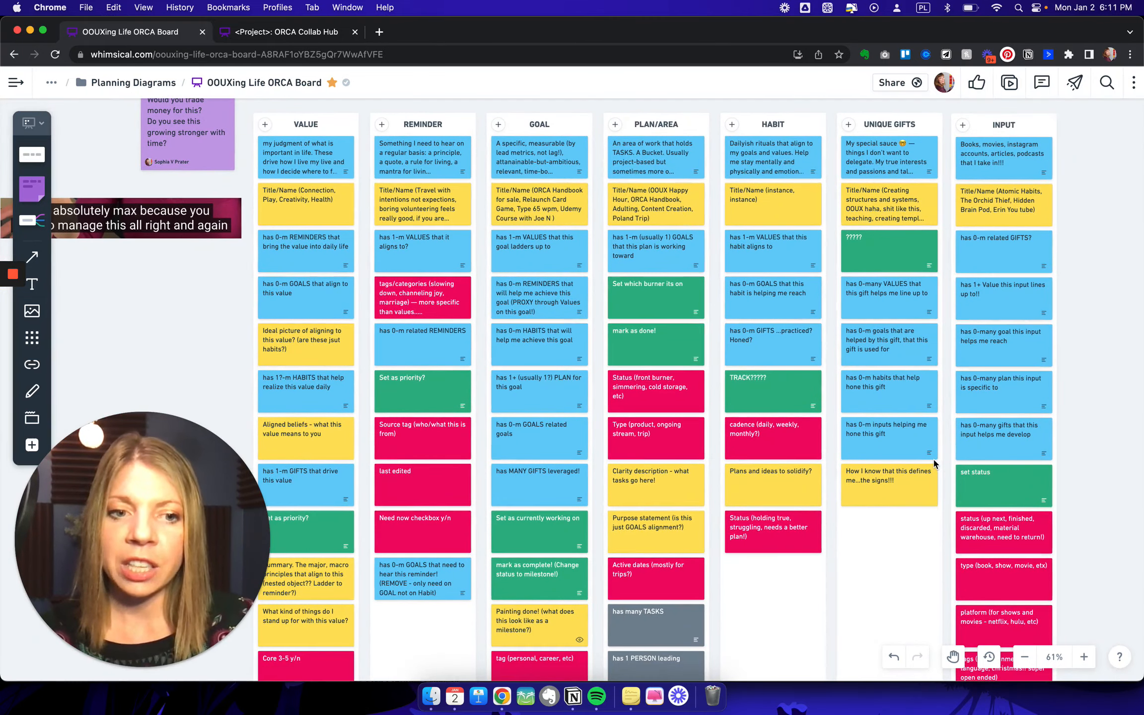
scroll(937, 458, down, 2)
scroll(933, 465, up, 2)
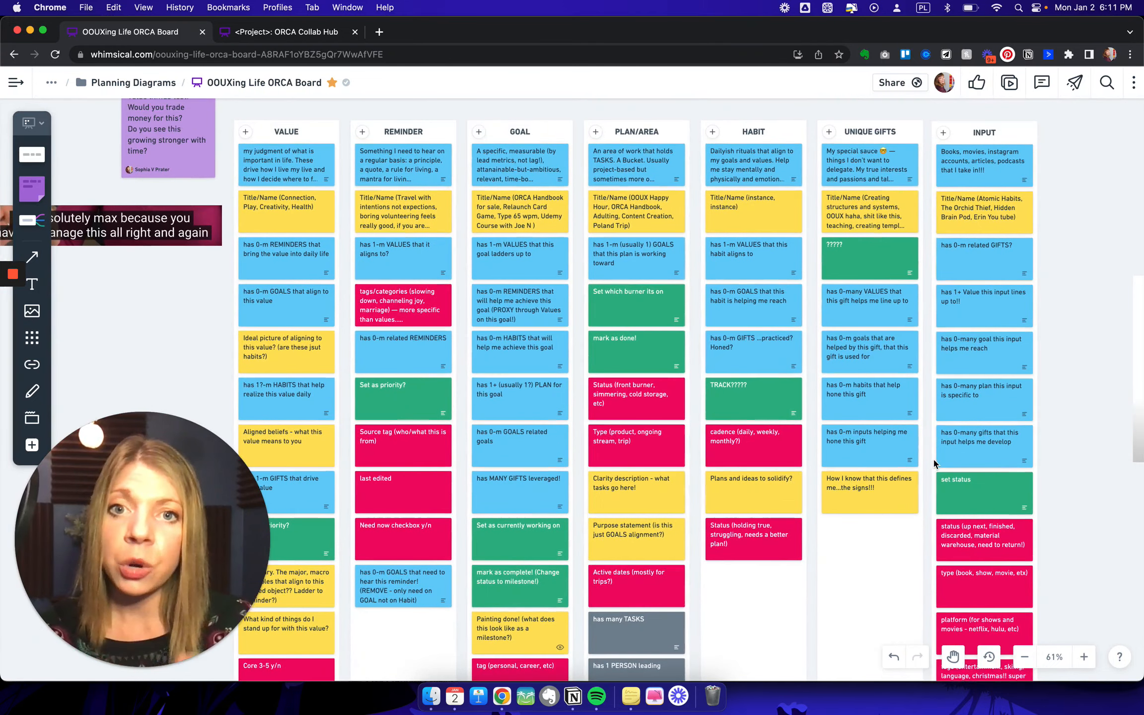